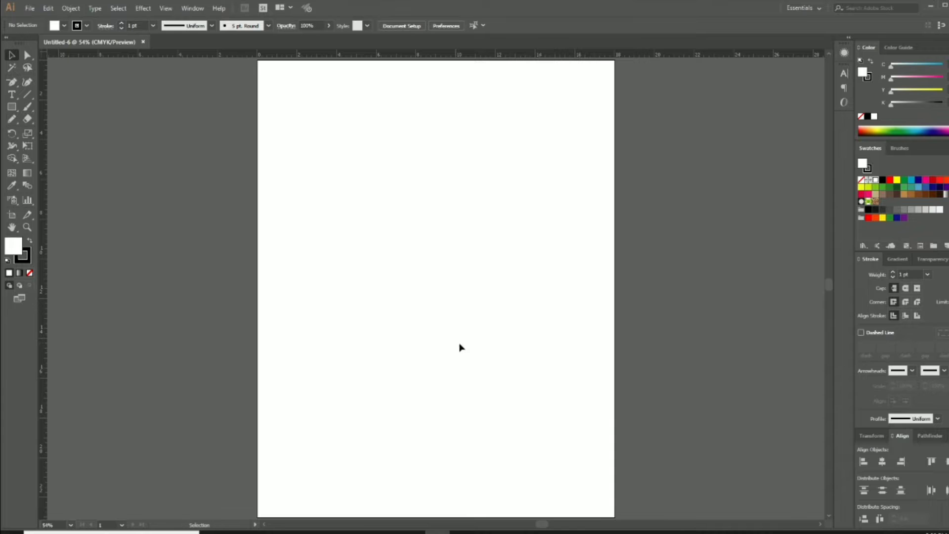
Draw a 17 x 22 in rectangle and centre it on the artboard
{"action": "left_click", "coordinate": [400, 243]}
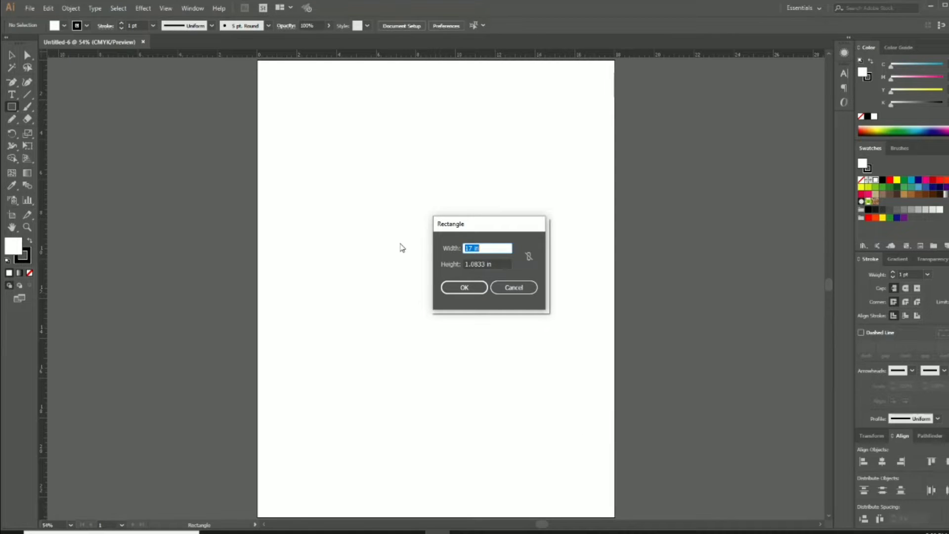
{"action": "key", "text": "Tab"}
{"action": "key", "text": "Return"}
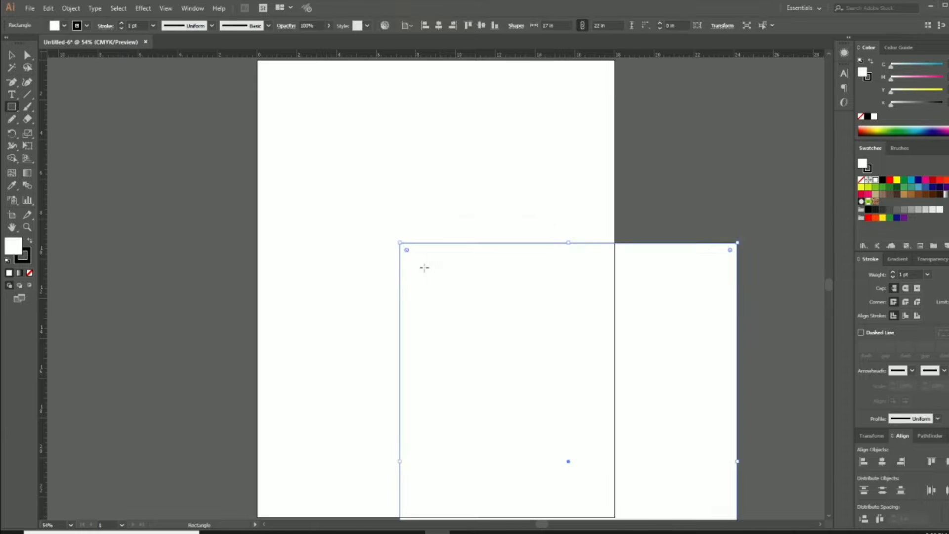
{"action": "key", "text": "v"}
{"action": "left_click_drag", "start_coordinate": [499, 293], "coordinate": [393, 171]}
{"action": "left_click", "coordinate": [932, 516]}
{"action": "left_click", "coordinate": [929, 507]}
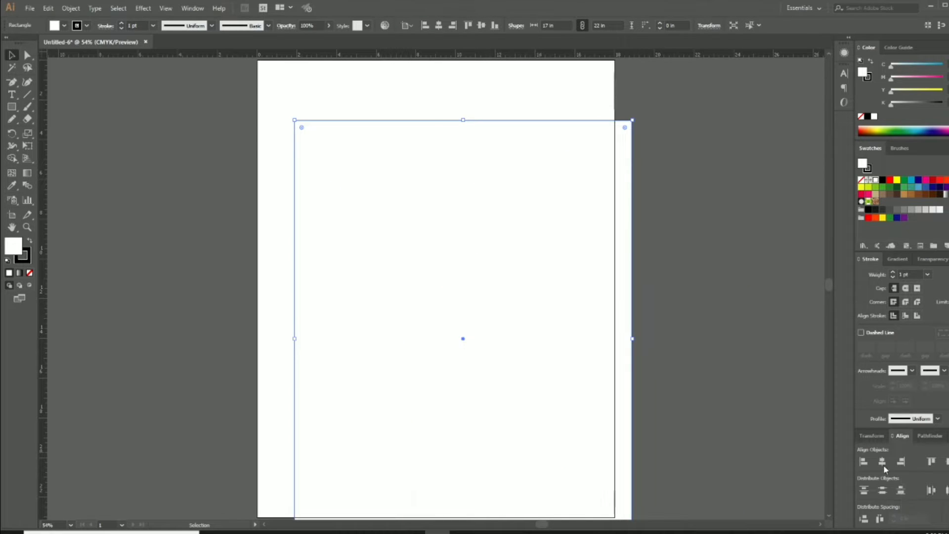
{"action": "left_click", "coordinate": [882, 461]}
{"action": "left_click", "coordinate": [946, 461]}
Remove the rectangle's fill and convert it into margin guides
{"action": "left_click", "coordinate": [30, 272]}
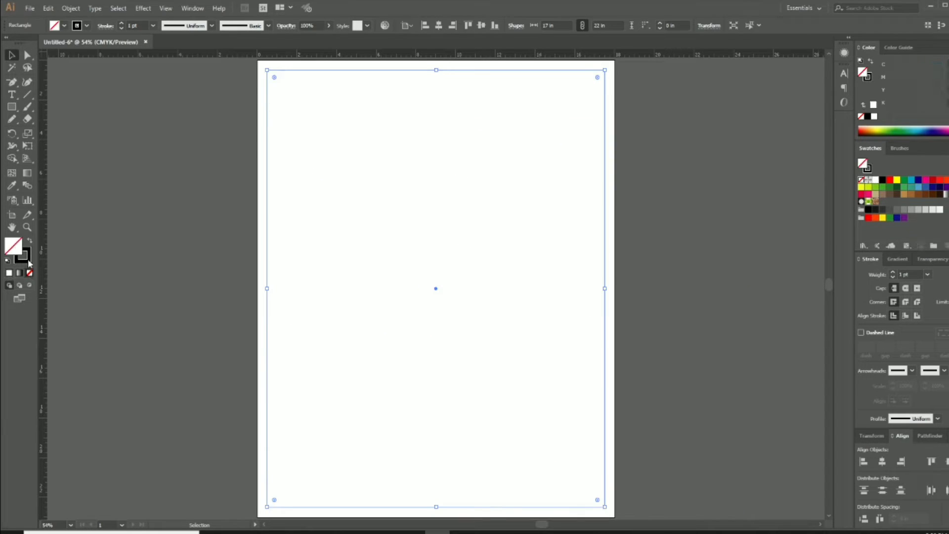
{"action": "right_click", "coordinate": [267, 224]}
{"action": "left_click", "coordinate": [304, 359]}
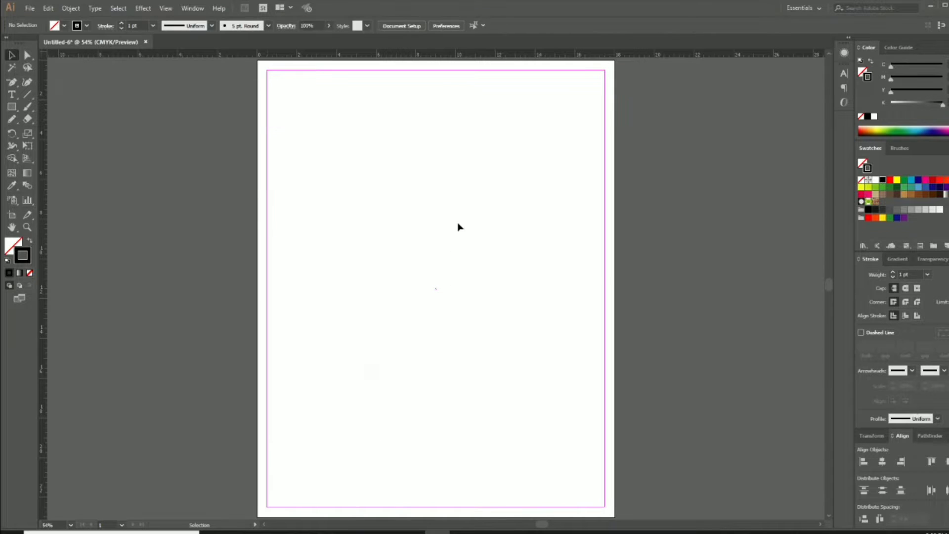
{"action": "scroll", "coordinate": [460, 232], "scroll_direction": "up", "scroll_amount": 2}
{"action": "left_click", "coordinate": [450, 221], "text": "ctrl"}
{"action": "left_click", "coordinate": [450, 221], "text": "ctrl"}
{"action": "left_click_drag", "start_coordinate": [469, 291], "coordinate": [523, 231]}
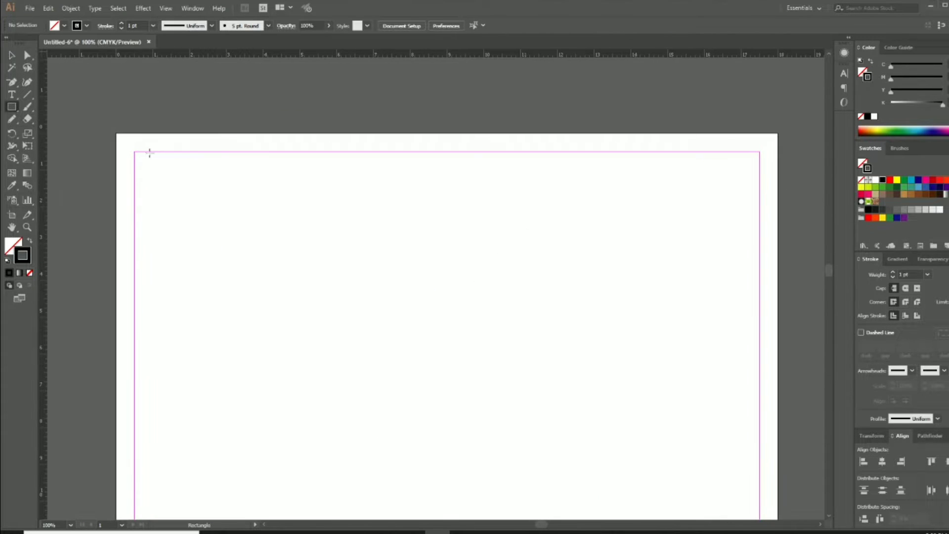
Draw a solid black bar across the top between the guides and copy it to the bottom
{"action": "mouse_move", "coordinate": [134, 150]}
{"action": "left_mouse_down"}
{"action": "mouse_move", "coordinate": [678, 195]}
{"action": "mouse_move", "coordinate": [763, 184]}
{"action": "left_mouse_up"}
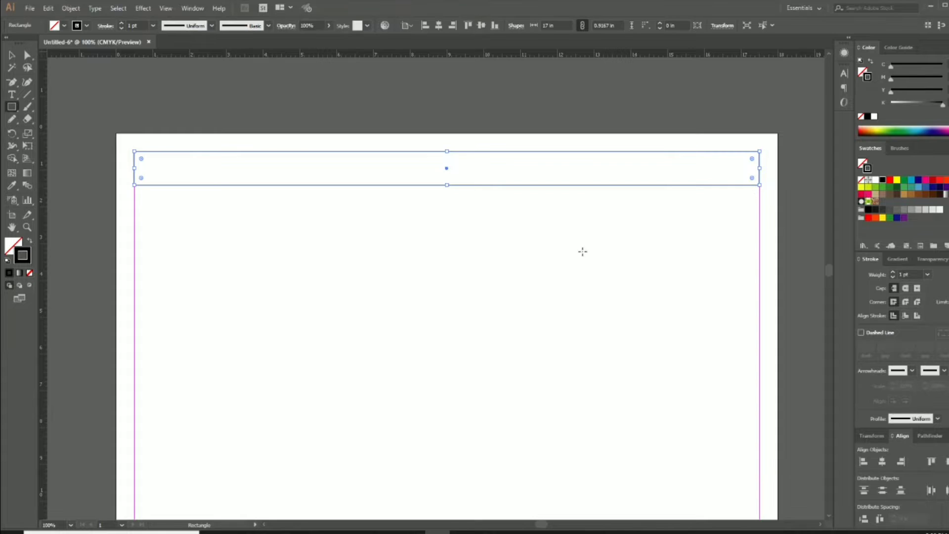
{"action": "key", "text": "v"}
{"action": "left_click", "coordinate": [30, 241]}
{"action": "left_click", "coordinate": [455, 280]}
{"action": "key", "text": "ctrl+0"}
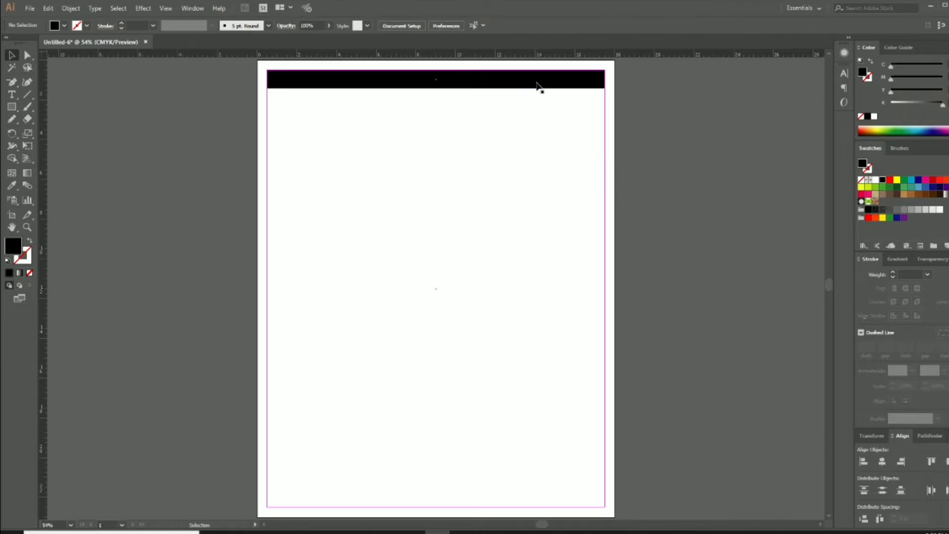
{"action": "left_click_drag", "start_coordinate": [539, 86], "coordinate": [540, 505]}
{"action": "left_click_drag", "start_coordinate": [506, 334], "coordinate": [505, 340]}
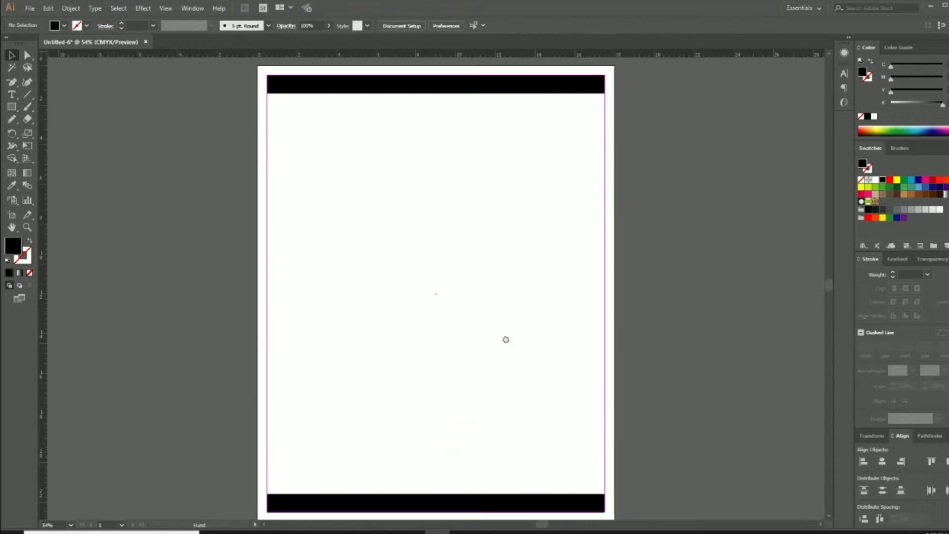
{"action": "key", "text": "ctrl+1"}
Add a new text line set in the SutonnyMJ Bengali font
{"action": "key", "text": "t"}
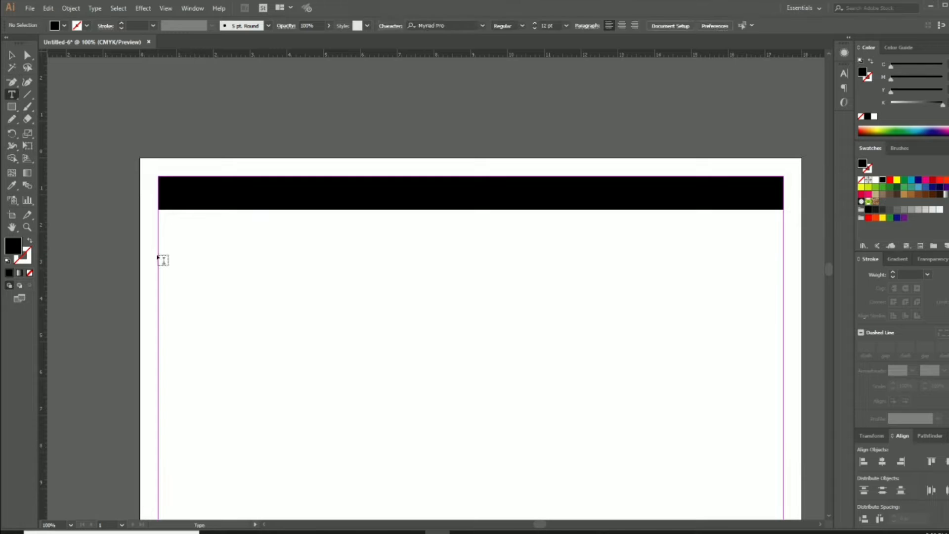
{"action": "left_click", "coordinate": [266, 286]}
{"action": "left_click_drag", "start_coordinate": [302, 292], "coordinate": [337, 323]}
{"action": "left_click_drag", "start_coordinate": [311, 281], "coordinate": [379, 285]}
{"action": "left_click", "coordinate": [375, 25]}
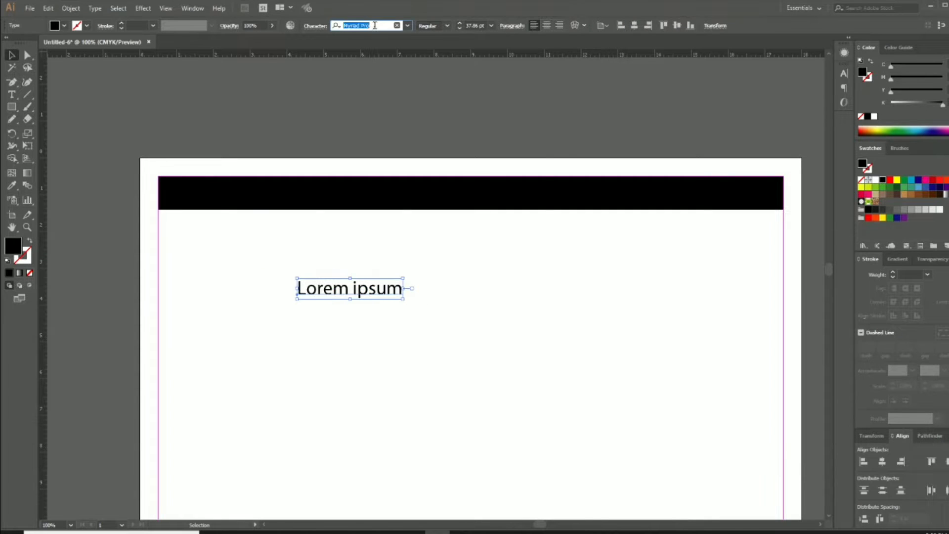
{"action": "type", "text": "sut"}
{"action": "left_click", "coordinate": [379, 77]}
Type the heading 'বিসমিল্লাহির রহমানির রহিম', make it white and move it onto the top bar
{"action": "double_click", "coordinate": [365, 292]}
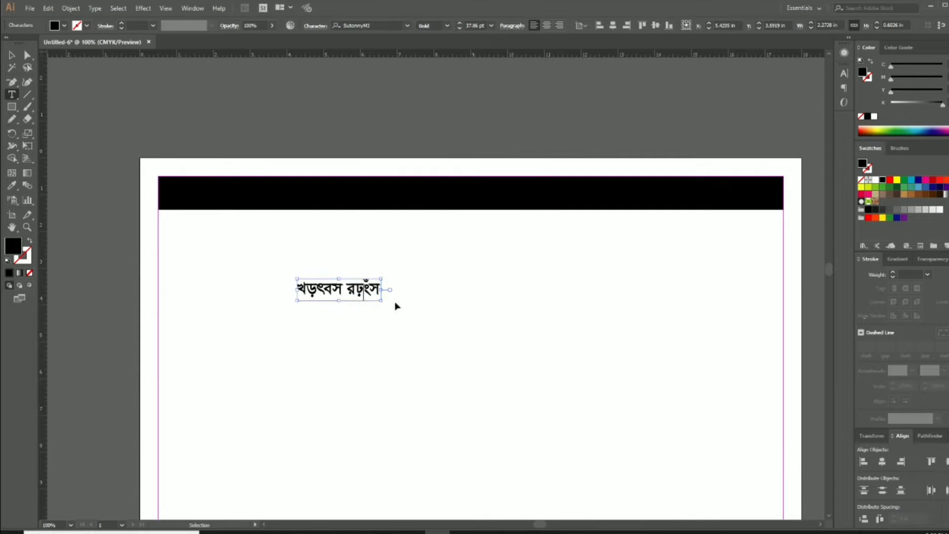
{"action": "key", "text": "ctrl+a"}
{"action": "type", "text": "বিসমিল্"}
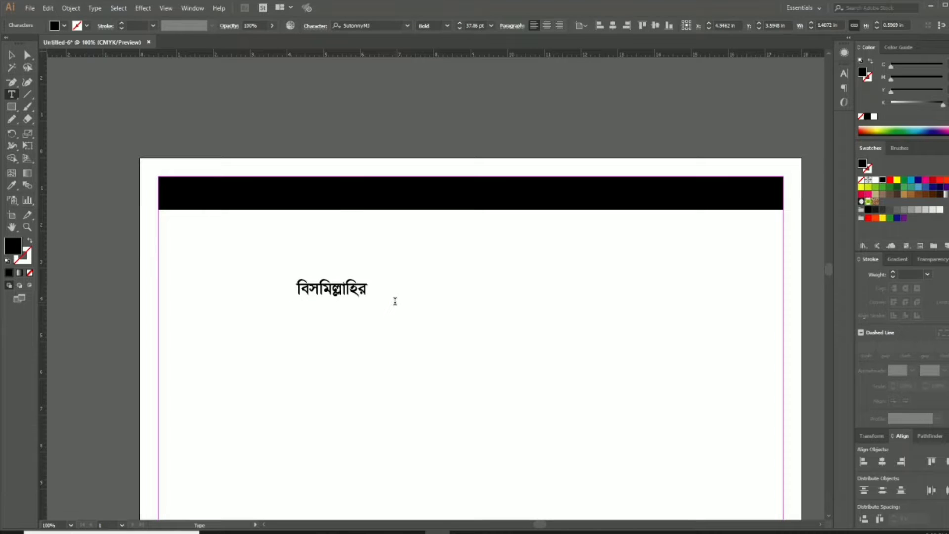
{"action": "key", "text": "Escape"}
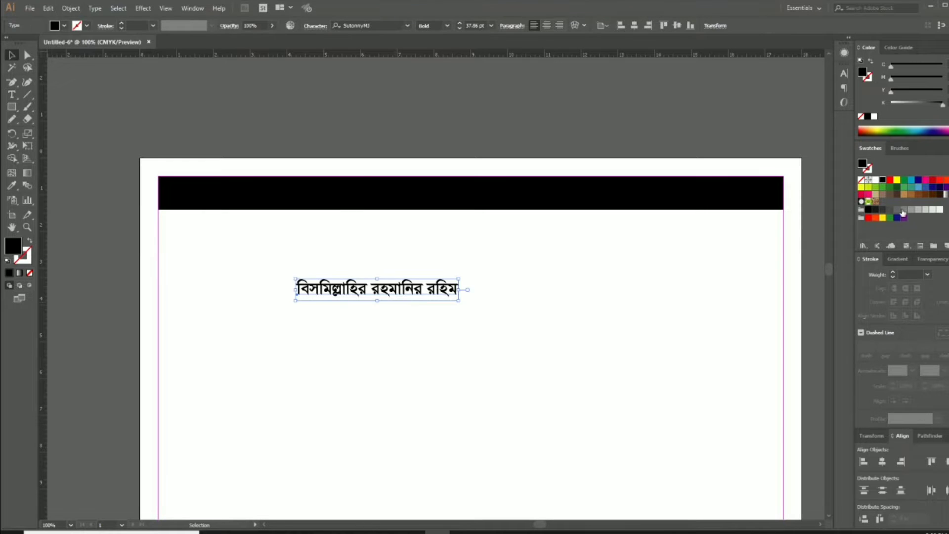
{"action": "left_click", "coordinate": [876, 182]}
{"action": "left_click_drag", "start_coordinate": [405, 298], "coordinate": [564, 210]}
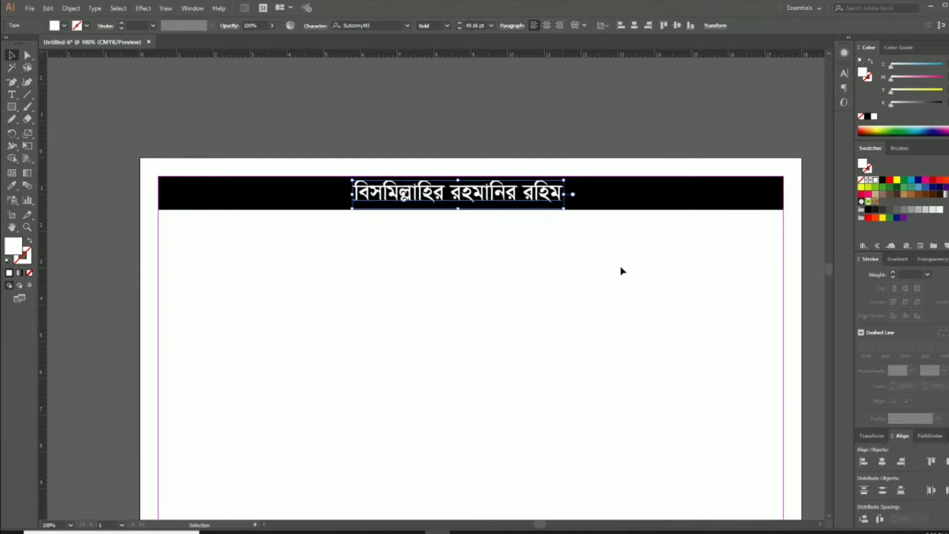
{"action": "left_click", "coordinate": [514, 278]}
{"action": "key", "text": "ctrl+0"}
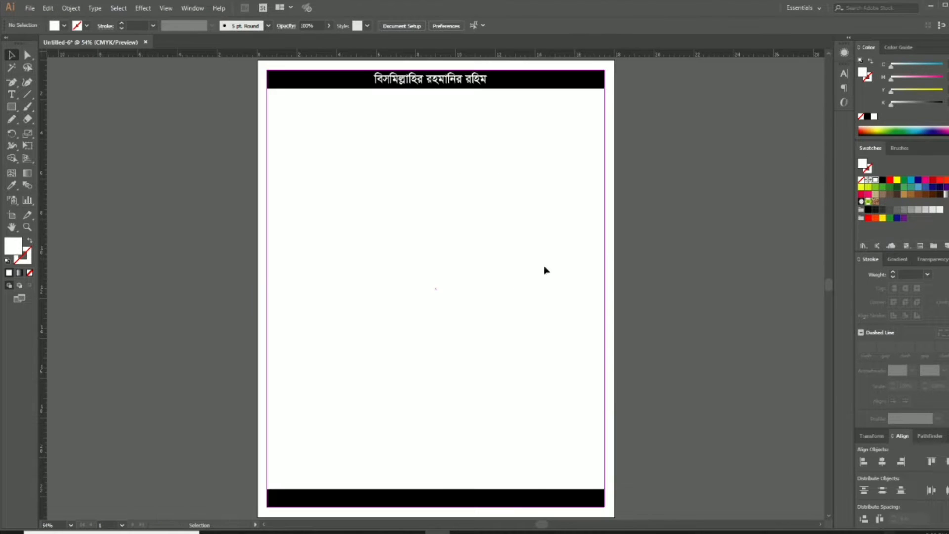
Copy the heading into the bottom bar and retype it as 'প্রচারে ঃ'
{"action": "left_click_drag", "start_coordinate": [492, 80], "coordinate": [493, 498]}
{"action": "left_click_drag", "start_coordinate": [478, 456], "coordinate": [485, 352]}
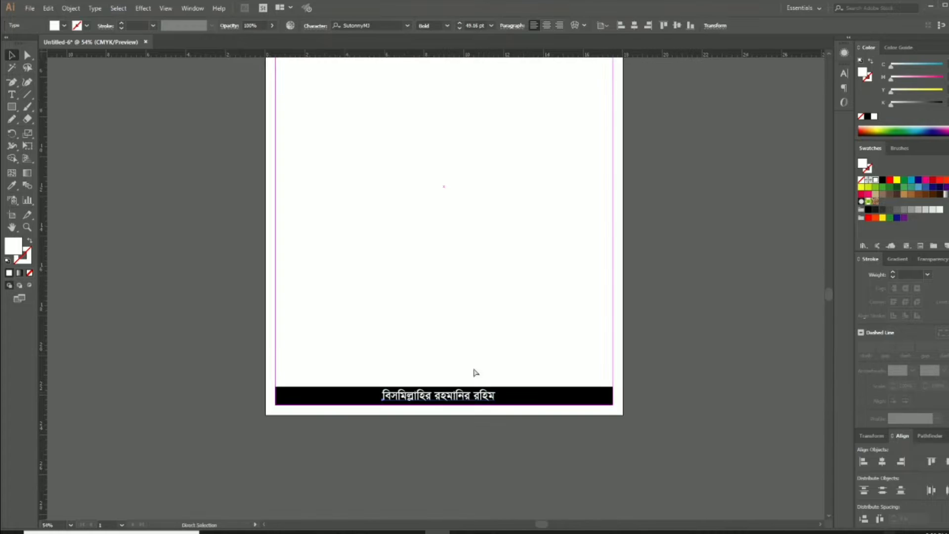
{"action": "left_click", "coordinate": [448, 389], "text": "ctrl"}
{"action": "left_click", "coordinate": [412, 307], "text": "ctrl"}
{"action": "left_click", "coordinate": [434, 299], "text": "ctrl"}
{"action": "double_click", "coordinate": [543, 248]}
{"action": "key", "text": "ctrl+a"}
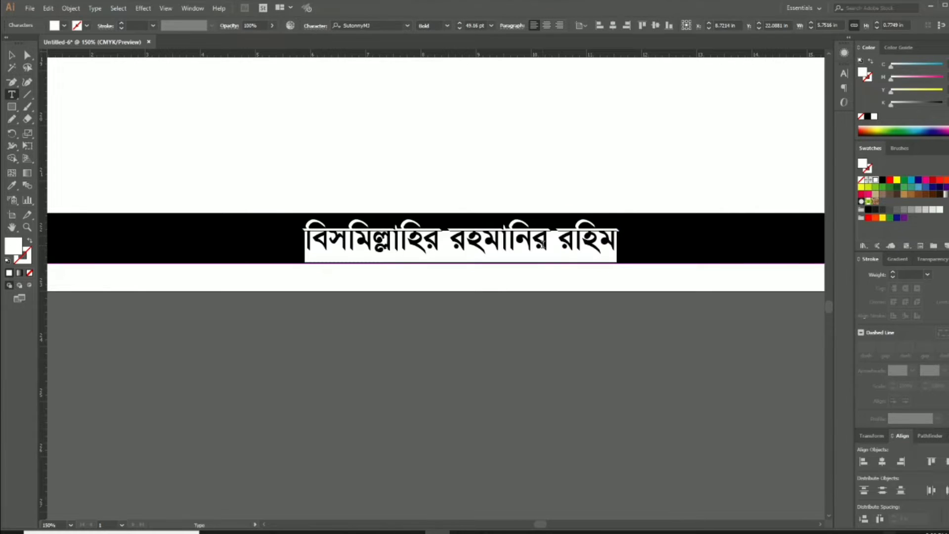
{"action": "type", "text": "প্রচারে ঃ"}
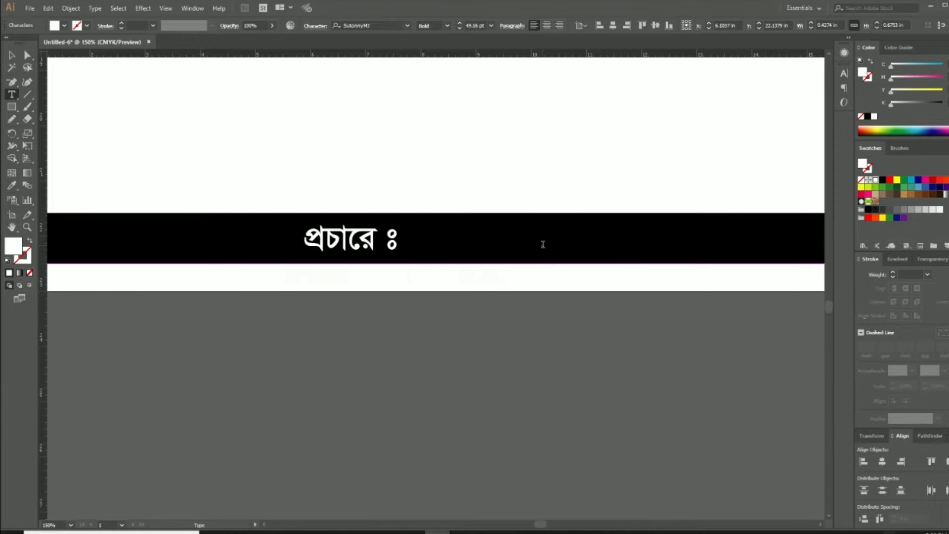
{"action": "key", "text": "Escape"}
{"action": "left_click", "coordinate": [553, 347]}
{"action": "key", "text": "ctrl+0"}
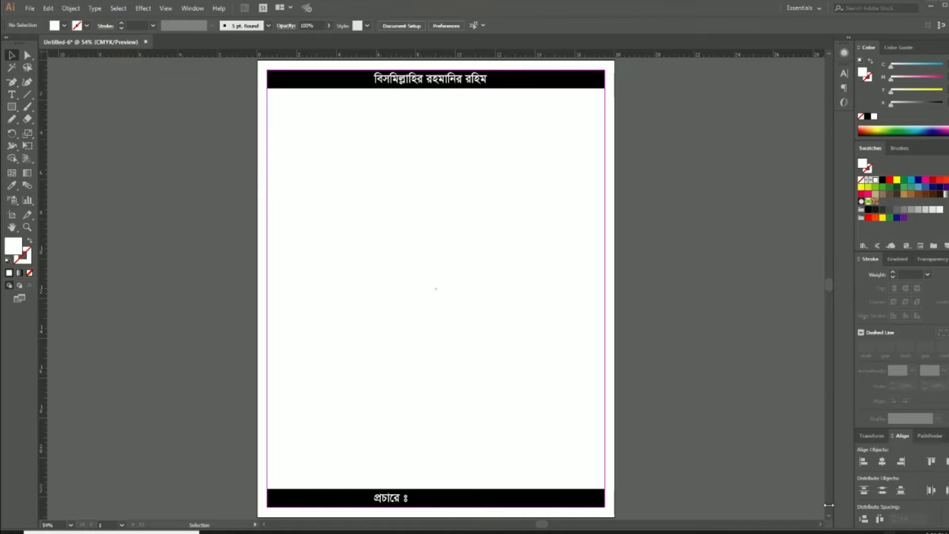
{"action": "left_click", "coordinate": [435, 183], "text": "ctrl"}
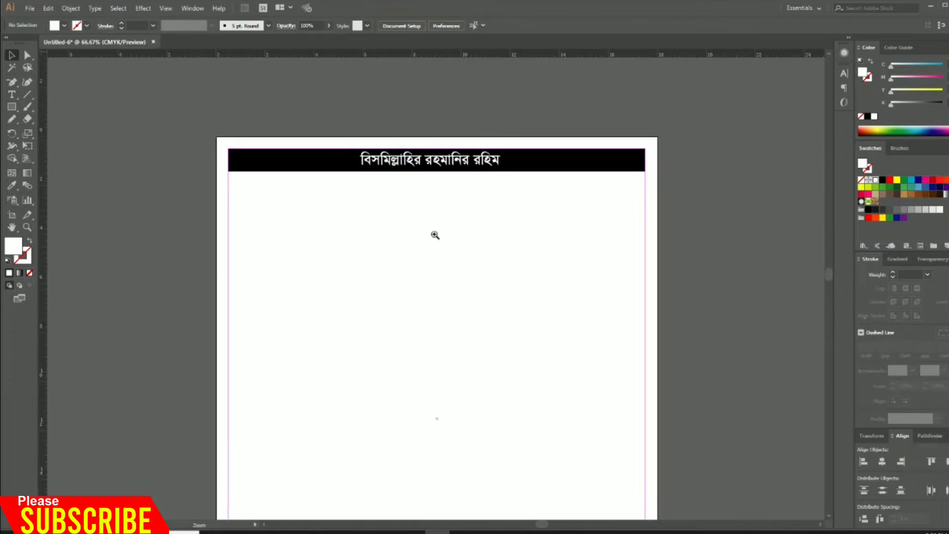
{"action": "left_click", "coordinate": [435, 235], "text": "ctrl"}
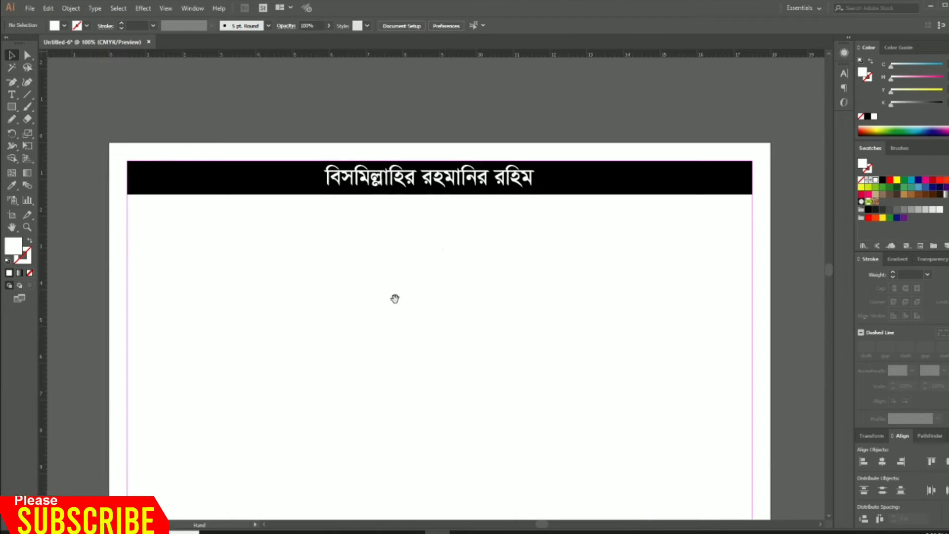
Duplicate the heading below the bar in black as 'আসন্ন ইউনিয়ন পরিষদ নির্বাচনে-২০২১ এ'
{"action": "left_click", "coordinate": [459, 187]}
{"action": "left_click_drag", "start_coordinate": [458, 194], "coordinate": [277, 230], "text": "alt"}
{"action": "left_click", "coordinate": [883, 180]}
{"action": "left_click", "coordinate": [280, 278]}
{"action": "scroll", "coordinate": [321, 262], "scroll_direction": "left", "scroll_amount": 2}
{"action": "left_click", "coordinate": [370, 230]}
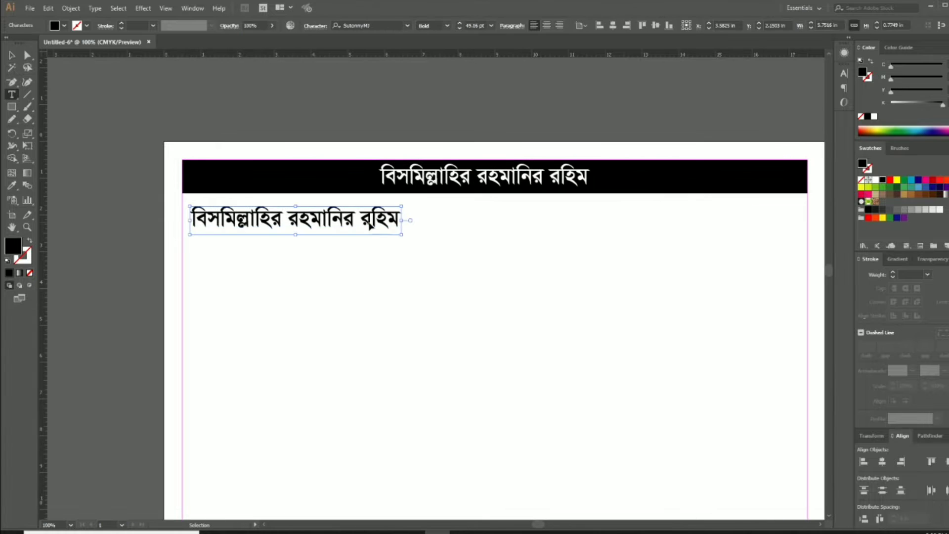
{"action": "double_click", "coordinate": [370, 230]}
{"action": "key", "text": "ctrl+a"}
{"action": "key", "text": "BackSpace"}
{"action": "type", "text": "আসন্ন ইউনি"}
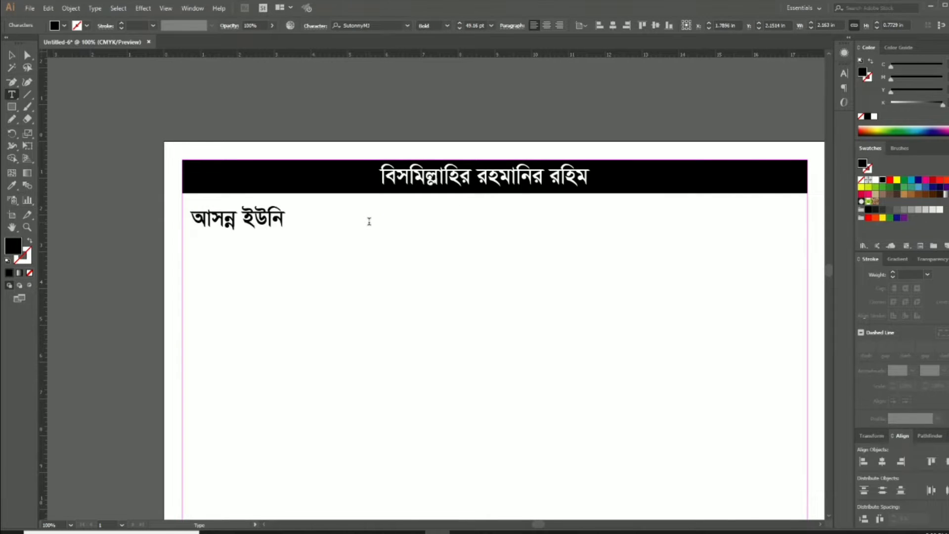
{"action": "type", "text": "য়ন পরিষদ নির্বাচনে"}
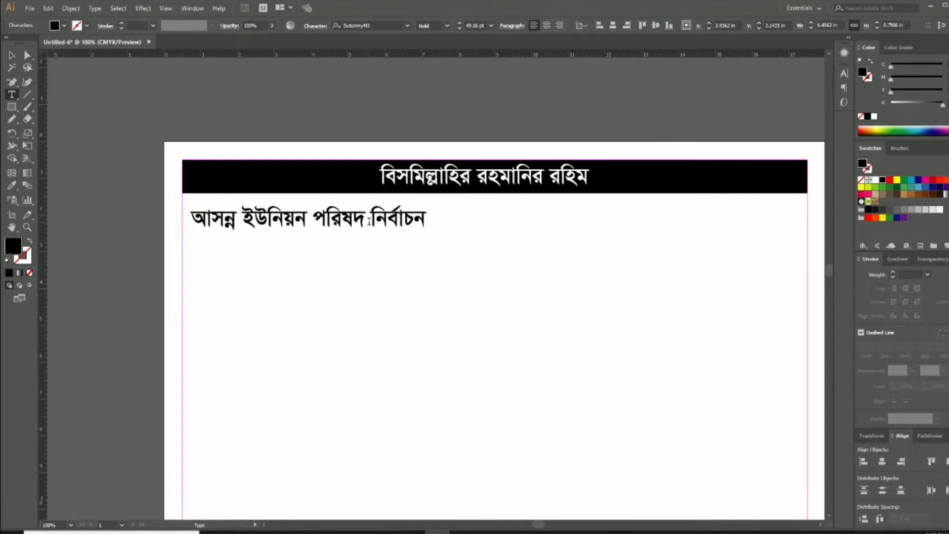
{"action": "type", "text": "-২০২১ এ"}
{"action": "key", "text": "Escape"}
{"action": "key", "text": "Up"}
{"action": "key", "text": "Up"}
{"action": "key", "text": "Up"}
{"action": "key", "text": "Up"}
{"action": "key", "text": "Up"}
{"action": "key", "text": "Up"}
{"action": "key", "text": "Up"}
{"action": "key", "text": "Up"}
{"action": "key", "text": "Up"}
{"action": "key", "text": "Up"}
{"action": "key", "text": "Up"}
{"action": "key", "text": "Up"}
{"action": "key", "text": "Up"}
{"action": "key", "text": "Left"}
{"action": "key", "text": "Left"}
{"action": "key", "text": "Left"}
{"action": "key", "text": "Left"}
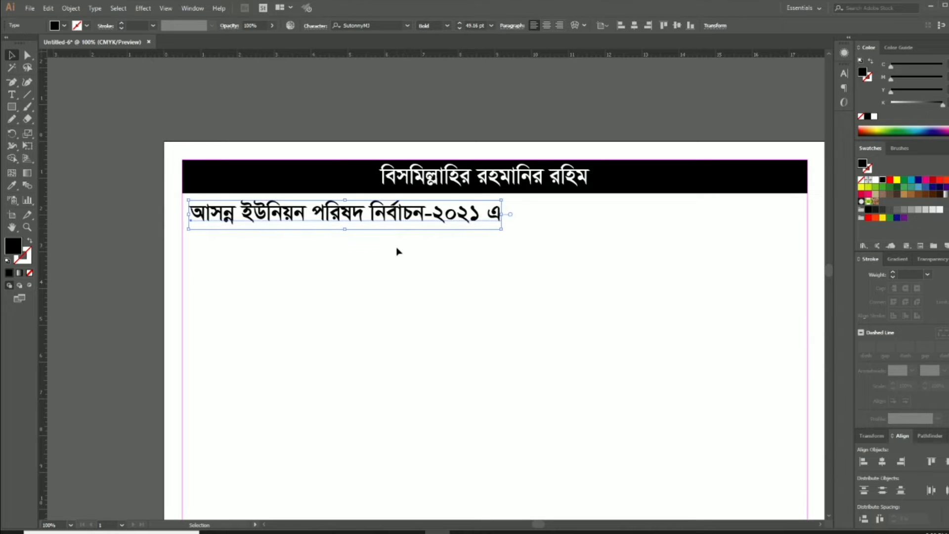
Add the ৪ নং নোয়াপাড়া union line and the ২ নং ward line beneath it
{"action": "left_click_drag", "start_coordinate": [461, 215], "coordinate": [461, 254]}
{"action": "double_click", "coordinate": [461, 255]}
{"action": "key", "text": "ctrl+a"}
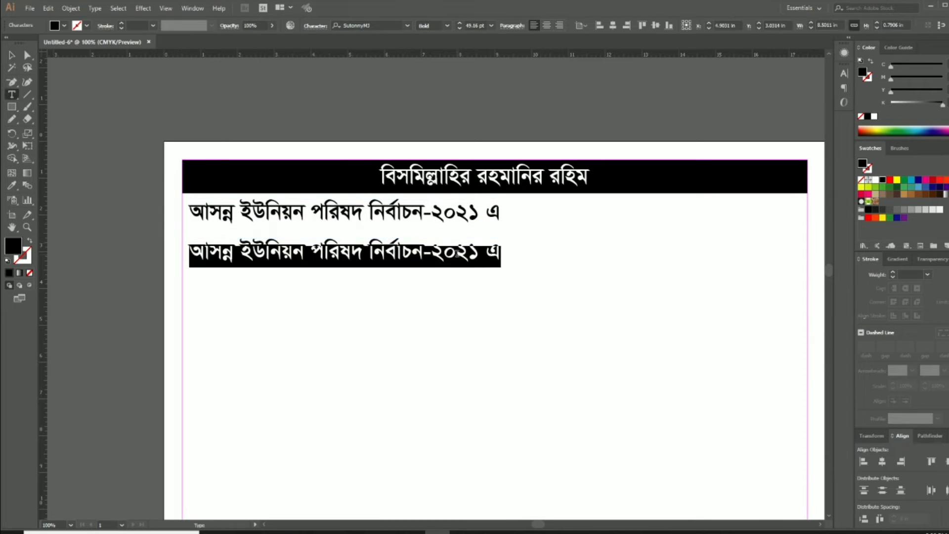
{"action": "type", "text": "৪ নঙ নোয়াপাড়া"}
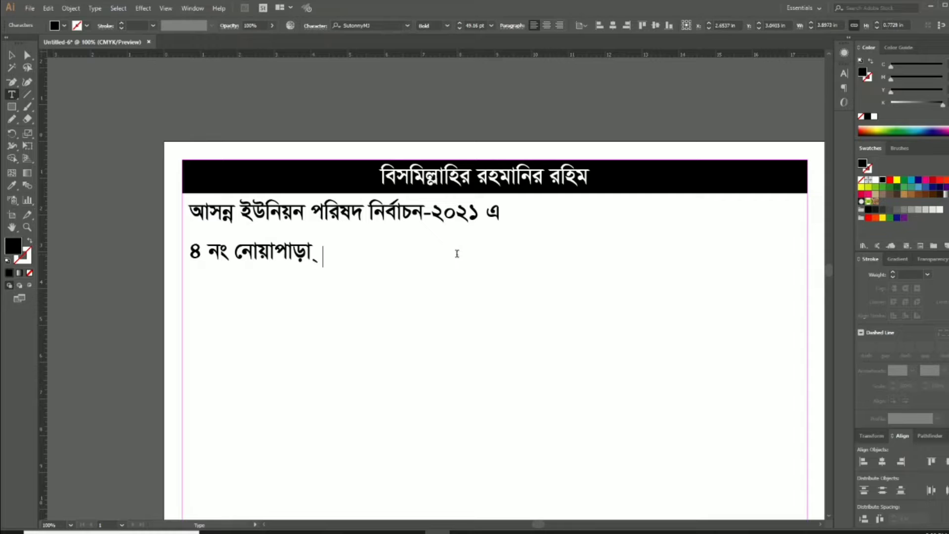
{"action": "type", "text": " ইউনিয়ে"}
{"action": "left_click_drag", "start_coordinate": [401, 271], "coordinate": [400, 312]}
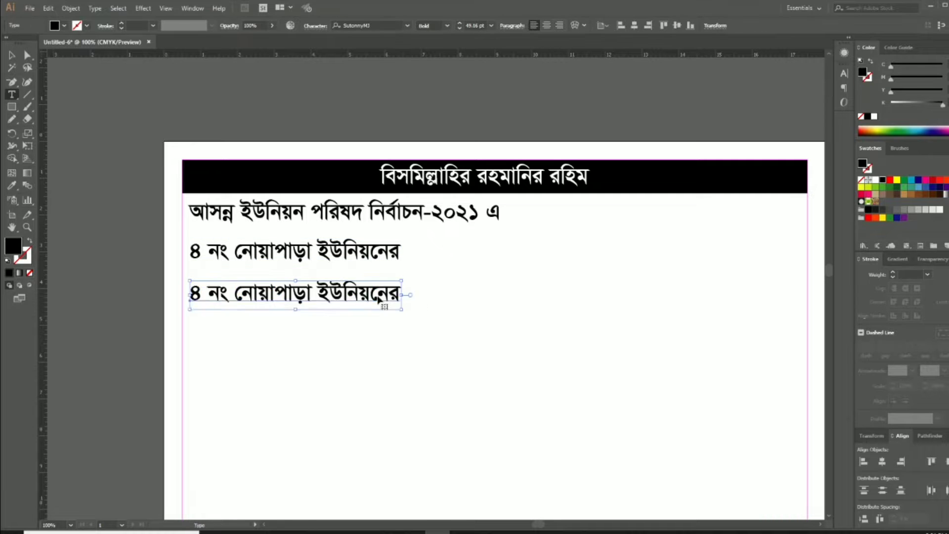
{"action": "double_click", "coordinate": [378, 295]}
{"action": "key", "text": "ctrl+a"}
{"action": "type", "text": "২ নং ওয়াে"}
Add the 'সদস্য' and 'পদপ্রার্থী' lines followed by the candidate's name line
{"action": "double_click", "coordinate": [281, 346]}
{"action": "left_click_drag", "start_coordinate": [279, 303], "coordinate": [240, 425]}
{"action": "key", "text": "ctrl+a"}
{"action": "type", "text": "সদস্য"}
{"action": "key", "text": "Escape"}
{"action": "double_click", "coordinate": [216, 381]}
{"action": "key", "text": "ctrl+a"}
{"action": "type", "text": "পদপ্রার্থী"}
{"action": "key", "text": "Escape"}
{"action": "double_click", "coordinate": [239, 421]}
{"action": "key", "text": "ctrl+a"}
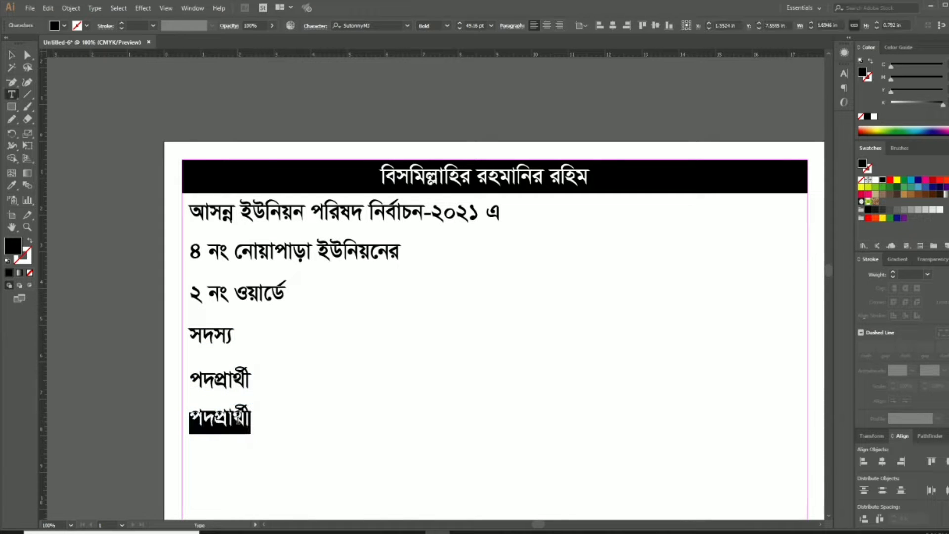
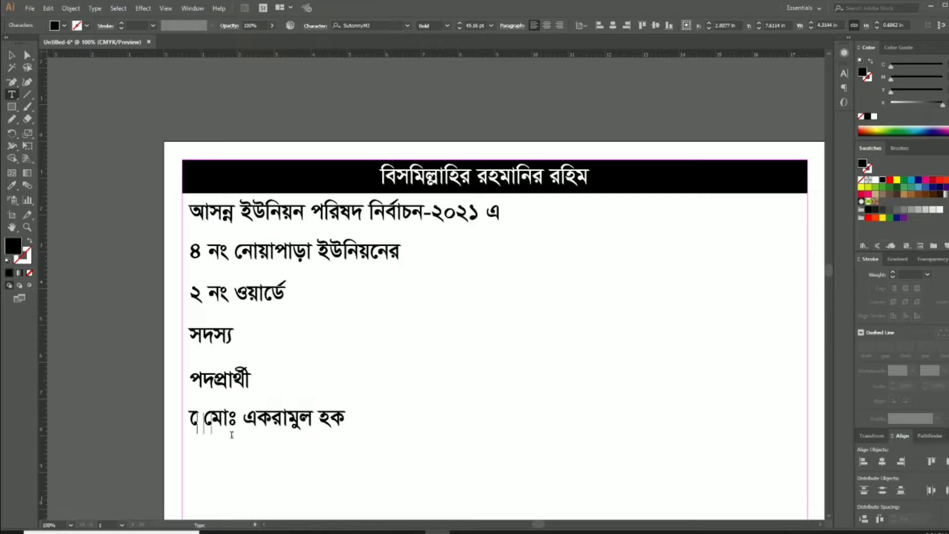
{"action": "key", "text": "Escape"}
Add the 'কে' and 'ফুটবল মার্কায়' lines below the candidate name
{"action": "scroll", "coordinate": [316, 346], "scroll_direction": "down", "scroll_amount": 3}
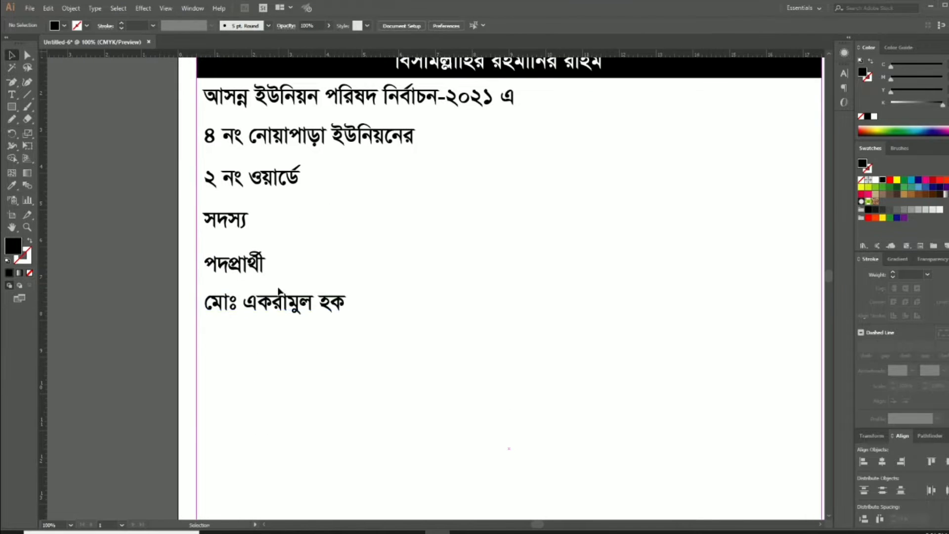
{"action": "left_click_drag", "start_coordinate": [316, 312], "coordinate": [316, 350]}
{"action": "double_click", "coordinate": [315, 349]}
{"action": "key", "text": "ctrl+a"}
{"action": "type", "text": "পল"}
{"action": "key", "text": "BackSpace"}
{"action": "key", "text": "BackSpace"}
{"action": "type", "text": "কে"}
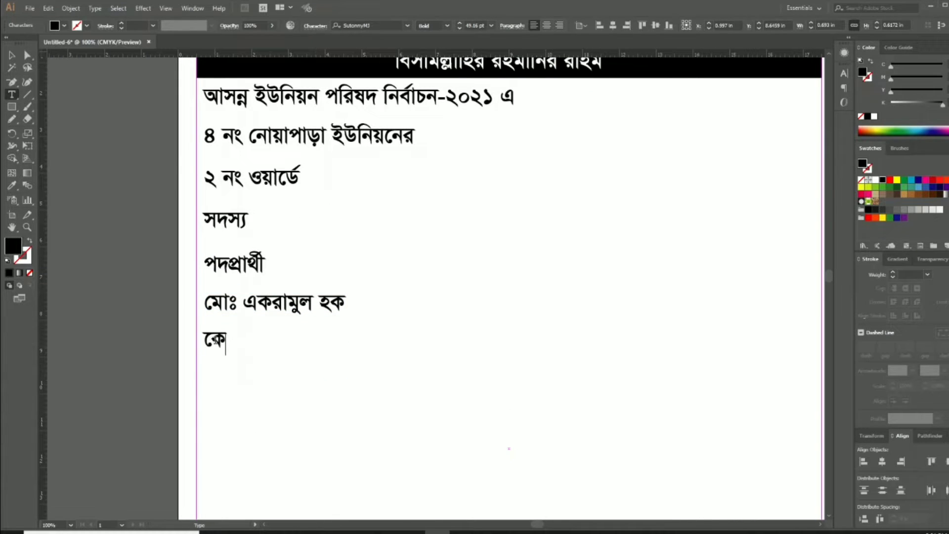
{"action": "key", "text": "Escape"}
{"action": "double_click", "coordinate": [224, 385]}
{"action": "key", "text": "ctrl+a"}
{"action": "left_click_drag", "start_coordinate": [222, 346], "coordinate": [228, 428]}
{"action": "type", "text": "ফুটবল মার্কায়"}
{"action": "key", "text": "Escape"}
Add the vote appeal line 'আপনার মহামূল্যবান ভোটটি দিয়ে জনগণের সেবা করার সুযোগ দিন'
{"action": "double_click", "coordinate": [228, 428]}
{"action": "key", "text": "ctrl+a"}
{"action": "key", "text": "BackSpace"}
{"action": "type", "text": "আপনার মহাম"}
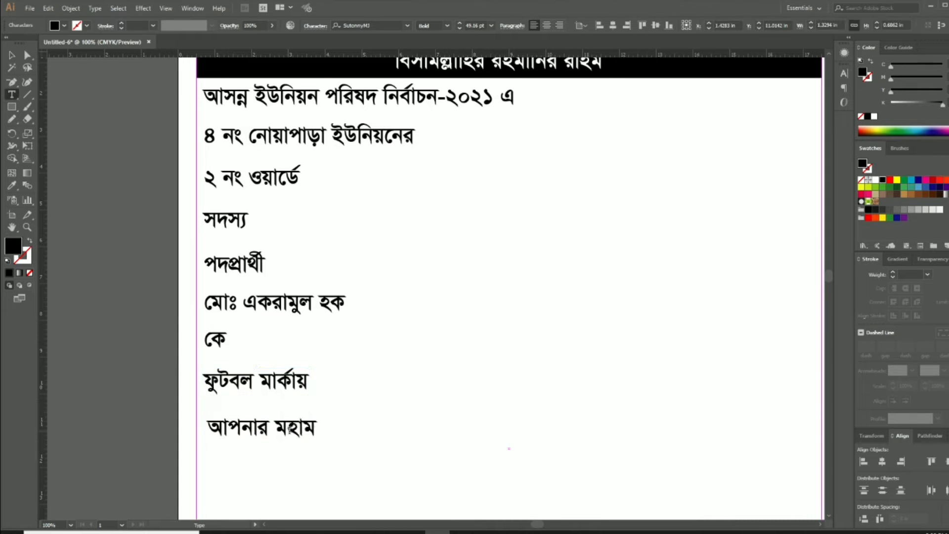
{"action": "type", "text": "ূল্যবান ভোটটি"}
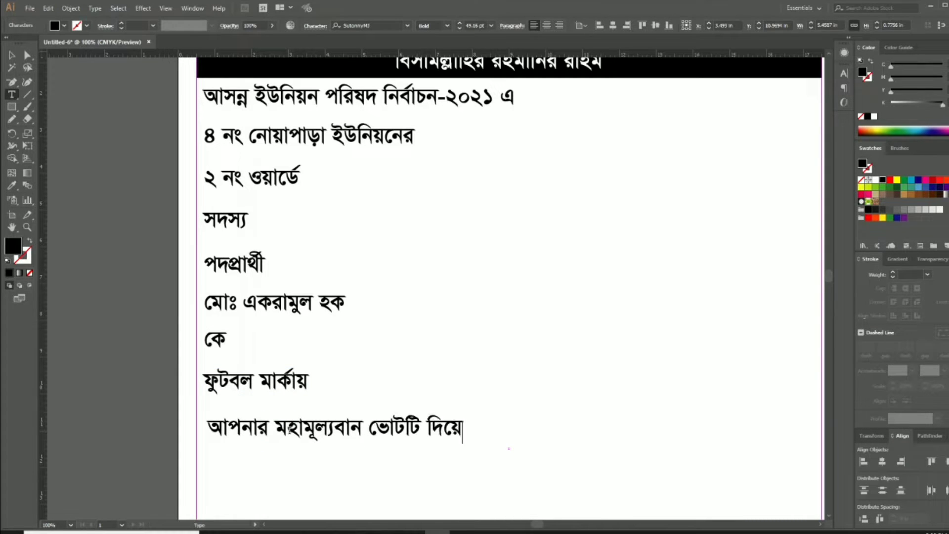
{"action": "type", "text": " দিয়ে জনগণের সেবা করার সুযোগ দিন"}
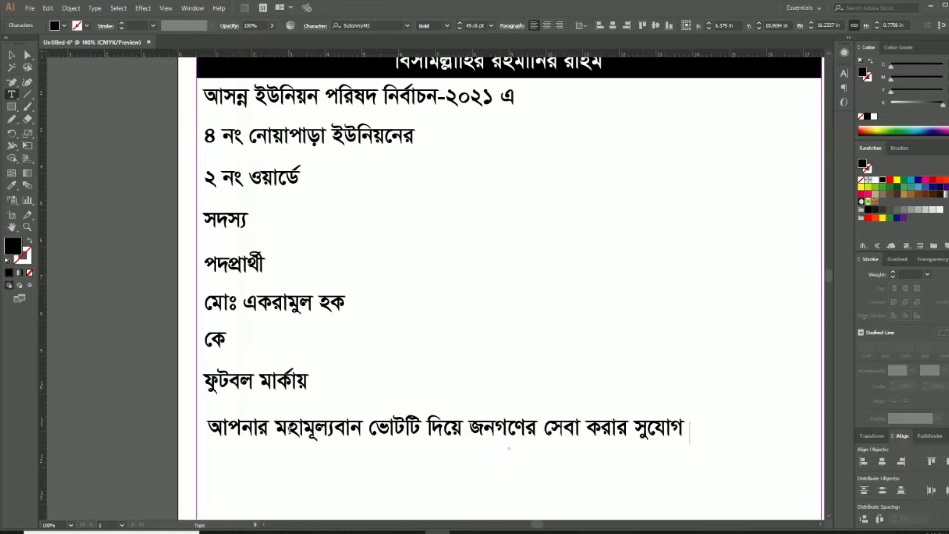
{"action": "key", "text": "Escape"}
Move the candidate name, symbol and appeal lines off the artboard
{"action": "left_click", "coordinate": [450, 481]}
{"action": "key", "text": "ctrl+0"}
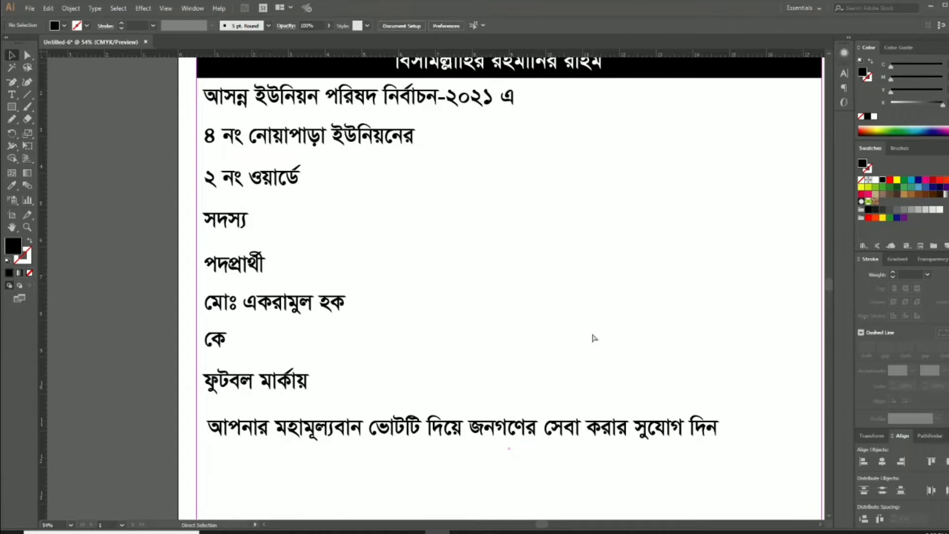
{"action": "left_click_drag", "start_coordinate": [397, 334], "coordinate": [641, 341]}
{"action": "left_click", "coordinate": [653, 227]}
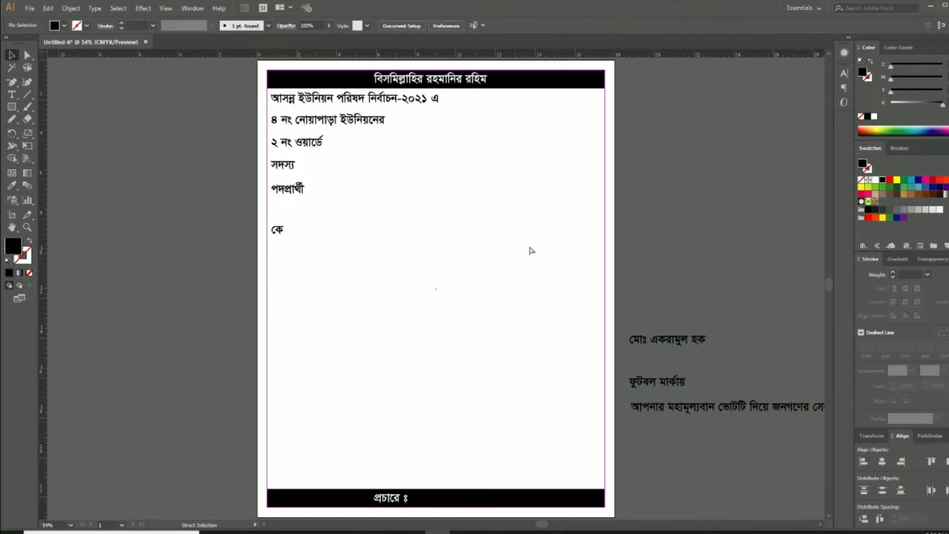
{"action": "left_click", "coordinate": [402, 190], "text": "ctrl"}
{"action": "left_click_drag", "start_coordinate": [540, 300], "coordinate": [507, 229]}
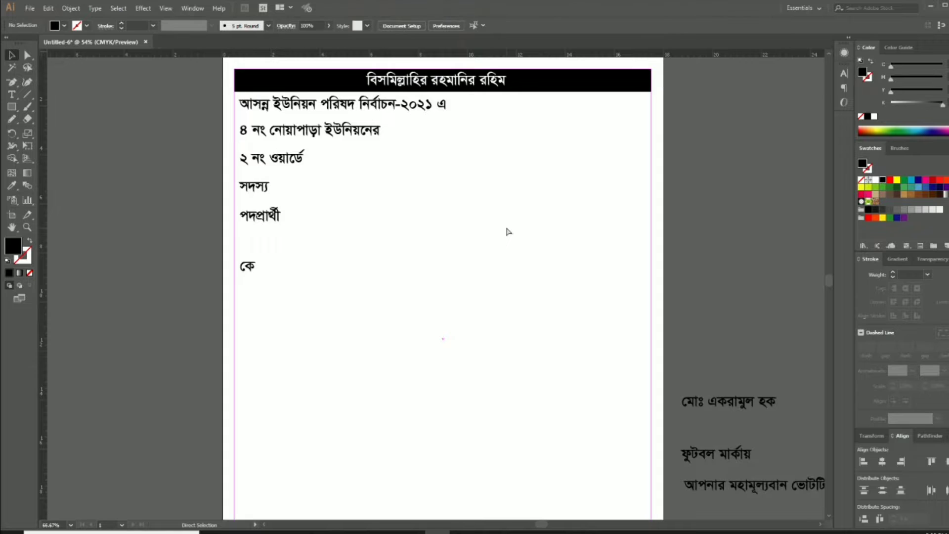
{"action": "key", "text": "ctrl+0"}
Show the HH folder as extra large icons and open Man.psd in Photoshop
{"action": "left_click", "coordinate": [263, 532]}
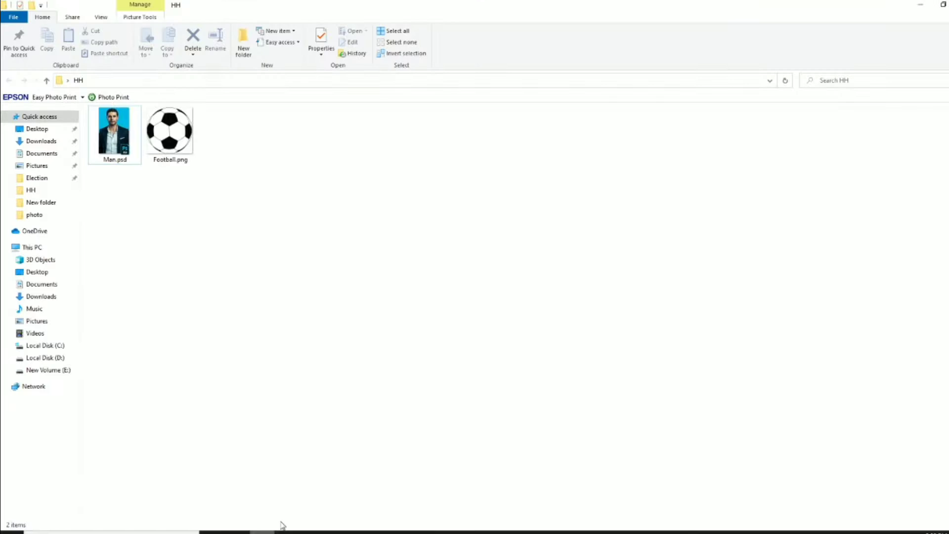
{"action": "left_click", "coordinate": [117, 144]}
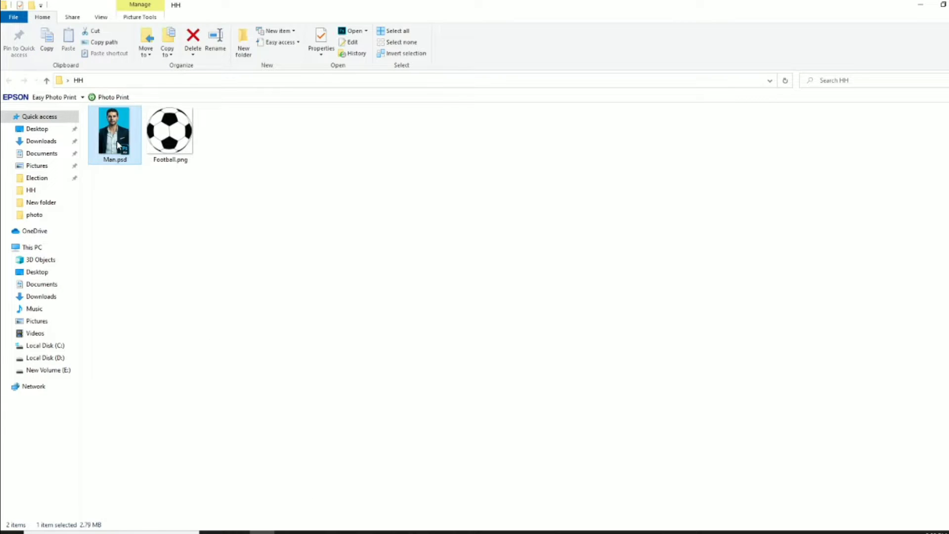
{"action": "left_click", "coordinate": [101, 18]}
{"action": "left_click", "coordinate": [118, 31]}
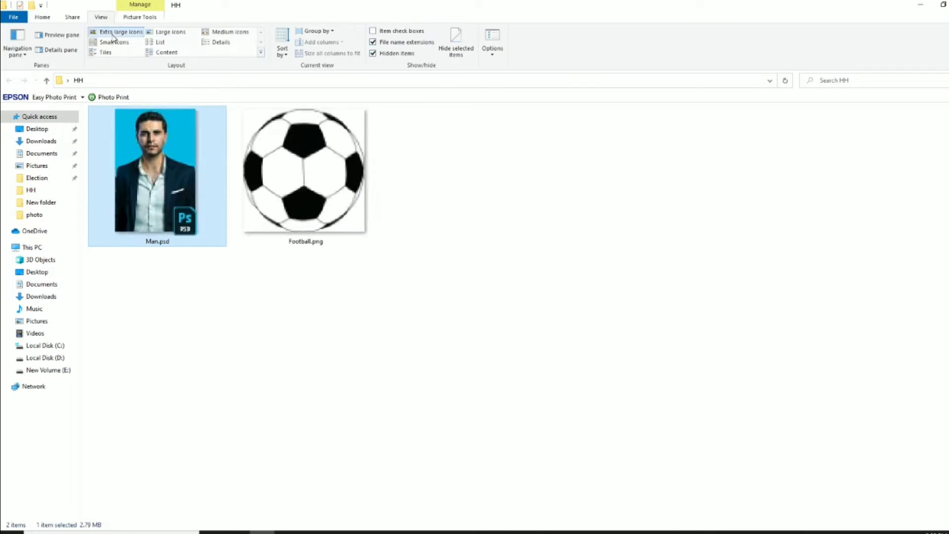
{"action": "left_click", "coordinate": [285, 329]}
{"action": "double_click", "coordinate": [181, 194]}
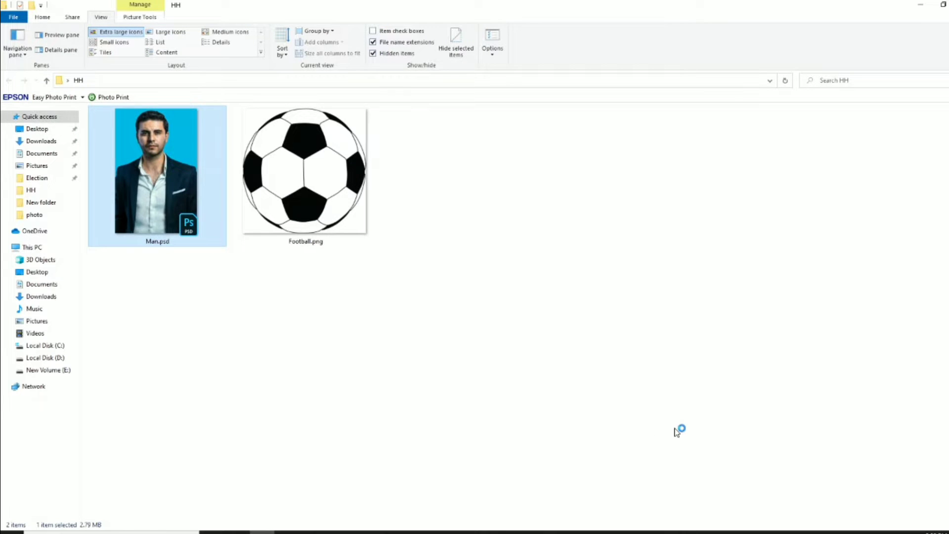
Magic-wand the blue backdrop, unlock Background as Layer 0, and delete the backdrop
{"action": "key", "text": "v"}
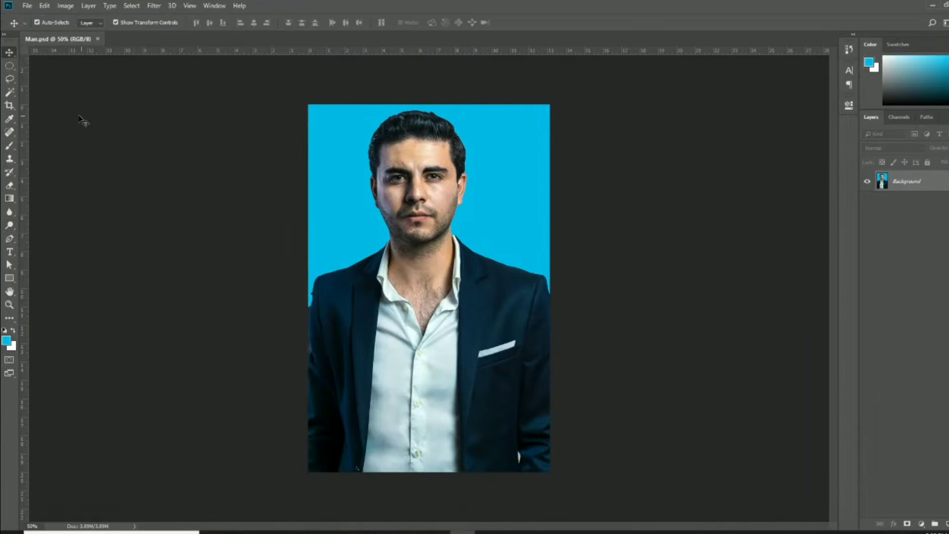
{"action": "left_click", "coordinate": [11, 93]}
{"action": "left_click", "coordinate": [505, 192]}
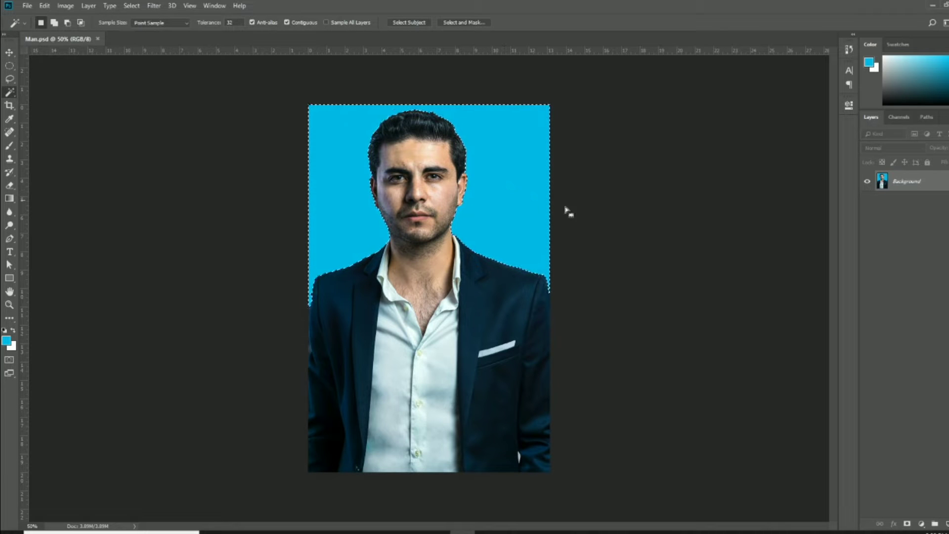
{"action": "double_click", "coordinate": [933, 182]}
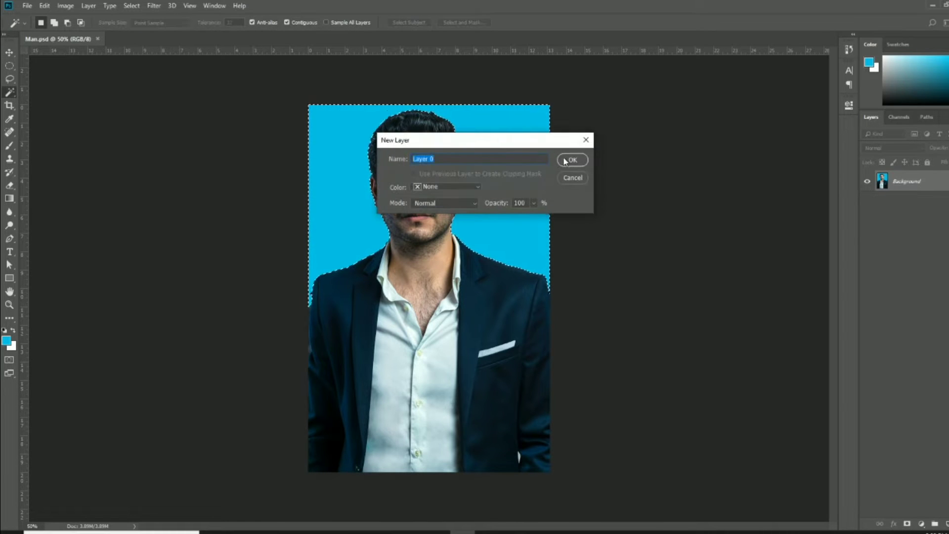
{"action": "left_click", "coordinate": [570, 160]}
{"action": "key", "text": "Delete"}
{"action": "key", "text": "ctrl+d"}
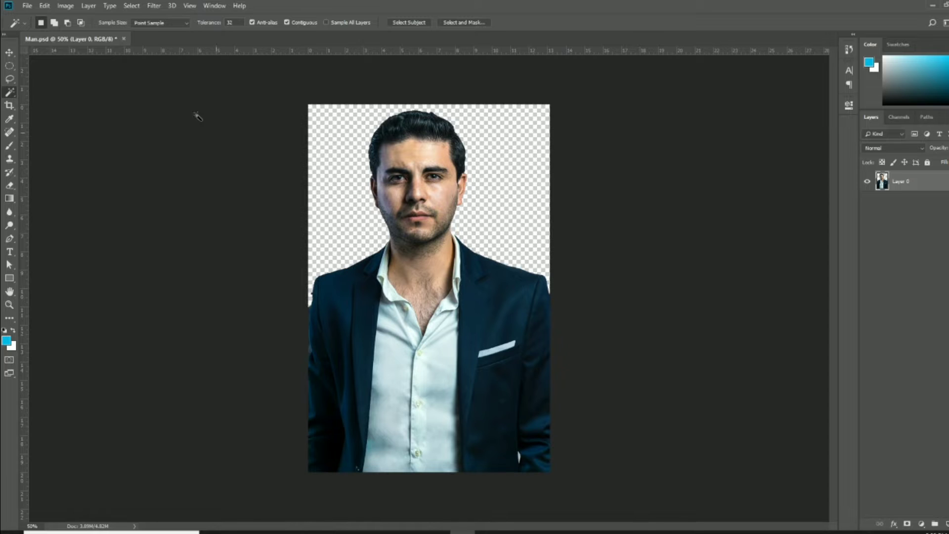
{"action": "left_click", "coordinate": [7, 53]}
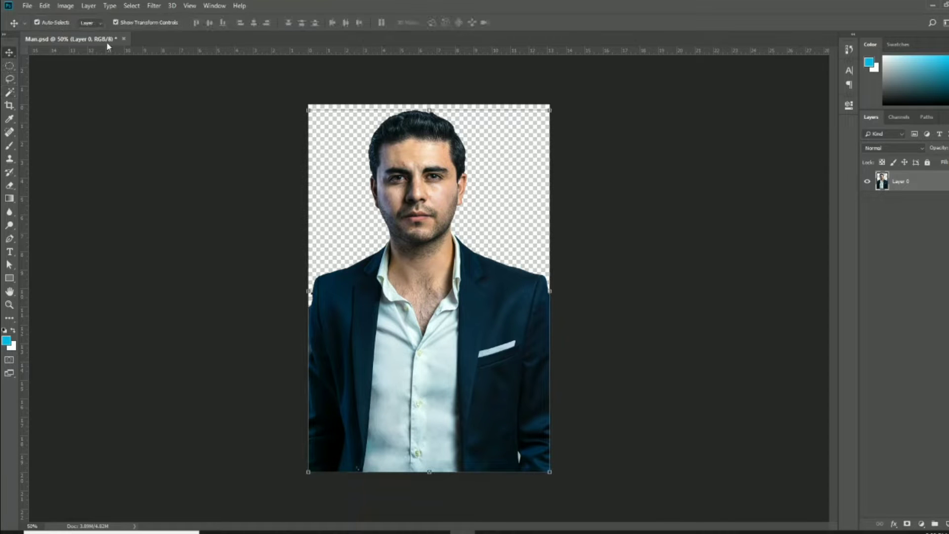
{"action": "left_click", "coordinate": [58, 7]}
Apply a Black & White adjustment with the Reds slider raised, then pick the Dodge tool
{"action": "mouse_move", "coordinate": [82, 32]}
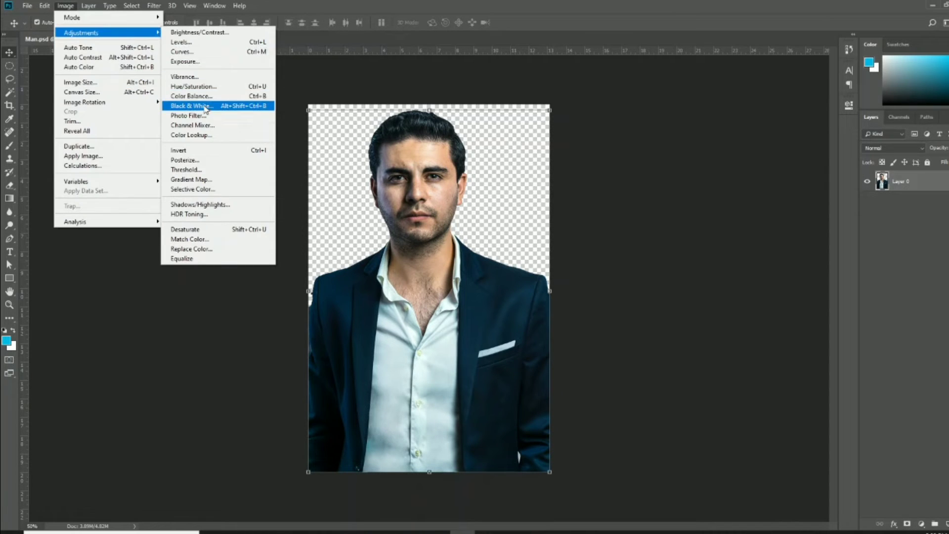
{"action": "left_click", "coordinate": [205, 107]}
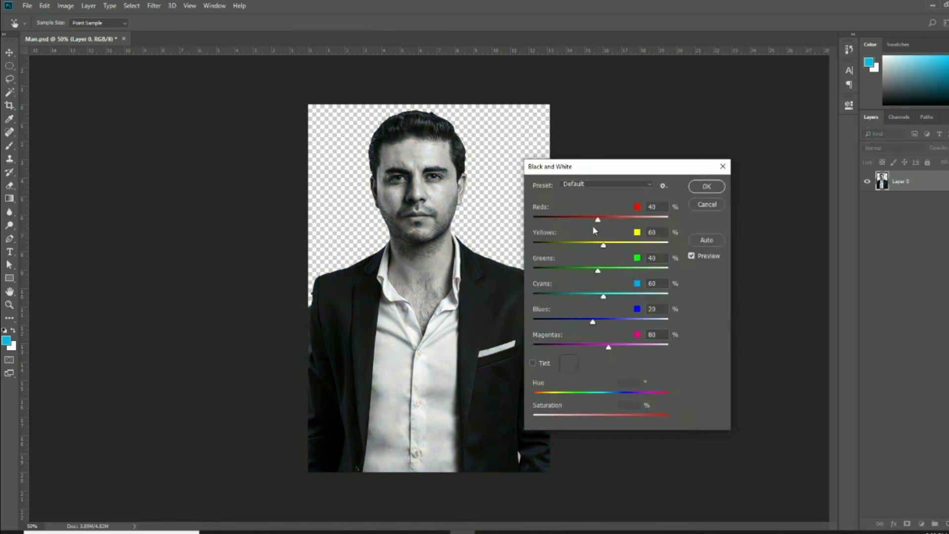
{"action": "left_click_drag", "start_coordinate": [599, 222], "coordinate": [614, 223]}
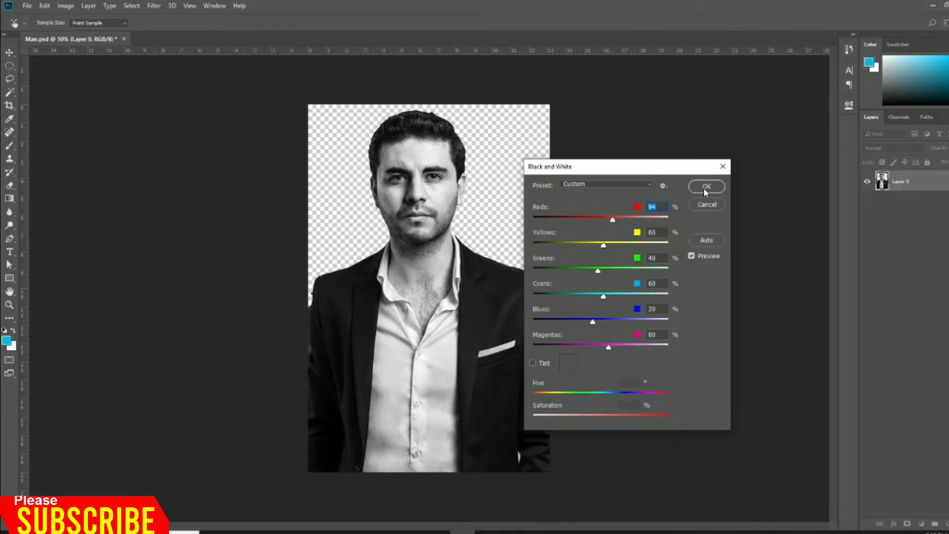
{"action": "left_click_drag", "start_coordinate": [613, 219], "coordinate": [617, 221]}
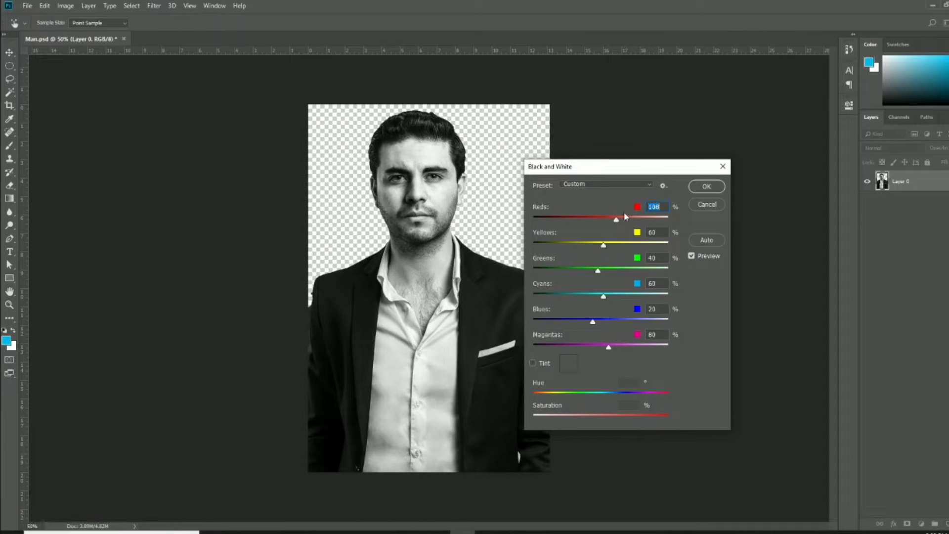
{"action": "left_click", "coordinate": [702, 190]}
{"action": "scroll", "coordinate": [429, 321], "scroll_direction": "up", "scroll_amount": 5}
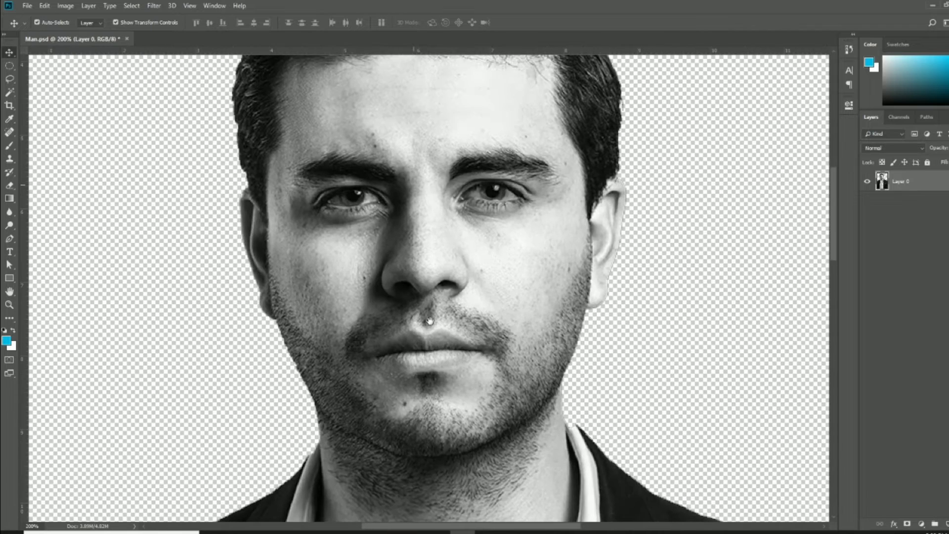
{"action": "left_click_drag", "start_coordinate": [431, 322], "coordinate": [432, 345]}
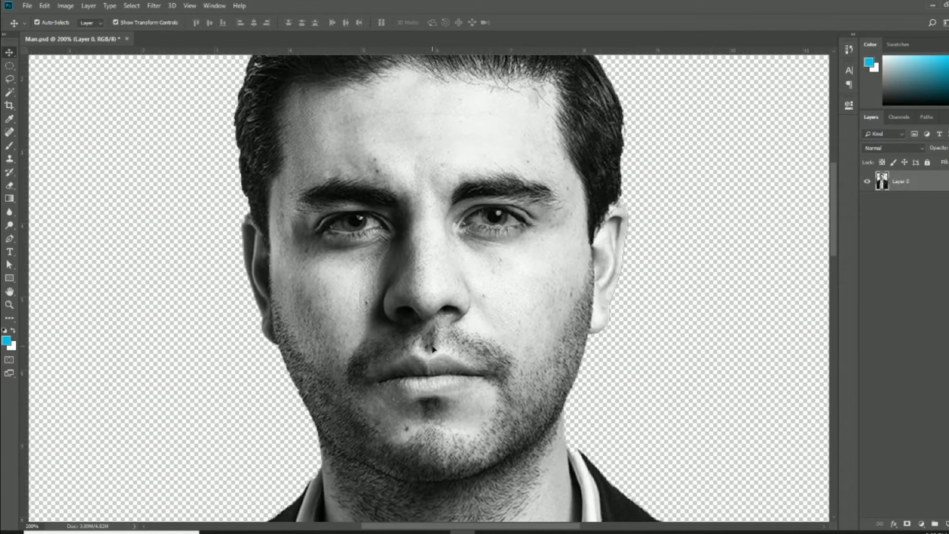
{"action": "key", "text": "ctrl+minus"}
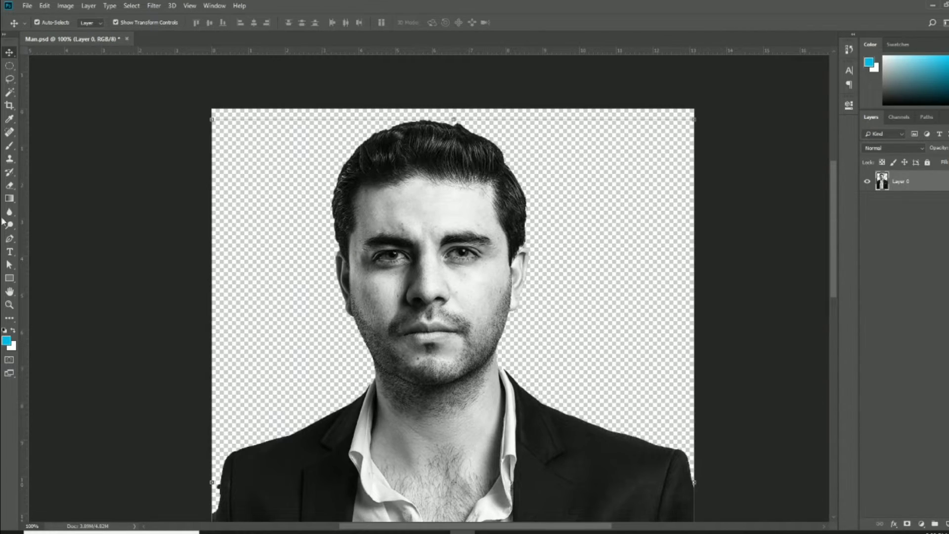
{"action": "left_click", "coordinate": [10, 225]}
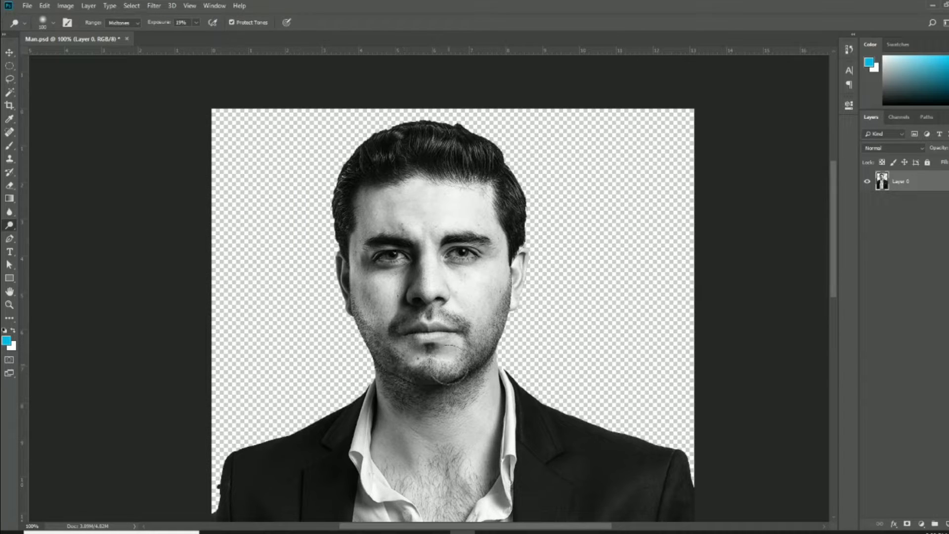
{"action": "key", "text": "ctrl+0"}
Convert the portrait image to CMYK colour mode
{"action": "key", "text": "v"}
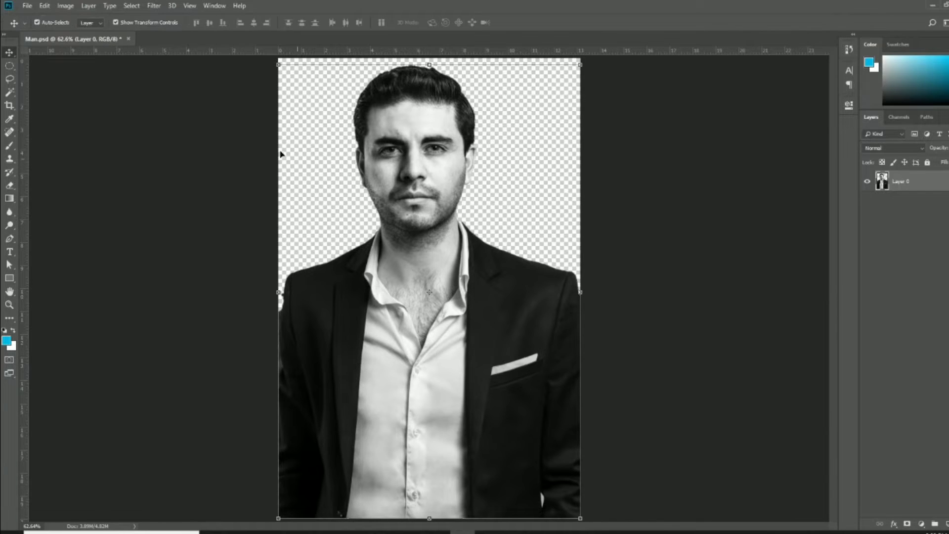
{"action": "left_click", "coordinate": [65, 6]}
{"action": "mouse_move", "coordinate": [79, 18]}
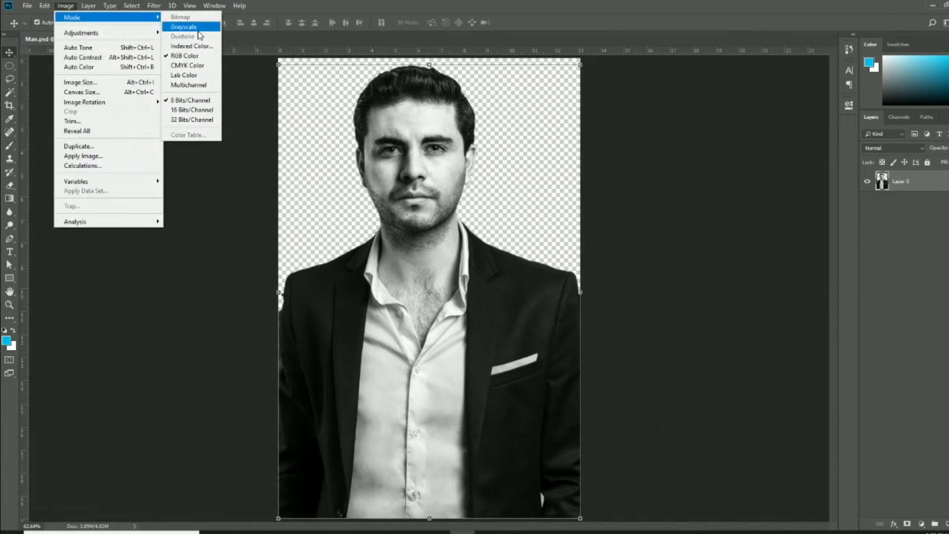
{"action": "left_click", "coordinate": [190, 68]}
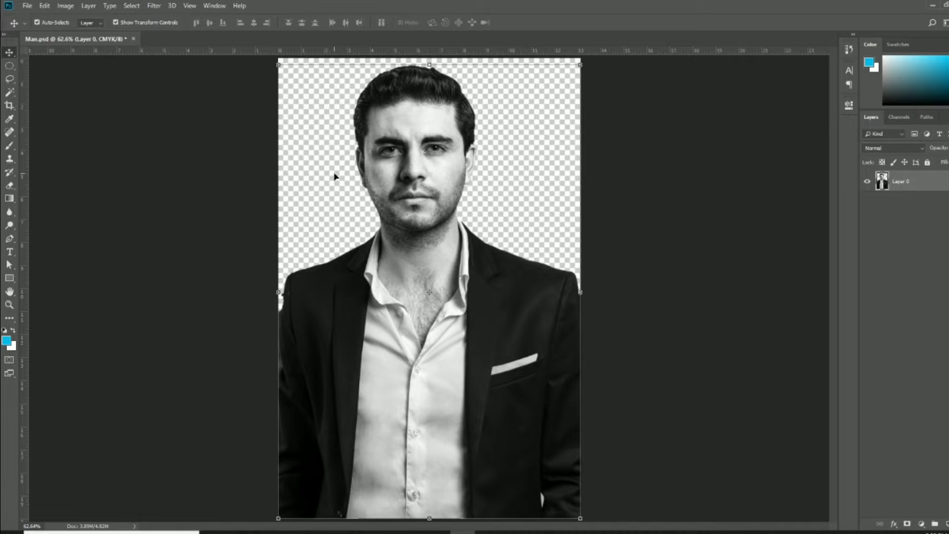
{"action": "key", "text": "ctrl+minus"}
Raise the white input level slightly, brighten midtones with Curves, and save Man.psd
{"action": "key", "text": "ctrl+l"}
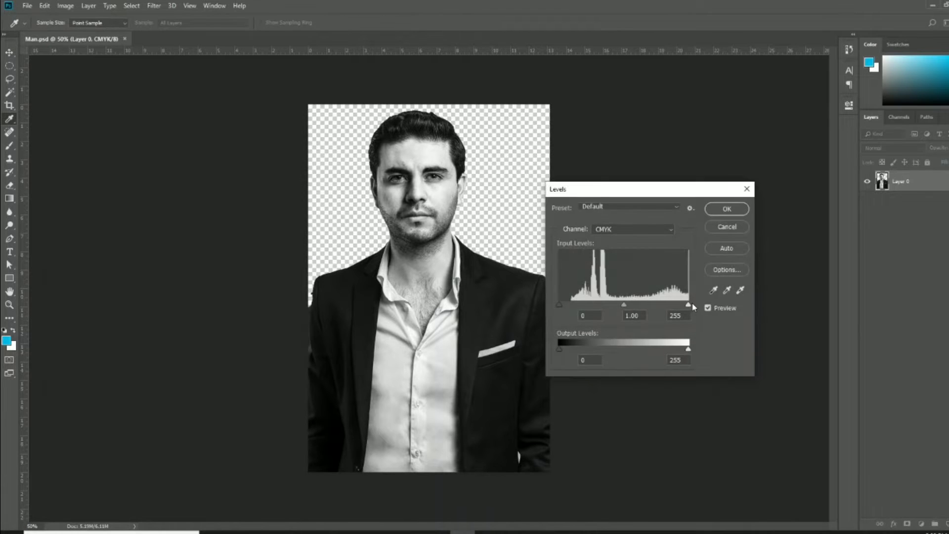
{"action": "mouse_move", "coordinate": [687, 305]}
{"action": "left_mouse_down"}
{"action": "mouse_move", "coordinate": [678, 305]}
{"action": "mouse_move", "coordinate": [688, 308]}
{"action": "left_mouse_up"}
{"action": "left_click", "coordinate": [725, 209]}
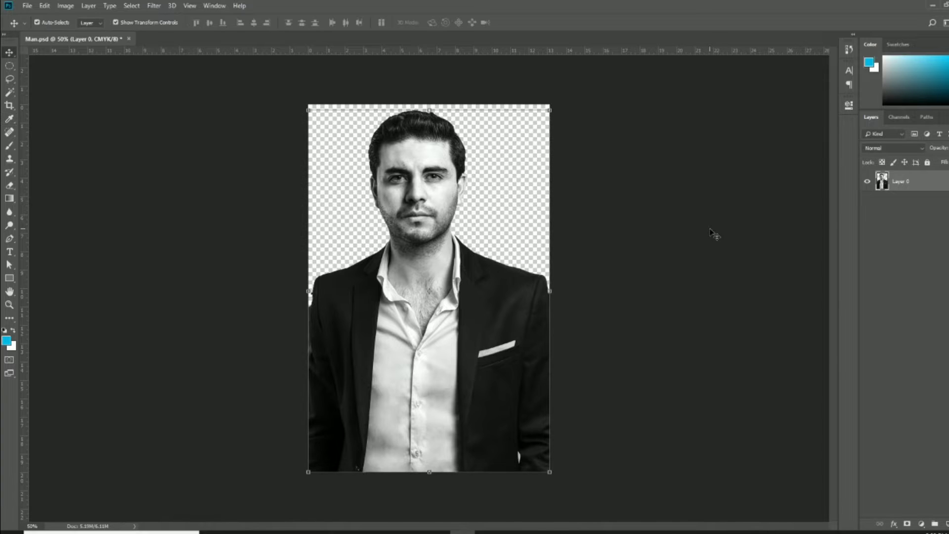
{"action": "key", "text": "ctrl+m"}
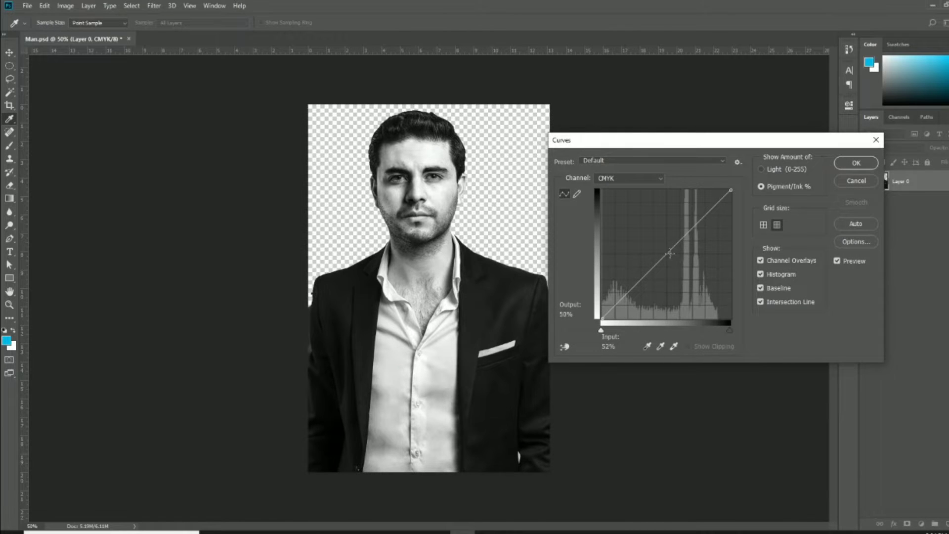
{"action": "left_click_drag", "start_coordinate": [671, 254], "coordinate": [677, 259]}
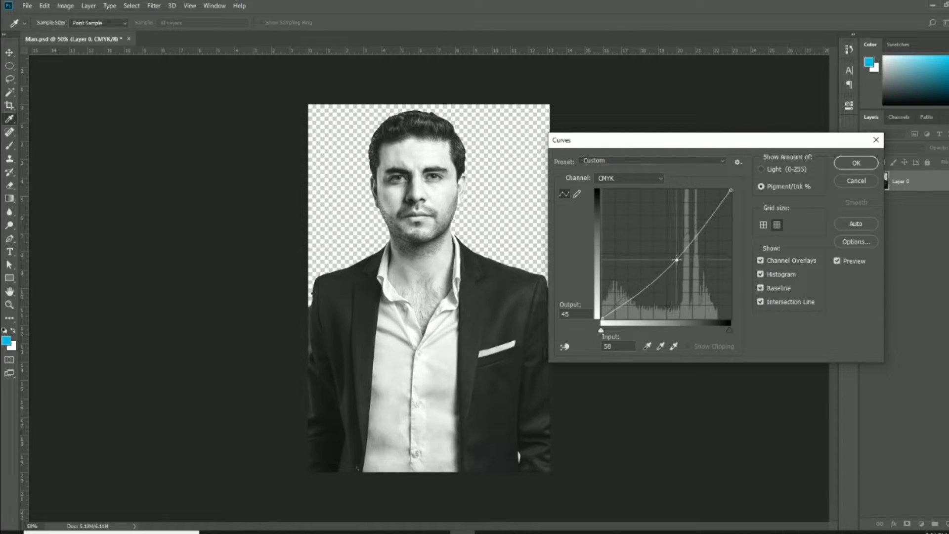
{"action": "left_click", "coordinate": [836, 167]}
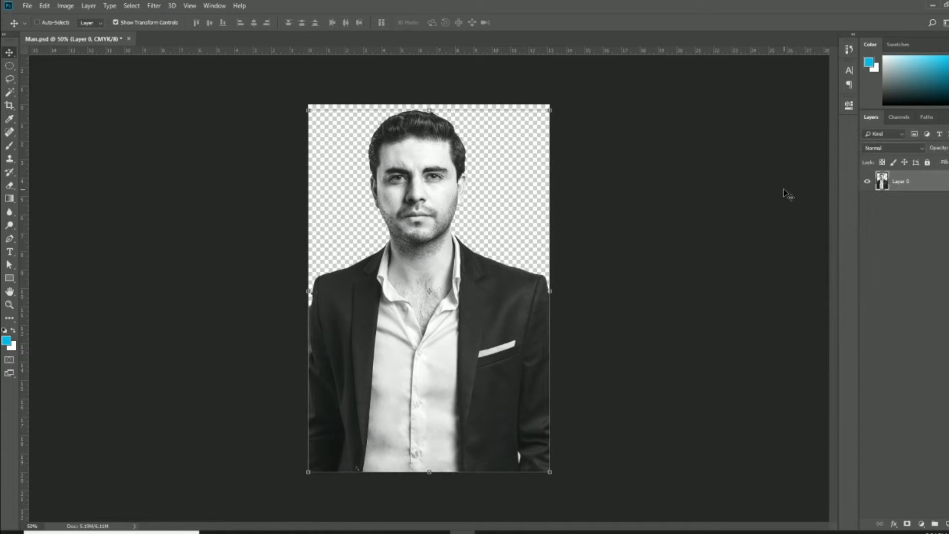
{"action": "key", "text": "ctrl+0"}
{"action": "left_click", "coordinate": [27, 6]}
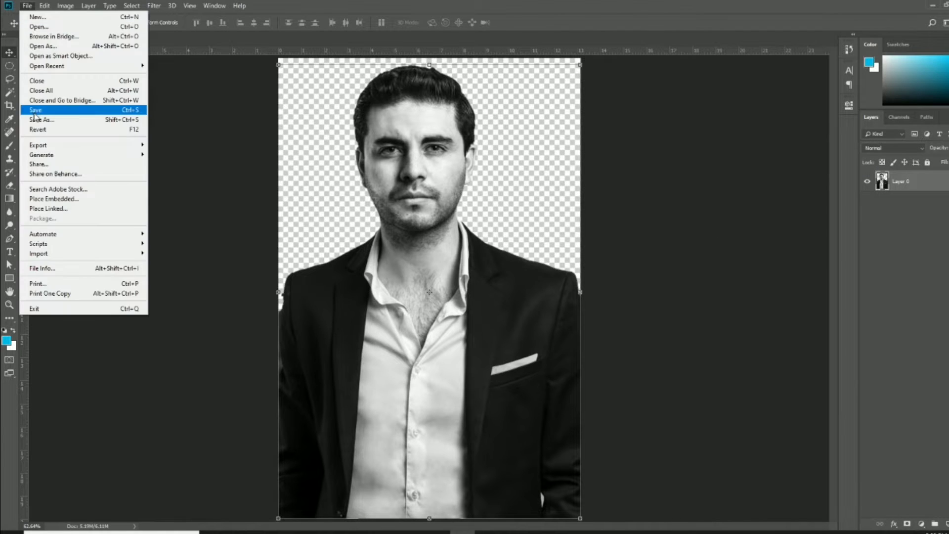
{"action": "left_click", "coordinate": [35, 110]}
Accept the save format options, then move the placed portrait off the page to the right
{"action": "left_click", "coordinate": [602, 152]}
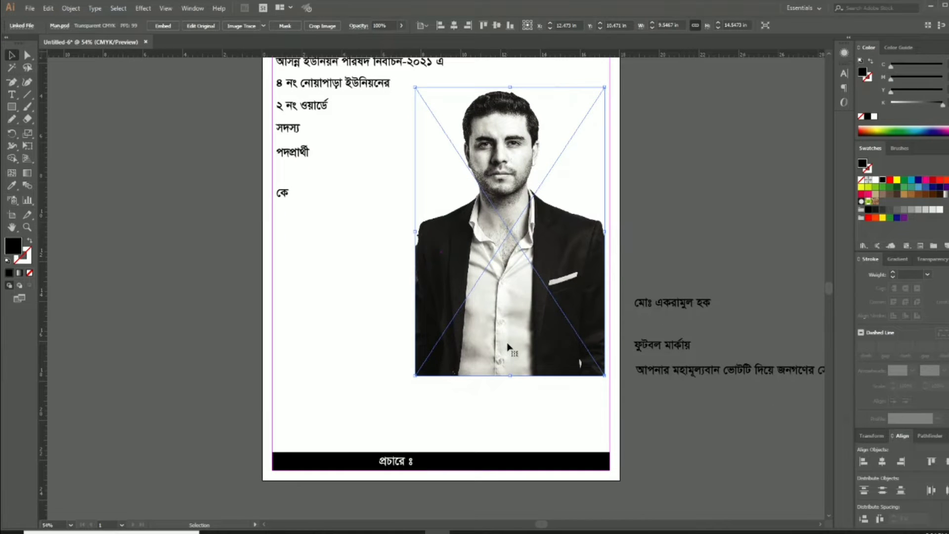
{"action": "left_click_drag", "start_coordinate": [507, 344], "coordinate": [513, 344]}
{"action": "left_click", "coordinate": [488, 415]}
{"action": "scroll", "coordinate": [487, 415], "scroll_direction": "up", "scroll_amount": 1}
{"action": "left_click_drag", "start_coordinate": [488, 415], "coordinate": [466, 314]}
{"action": "left_click_drag", "start_coordinate": [444, 211], "coordinate": [682, 212]}
{"action": "left_click", "coordinate": [509, 303]}
Draw a full-width black rectangle strip just above the bottom banner
{"action": "key", "text": "m"}
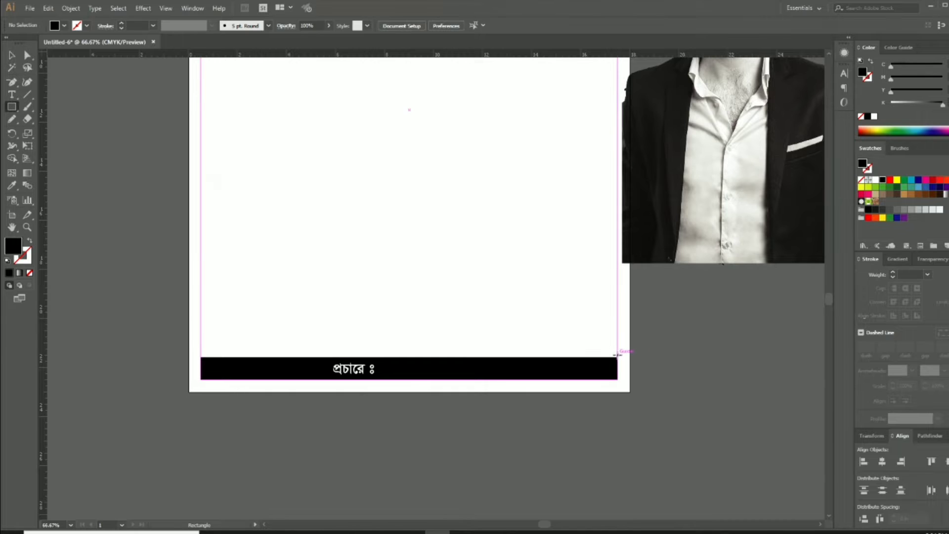
{"action": "key", "text": "ctrl+equal"}
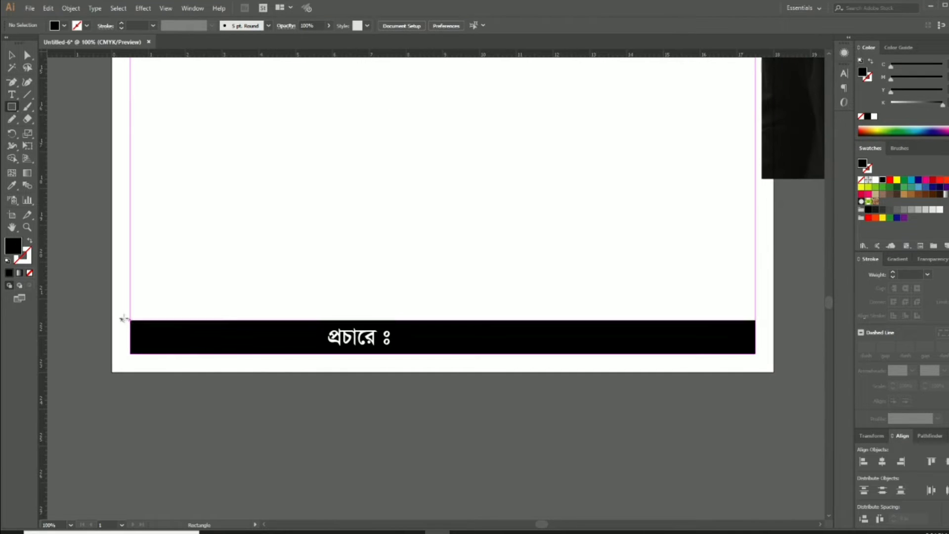
{"action": "mouse_move", "coordinate": [130, 315]}
{"action": "left_mouse_down"}
{"action": "mouse_move", "coordinate": [622, 267]}
{"action": "mouse_move", "coordinate": [756, 275]}
{"action": "left_mouse_up"}
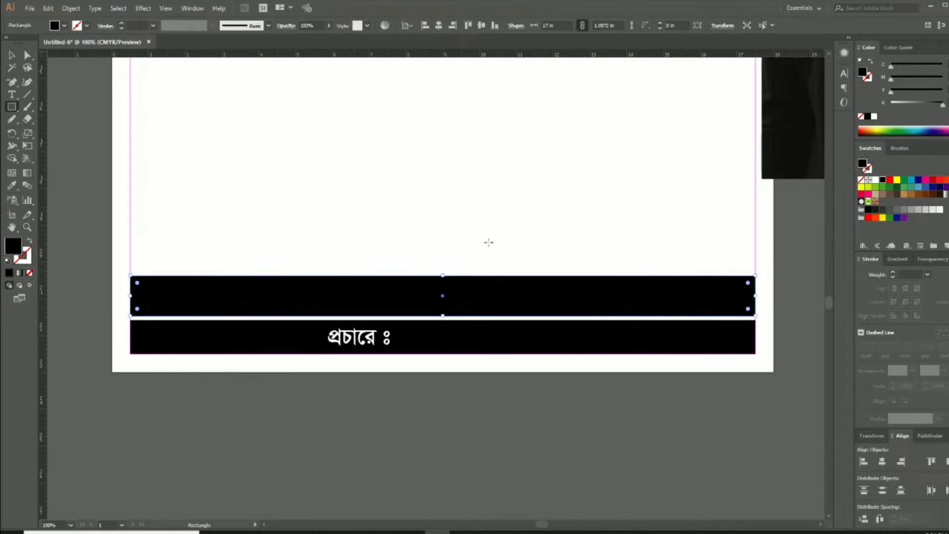
{"action": "key", "text": "v"}
{"action": "left_click", "coordinate": [494, 238]}
{"action": "left_click_drag", "start_coordinate": [501, 229], "coordinate": [499, 260]}
{"action": "key", "text": "ctrl+minus"}
{"action": "left_click_drag", "start_coordinate": [523, 335], "coordinate": [455, 407]}
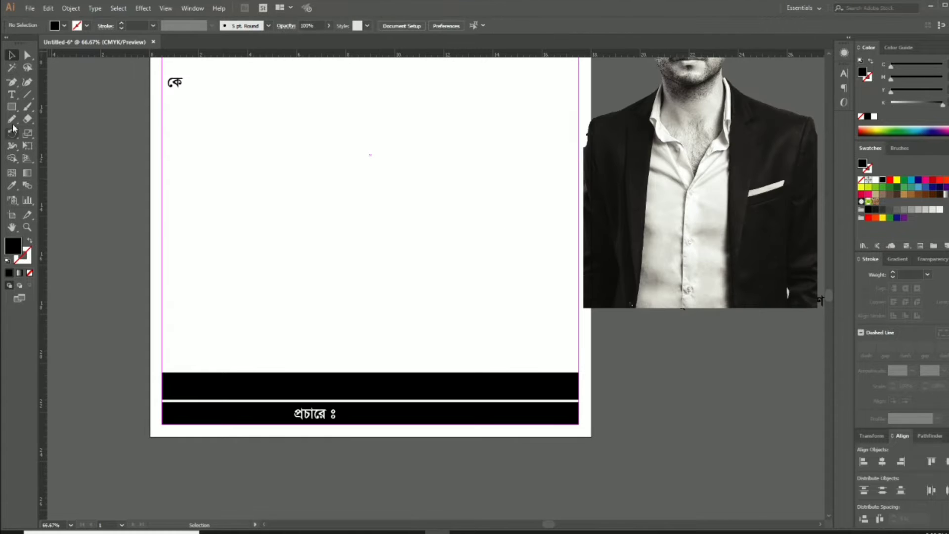
{"action": "left_click", "coordinate": [13, 85]}
{"action": "left_click", "coordinate": [51, 82]}
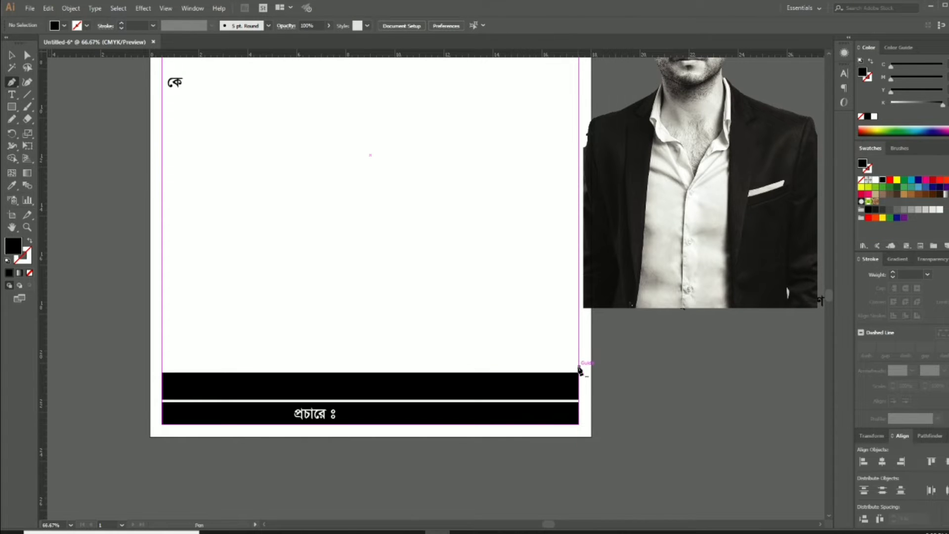
Draw a closed black wave path from the bottom corners, up the left edge, across a curved crest
{"action": "left_click", "coordinate": [579, 366]}
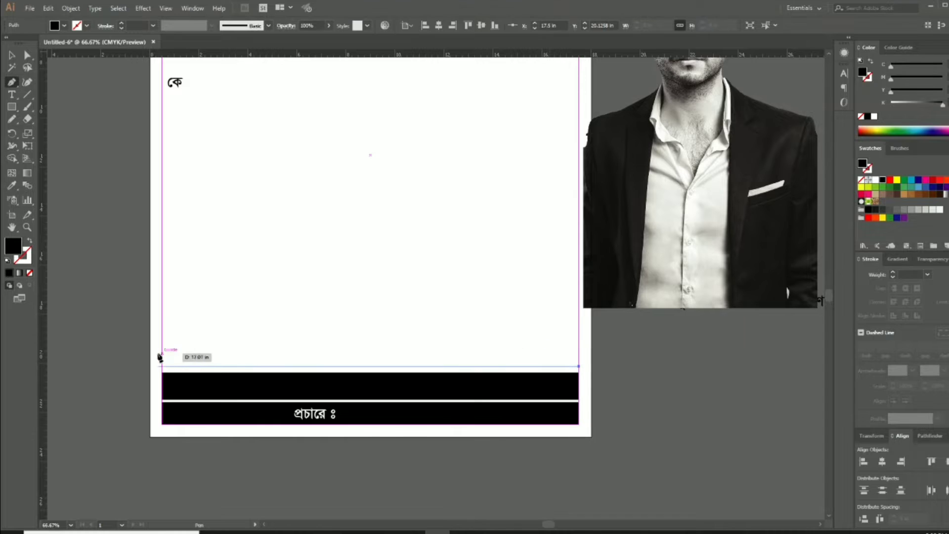
{"action": "left_click", "coordinate": [162, 366]}
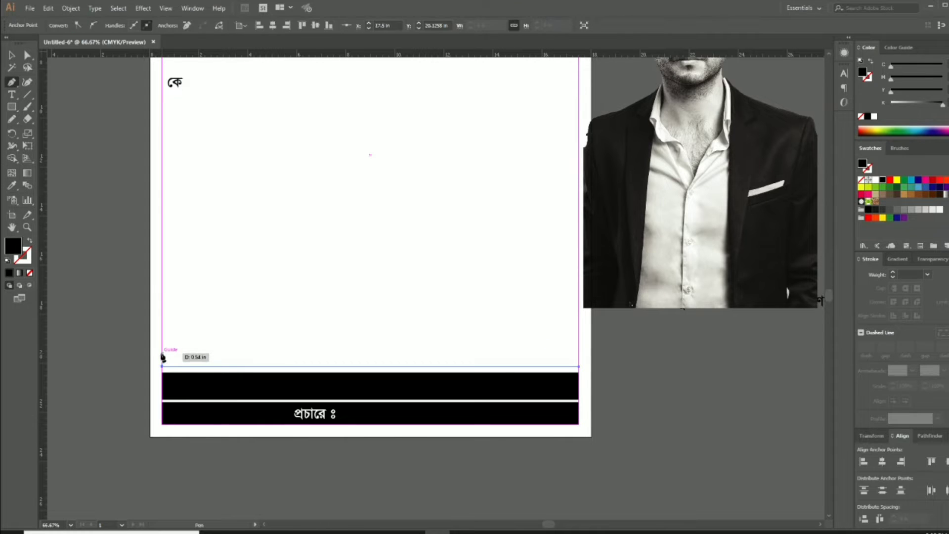
{"action": "left_click", "coordinate": [167, 247]}
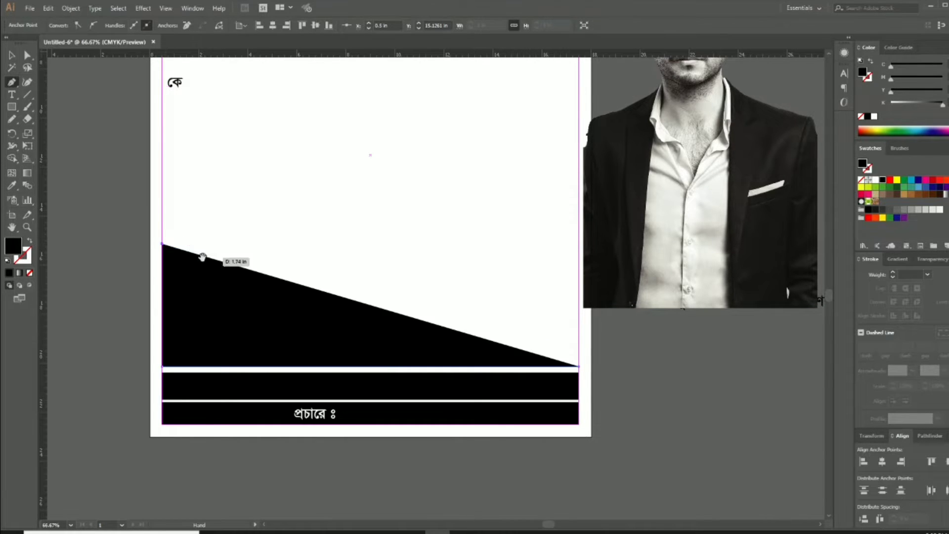
{"action": "scroll", "coordinate": [247, 277], "scroll_direction": "up", "scroll_amount": 3}
{"action": "left_click_drag", "start_coordinate": [389, 291], "coordinate": [444, 251]}
{"action": "left_click", "coordinate": [368, 287]}
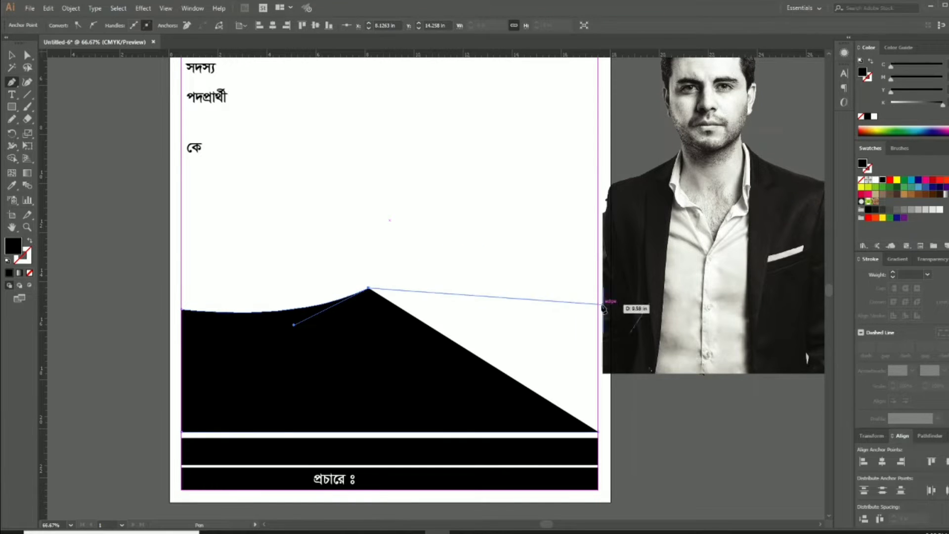
{"action": "left_click_drag", "start_coordinate": [599, 267], "coordinate": [717, 294]}
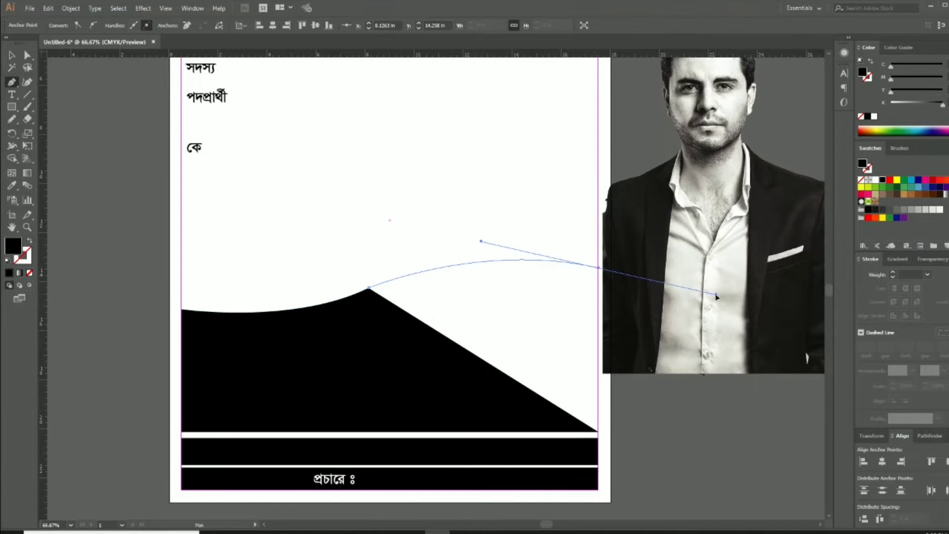
{"action": "left_click", "coordinate": [599, 269]}
{"action": "left_click_drag", "start_coordinate": [596, 320], "coordinate": [593, 259]}
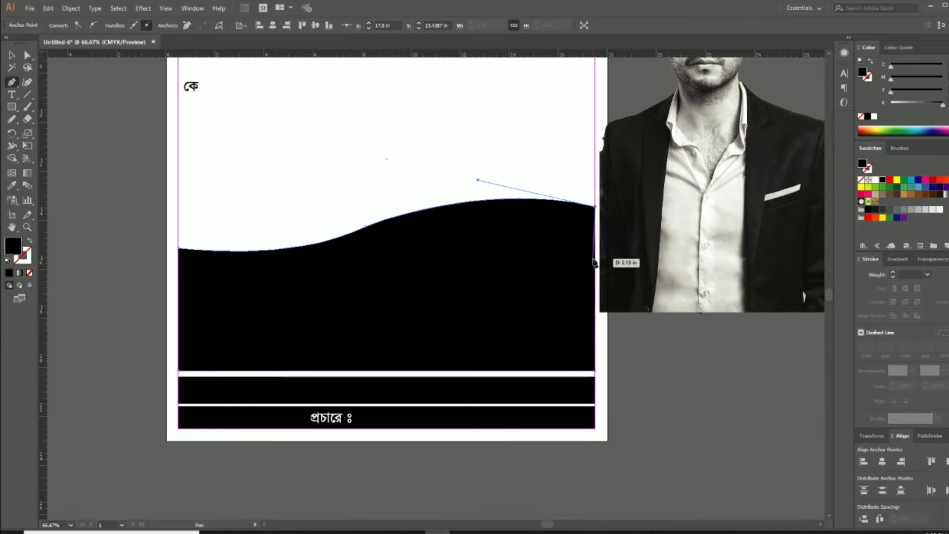
{"action": "left_click", "coordinate": [595, 370]}
{"action": "key", "text": "v"}
{"action": "left_click", "coordinate": [704, 401]}
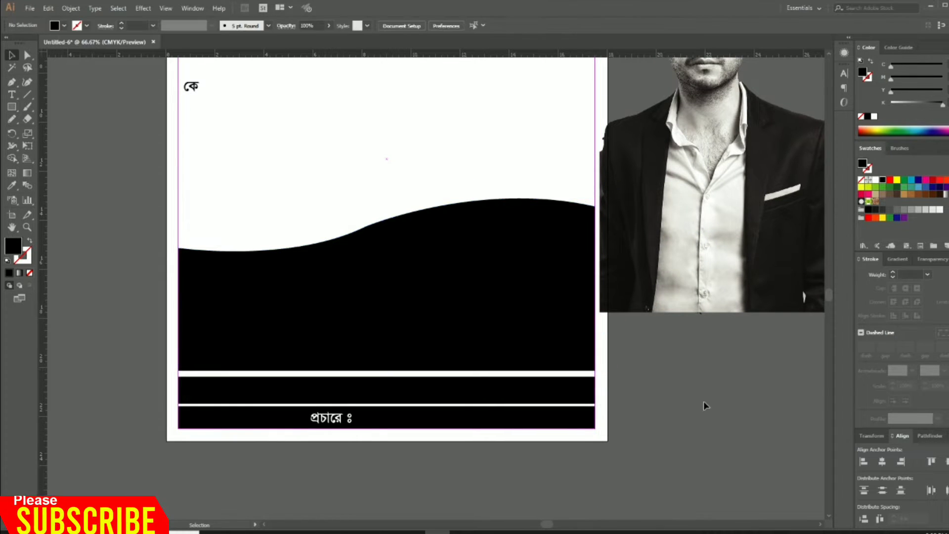
{"action": "left_click_drag", "start_coordinate": [695, 375], "coordinate": [733, 486]}
Move the portrait onto the page's right side, shift the Bengali text group down-right, and enlarge the portrait
{"action": "key", "text": "ctrl+0"}
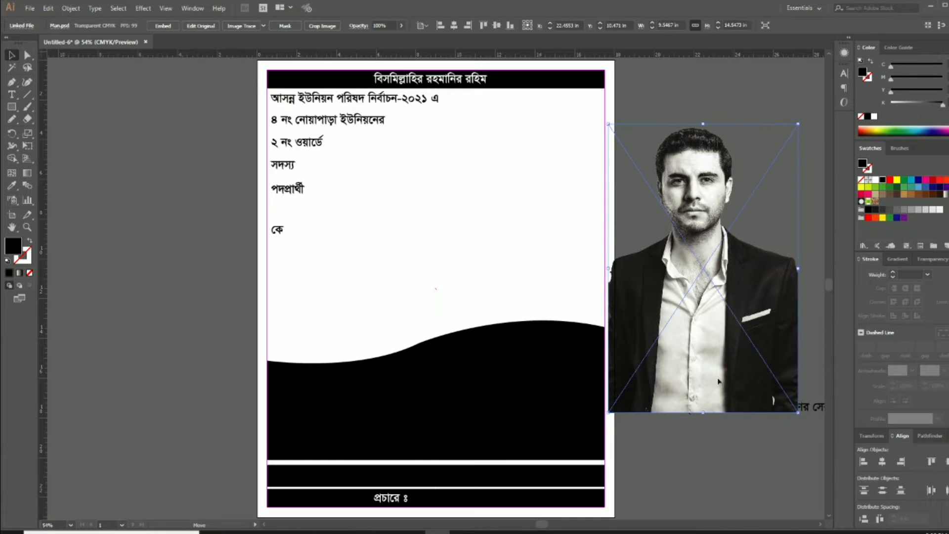
{"action": "left_click_drag", "start_coordinate": [741, 292], "coordinate": [587, 303]}
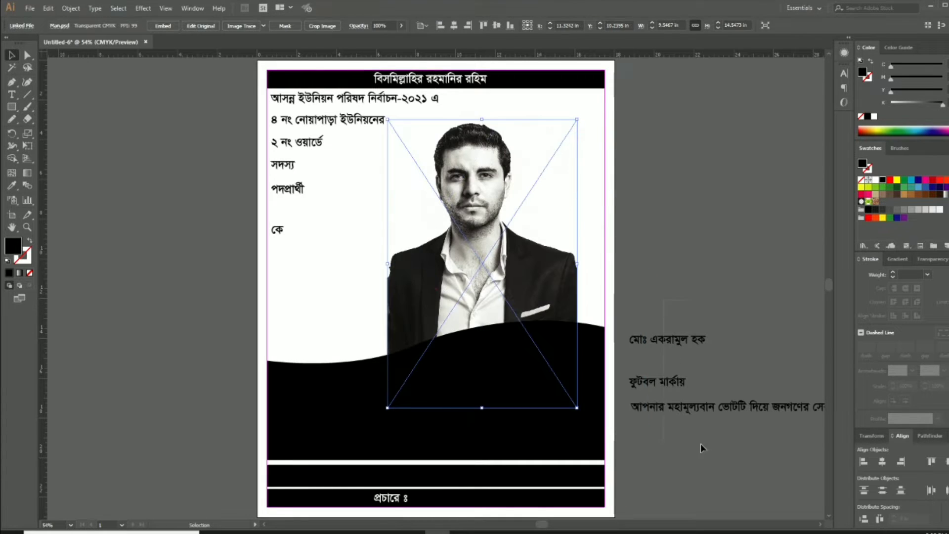
{"action": "left_click", "coordinate": [708, 412]}
{"action": "left_click_drag", "start_coordinate": [669, 345], "coordinate": [725, 433]}
{"action": "left_click", "coordinate": [692, 356]}
{"action": "left_click_drag", "start_coordinate": [522, 291], "coordinate": [552, 292]}
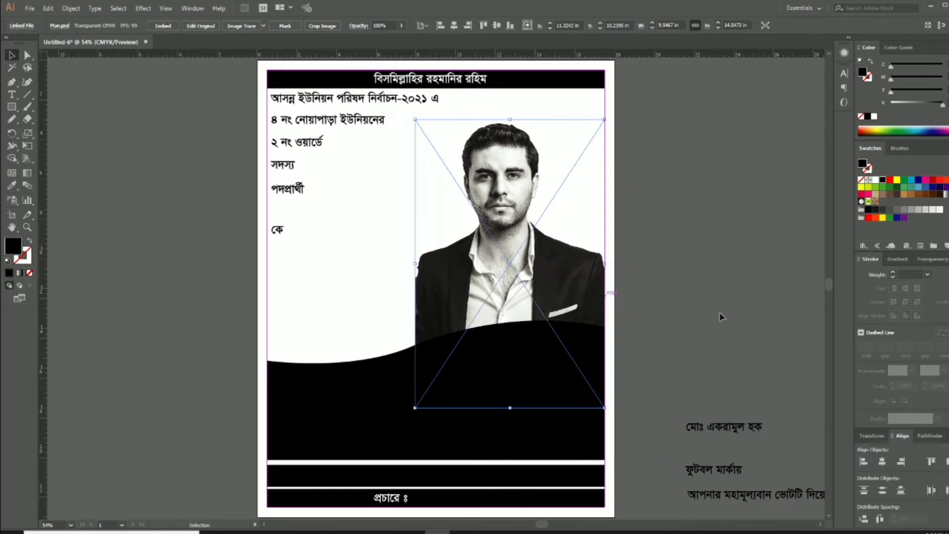
{"action": "left_click", "coordinate": [727, 324]}
{"action": "left_click", "coordinate": [533, 275]}
{"action": "left_click_drag", "start_coordinate": [604, 403], "coordinate": [623, 436]}
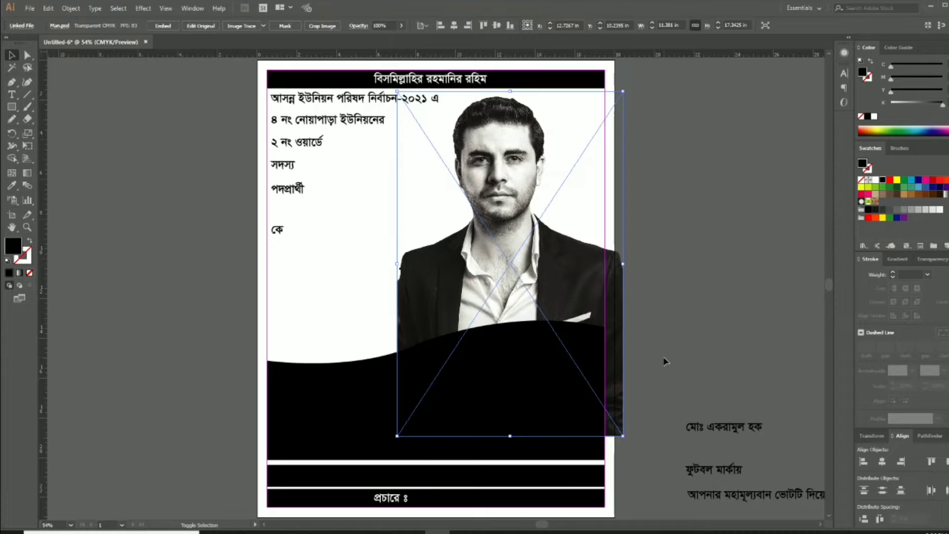
Enlarge the portrait further and nudge it into its final position
{"action": "key", "text": "shift+Right"}
{"action": "key", "text": "shift+Right"}
{"action": "key", "text": "shift+Right"}
{"action": "key", "text": "shift+Right"}
{"action": "key", "text": "shift+Right"}
{"action": "key", "text": "shift+Right"}
{"action": "key", "text": "shift+Right"}
{"action": "key", "text": "shift+Right"}
{"action": "key", "text": "shift+Up"}
{"action": "key", "text": "shift+Up"}
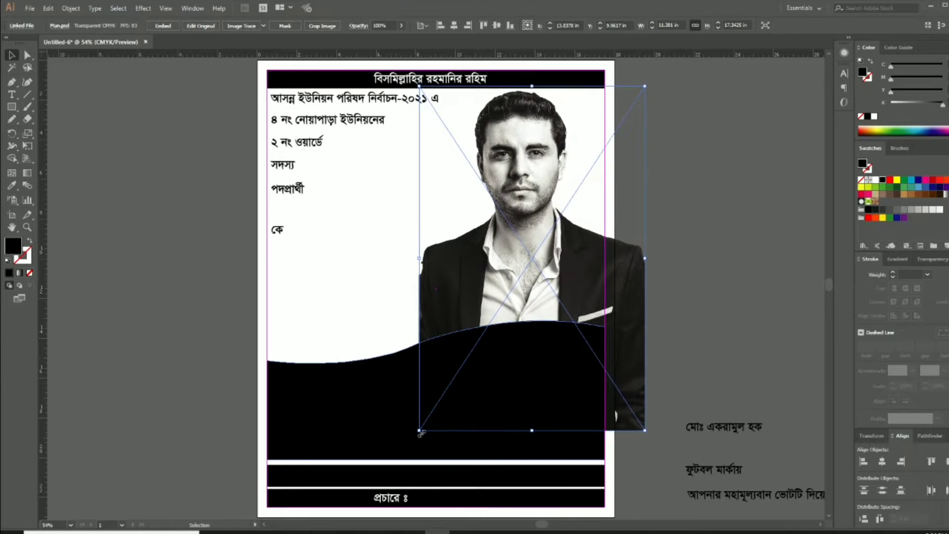
{"action": "left_click_drag", "start_coordinate": [420, 433], "coordinate": [410, 450]}
{"action": "left_click", "coordinate": [684, 284]}
{"action": "left_click", "coordinate": [530, 260]}
{"action": "key", "text": "shift+Left"}
{"action": "key", "text": "shift+Left"}
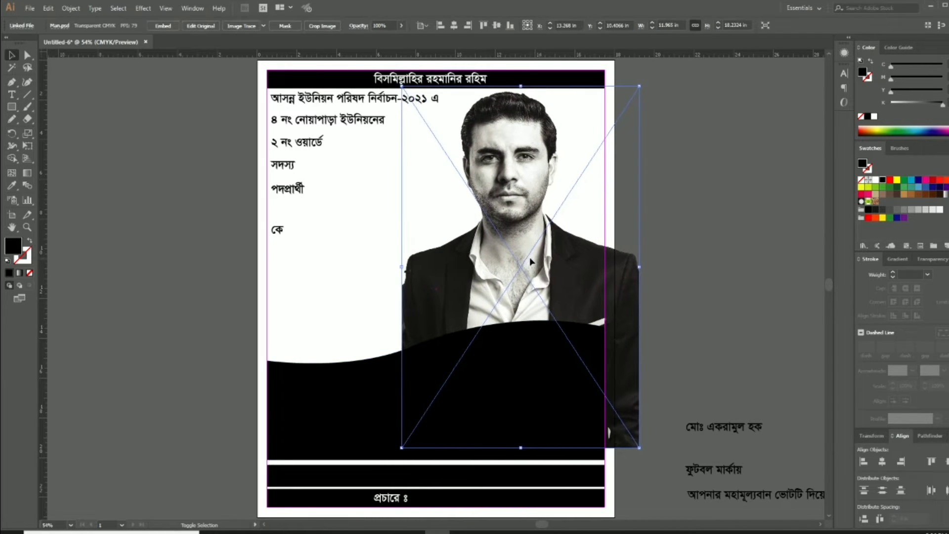
{"action": "key", "text": "shift+Left"}
{"action": "key", "text": "shift+Left"}
{"action": "left_click", "coordinate": [695, 265]}
{"action": "left_click", "coordinate": [550, 285]}
{"action": "key", "text": "shift+Right"}
{"action": "key", "text": "shift+Right"}
{"action": "key", "text": "shift+Right"}
{"action": "key", "text": "shift+Right"}
{"action": "key", "text": "shift+Right"}
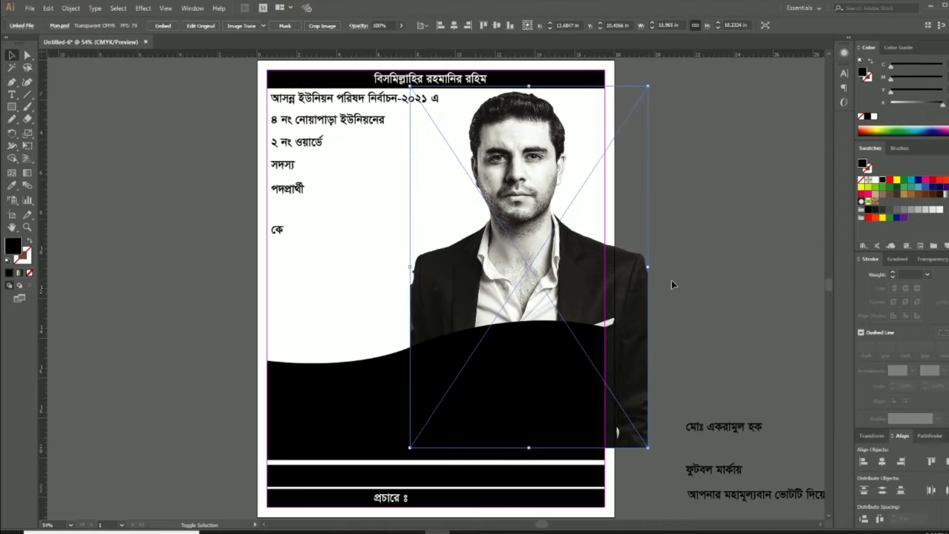
{"action": "left_click", "coordinate": [671, 280]}
Clip the portrait with a page-edge rectangle mask and send it behind the black wave
{"action": "key", "text": "m"}
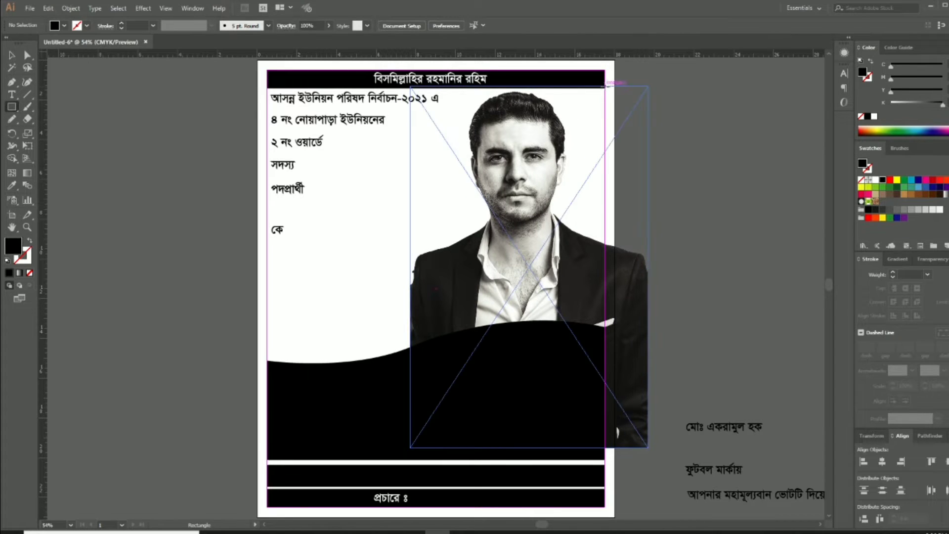
{"action": "mouse_move", "coordinate": [605, 87]}
{"action": "left_mouse_down"}
{"action": "mouse_move", "coordinate": [395, 341]}
{"action": "mouse_move", "coordinate": [379, 383]}
{"action": "left_mouse_up"}
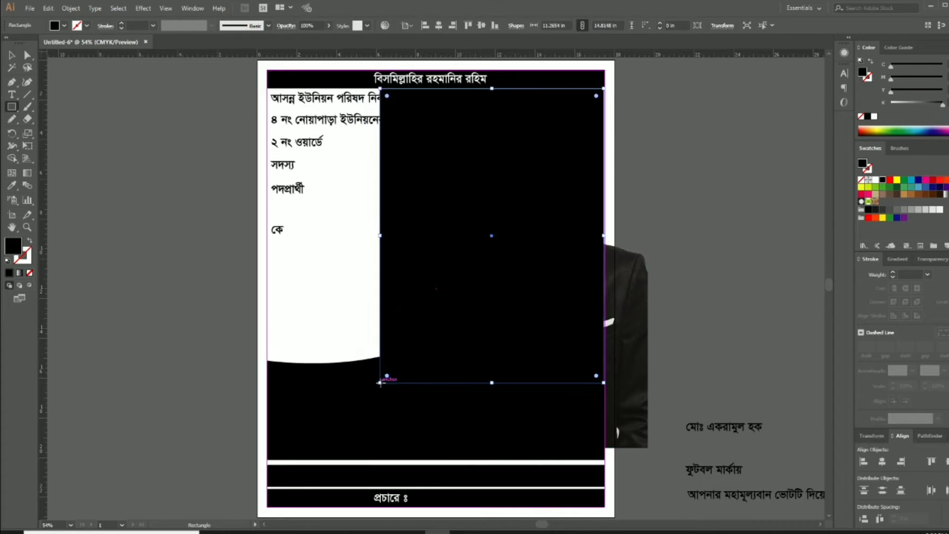
{"action": "key", "text": "v"}
{"action": "left_click", "coordinate": [640, 328], "text": "shift"}
{"action": "right_click", "coordinate": [641, 328]}
{"action": "left_click", "coordinate": [674, 402]}
{"action": "right_click", "coordinate": [572, 295]}
{"action": "mouse_move", "coordinate": [638, 405]}
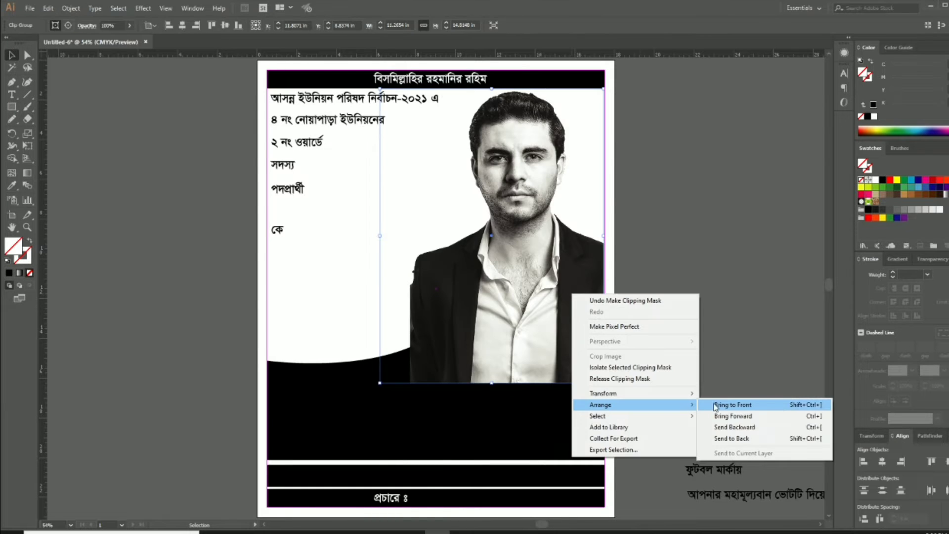
{"action": "left_click", "coordinate": [791, 438]}
{"action": "left_click", "coordinate": [705, 306]}
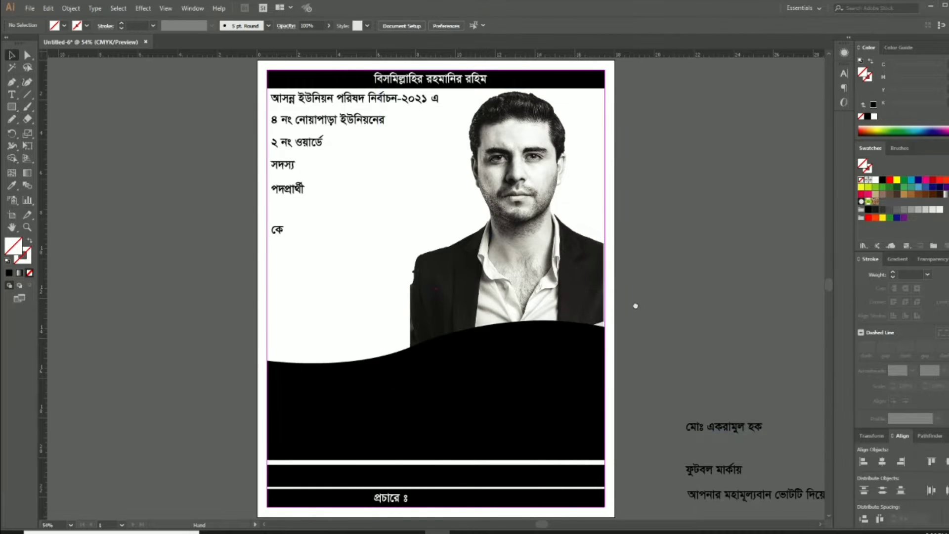
{"action": "left_click_drag", "start_coordinate": [636, 306], "coordinate": [689, 312]}
Move the five lower text lines down and nudge the top election line left
{"action": "key", "text": "Tab"}
{"action": "key", "text": "ctrl+1"}
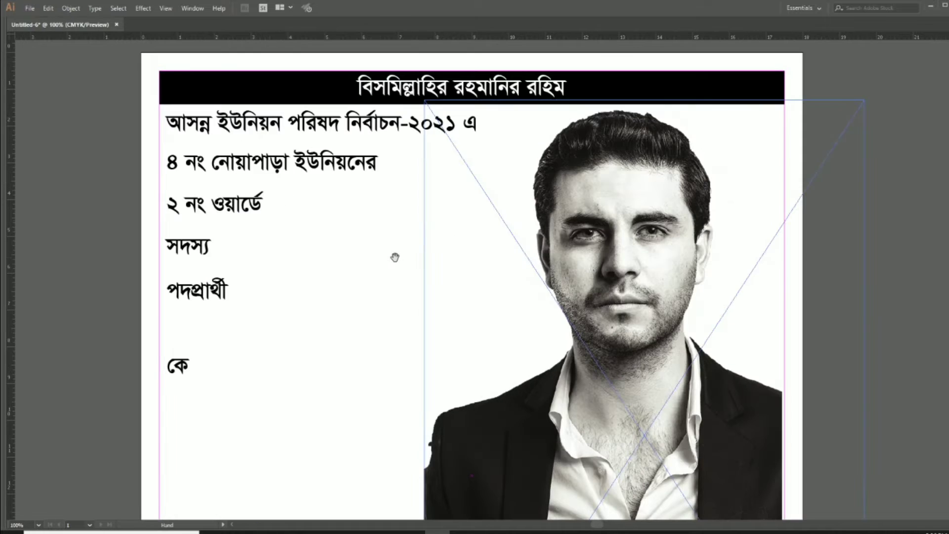
{"action": "key", "text": "a"}
{"action": "left_click_drag", "start_coordinate": [312, 232], "coordinate": [395, 259]}
{"action": "left_click_drag", "start_coordinate": [334, 424], "coordinate": [247, 190]}
{"action": "left_click_drag", "start_coordinate": [349, 188], "coordinate": [360, 269]}
{"action": "left_click", "coordinate": [397, 160]}
{"action": "key", "text": "Left"}
{"action": "key", "text": "Left"}
{"action": "key", "text": "Left"}
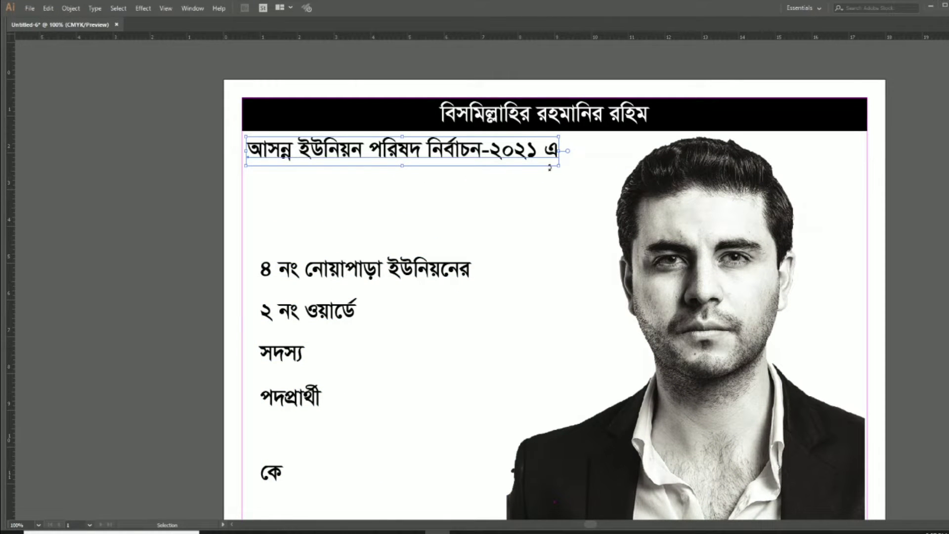
Split the heading into two centred lines under the black bar, tighten its leading, and enlarge it
{"action": "key", "text": "t"}
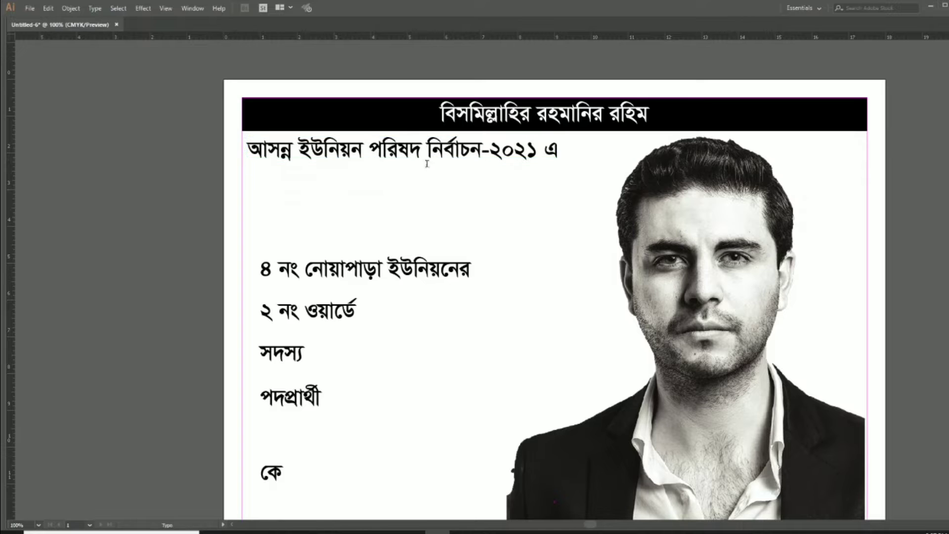
{"action": "key", "text": "Return"}
{"action": "key", "text": "Escape"}
{"action": "key", "text": "Tab"}
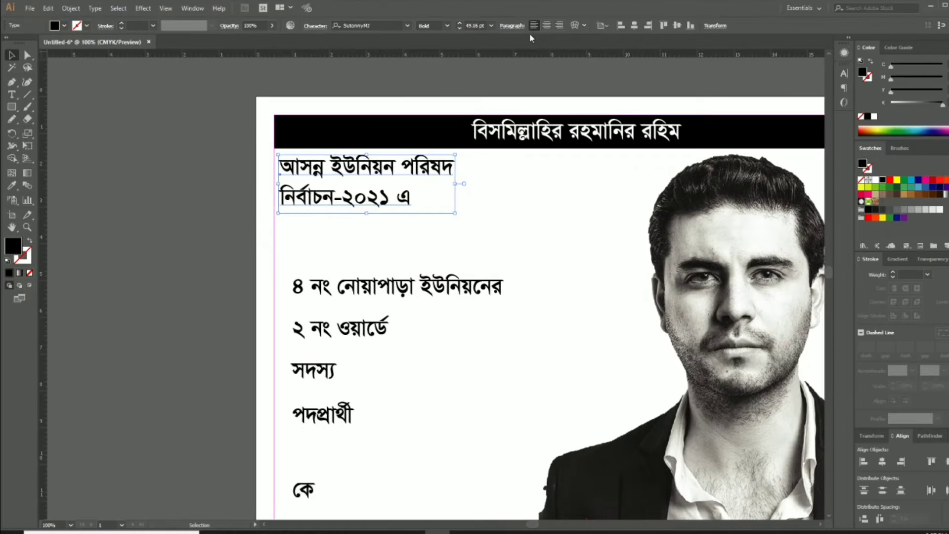
{"action": "key", "text": "ctrl+shift+c"}
{"action": "left_click_drag", "start_coordinate": [319, 203], "coordinate": [407, 206]}
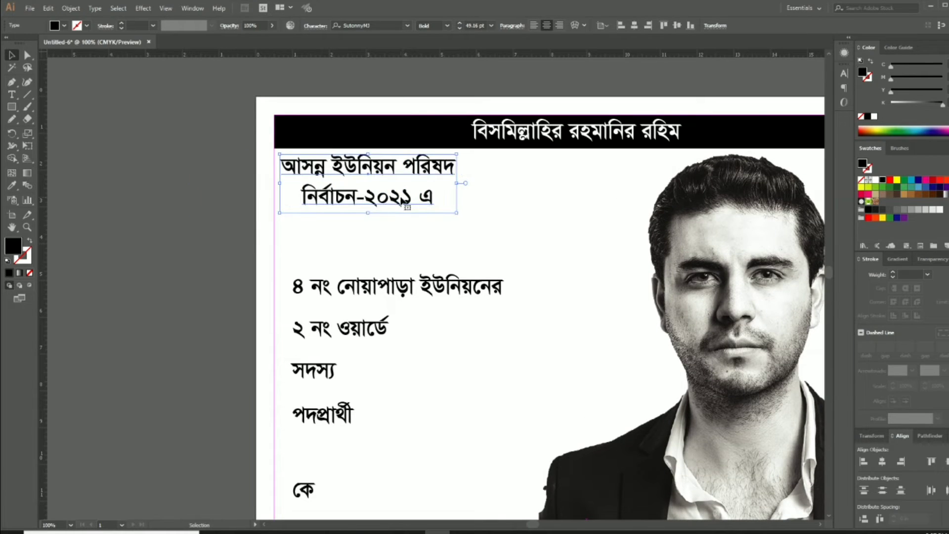
{"action": "key", "text": "Up"}
{"action": "key", "text": "Up"}
{"action": "key", "text": "Up"}
{"action": "key", "text": "Up"}
{"action": "key", "text": "Left"}
{"action": "key", "text": "Left"}
{"action": "key", "text": "Left"}
{"action": "key", "text": "alt+Up"}
{"action": "key", "text": "alt+Up"}
{"action": "key", "text": "alt+Up"}
{"action": "key", "text": "alt+Up"}
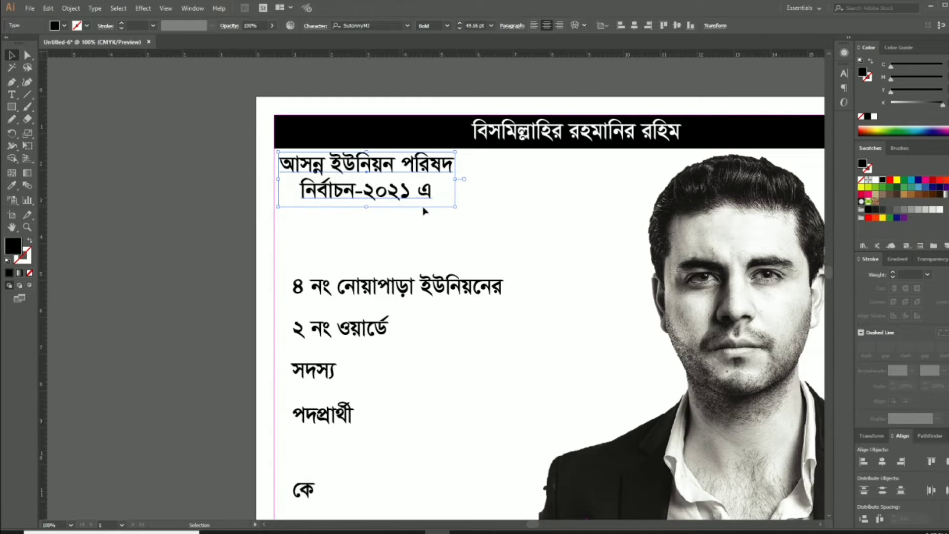
{"action": "left_click_drag", "start_coordinate": [455, 207], "coordinate": [539, 234]}
Move and enlarge the ৪ নং নোয়াপাড়া ইউনিয়নের and ২ নং ওয়ার্ডে lines beneath the heading
{"action": "left_click", "coordinate": [438, 297]}
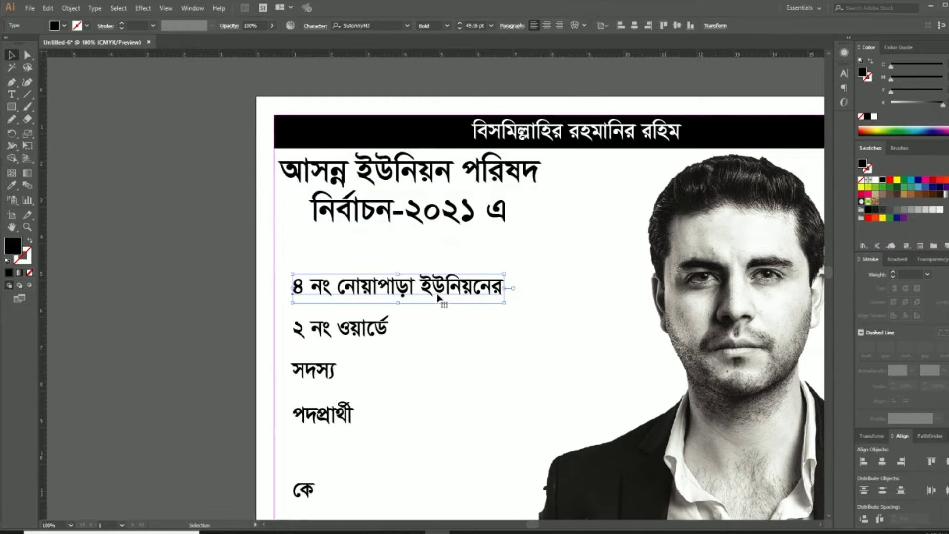
{"action": "left_click_drag", "start_coordinate": [438, 297], "coordinate": [420, 253]}
{"action": "left_click_drag", "start_coordinate": [487, 259], "coordinate": [629, 272]}
{"action": "left_click", "coordinate": [494, 318]}
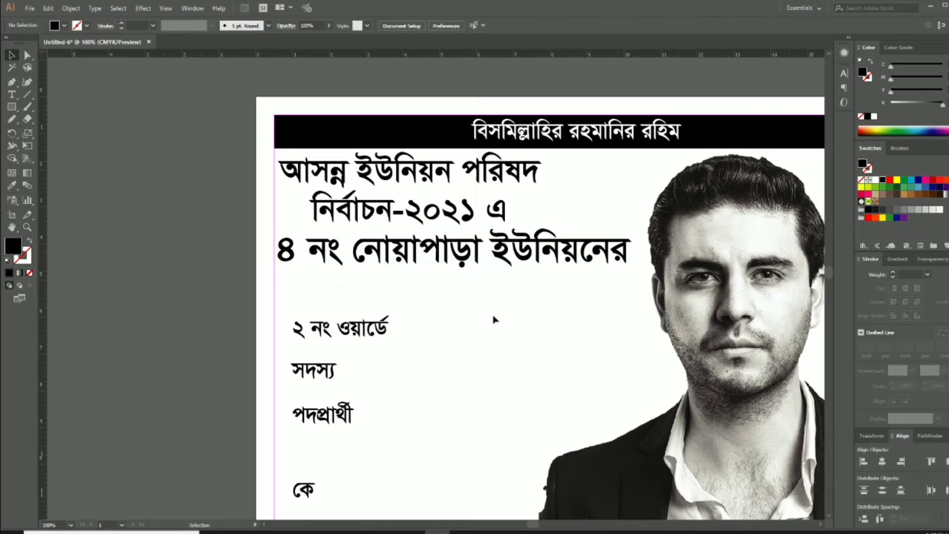
{"action": "left_click_drag", "start_coordinate": [495, 319], "coordinate": [472, 265]}
{"action": "left_click_drag", "start_coordinate": [363, 281], "coordinate": [524, 307]}
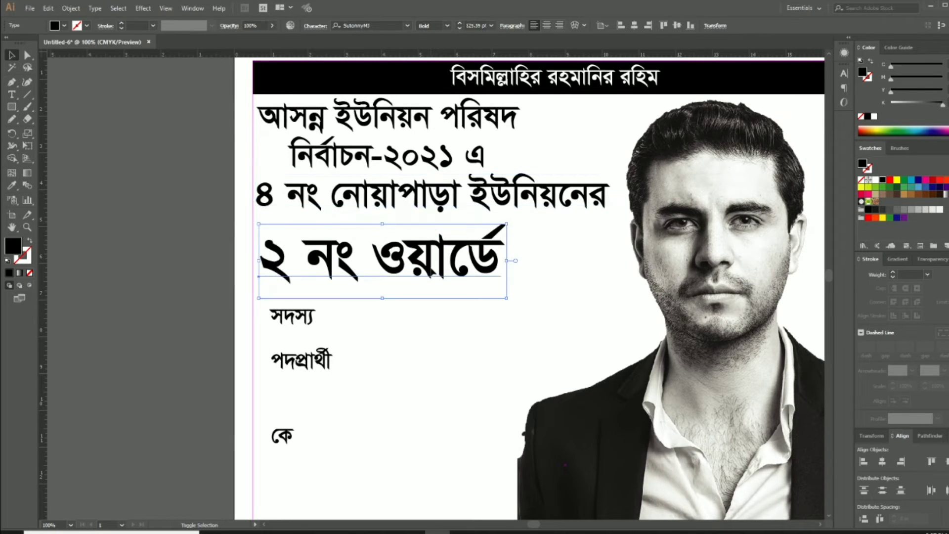
{"action": "key", "text": "shift+Up"}
{"action": "key", "text": "shift+Up"}
Horizontally centre-align all four title lines and nudge the block up and left
{"action": "left_click", "coordinate": [438, 197], "text": "shift"}
{"action": "left_click", "coordinate": [440, 162], "text": "shift"}
{"action": "left_click", "coordinate": [613, 25]}
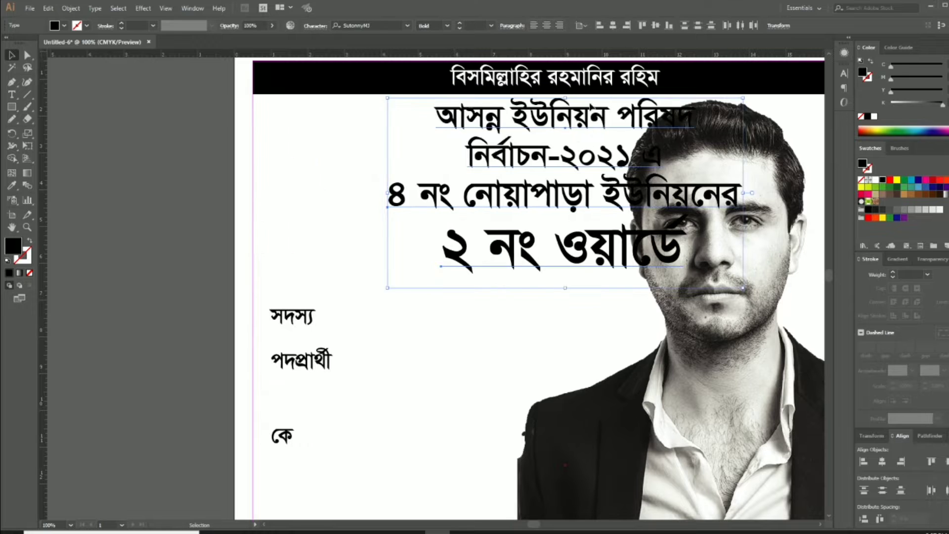
{"action": "left_click", "coordinate": [600, 25]}
{"action": "left_click", "coordinate": [497, 276]}
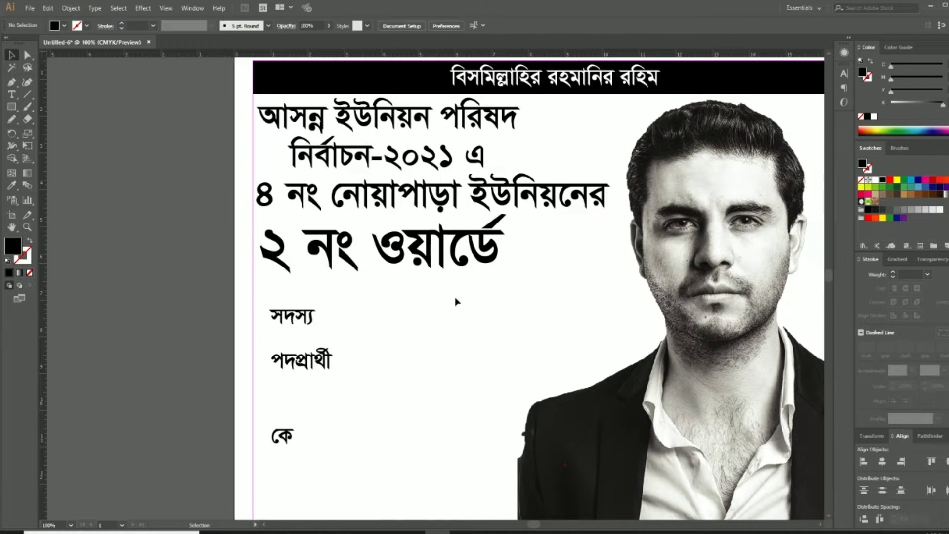
{"action": "left_click_drag", "start_coordinate": [456, 298], "coordinate": [515, 123]}
{"action": "left_click", "coordinate": [613, 26]}
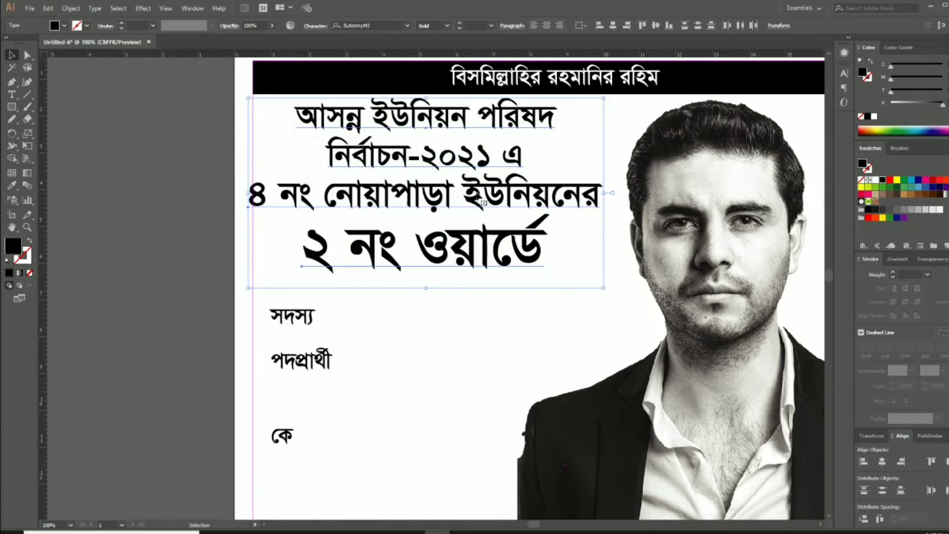
{"action": "key", "text": "Left"}
{"action": "key", "text": "Left"}
{"action": "key", "text": "Left"}
{"action": "key", "text": "Left"}
{"action": "key", "text": "Left"}
{"action": "key", "text": "Up"}
{"action": "key", "text": "Up"}
{"action": "key", "text": "Up"}
{"action": "key", "text": "Up"}
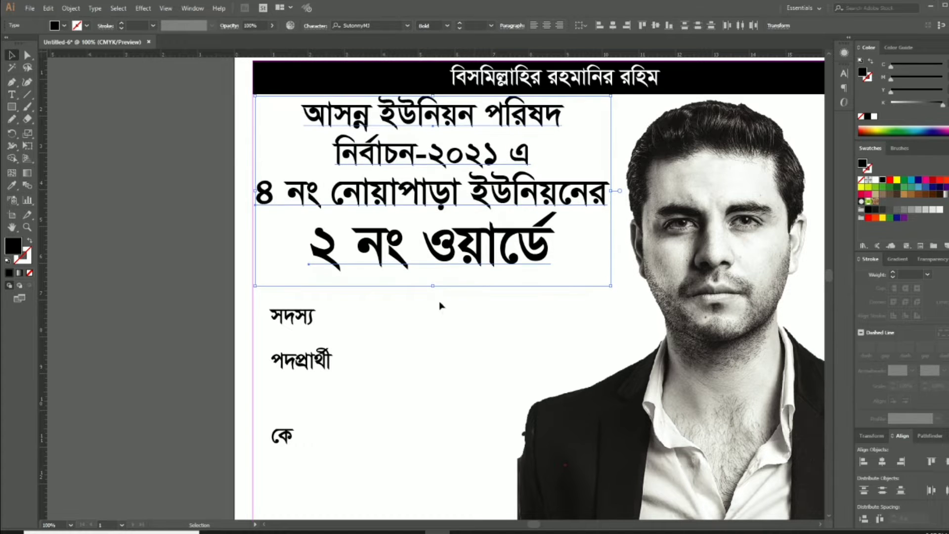
{"action": "left_click", "coordinate": [441, 304]}
Move the সদস্য, পদপ্রার্থী and কে lines further down the page
{"action": "left_click", "coordinate": [467, 197]}
{"action": "left_click", "coordinate": [486, 240]}
{"action": "left_click", "coordinate": [460, 302]}
{"action": "left_click_drag", "start_coordinate": [445, 318], "coordinate": [466, 192]}
{"action": "left_click_drag", "start_coordinate": [381, 349], "coordinate": [318, 193]}
{"action": "left_click_drag", "start_coordinate": [315, 193], "coordinate": [316, 306]}
{"action": "left_click", "coordinate": [431, 224]}
{"action": "left_click_drag", "start_coordinate": [438, 214], "coordinate": [411, 358]}
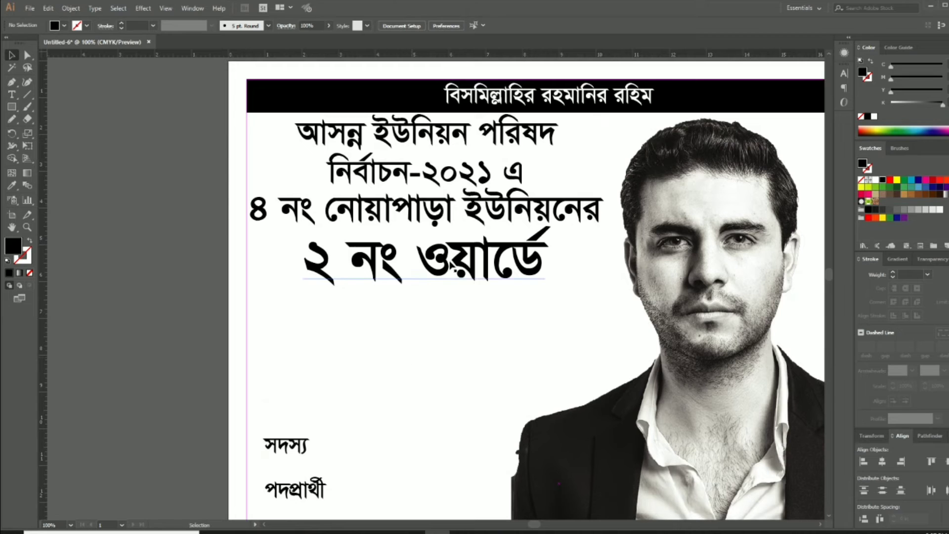
{"action": "left_click", "coordinate": [447, 260]}
Shrink the ward line slightly and draw a black rectangle below it with rounded right corners
{"action": "left_click_drag", "start_coordinate": [551, 300], "coordinate": [538, 307]}
{"action": "left_click", "coordinate": [457, 305]}
{"action": "scroll", "coordinate": [423, 265], "scroll_direction": "down", "scroll_amount": 3}
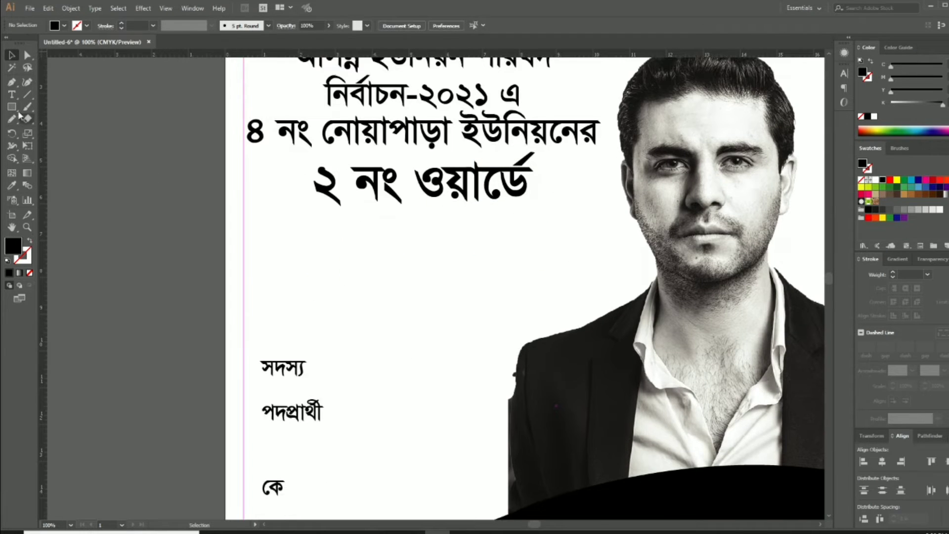
{"action": "left_click_drag", "start_coordinate": [244, 211], "coordinate": [544, 260]}
{"action": "left_click", "coordinate": [27, 55]}
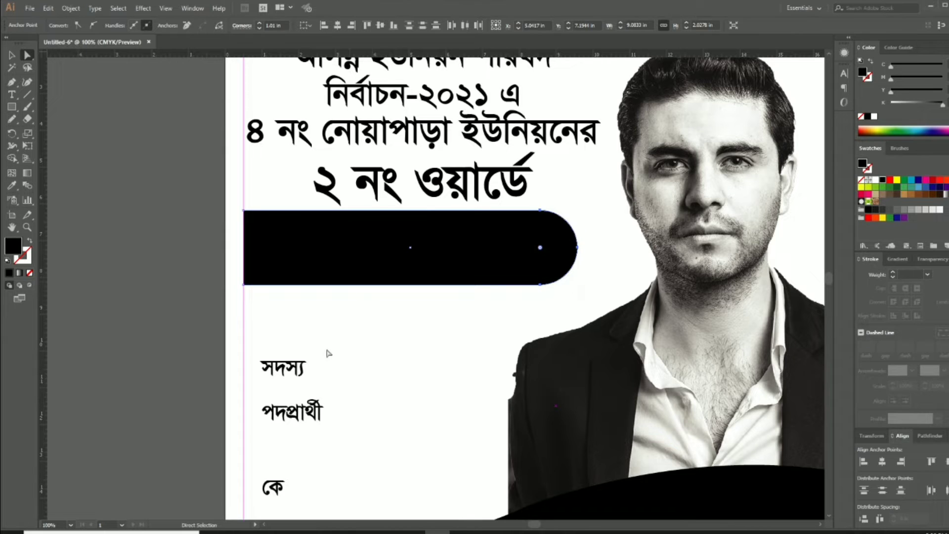
{"action": "left_click", "coordinate": [12, 58]}
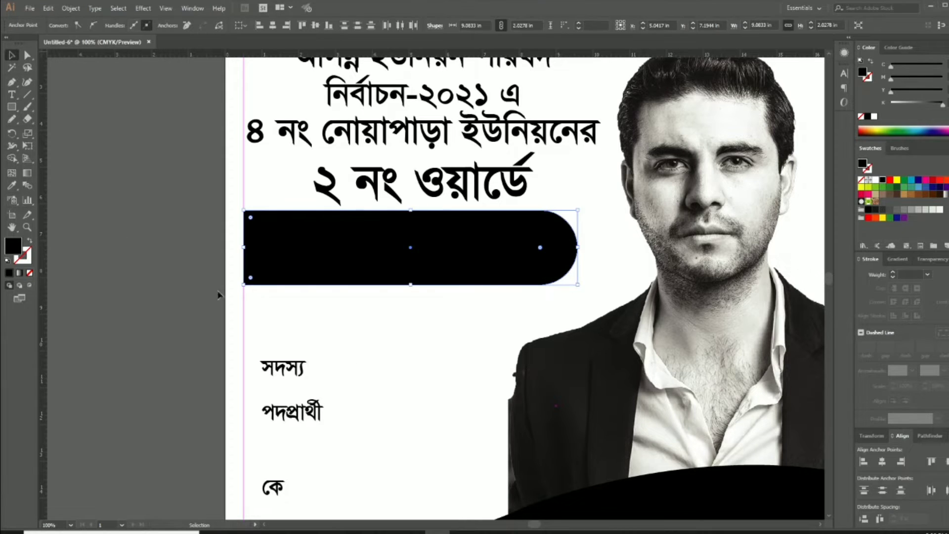
{"action": "left_click", "coordinate": [369, 327]}
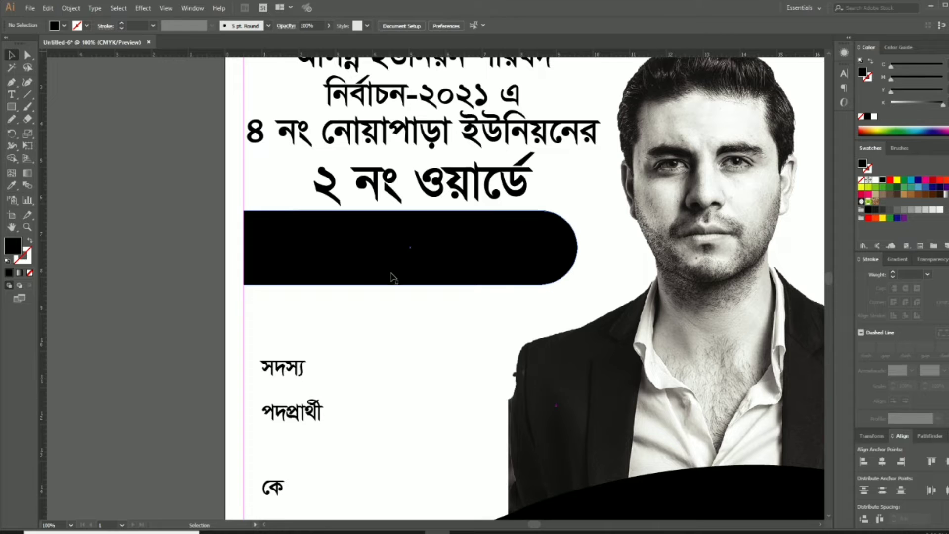
Move the black banner to the left page edge, make it taller, and nudge it up
{"action": "left_click", "coordinate": [499, 272]}
{"action": "left_click_drag", "start_coordinate": [517, 269], "coordinate": [499, 269]}
{"action": "left_click_drag", "start_coordinate": [392, 286], "coordinate": [391, 298]}
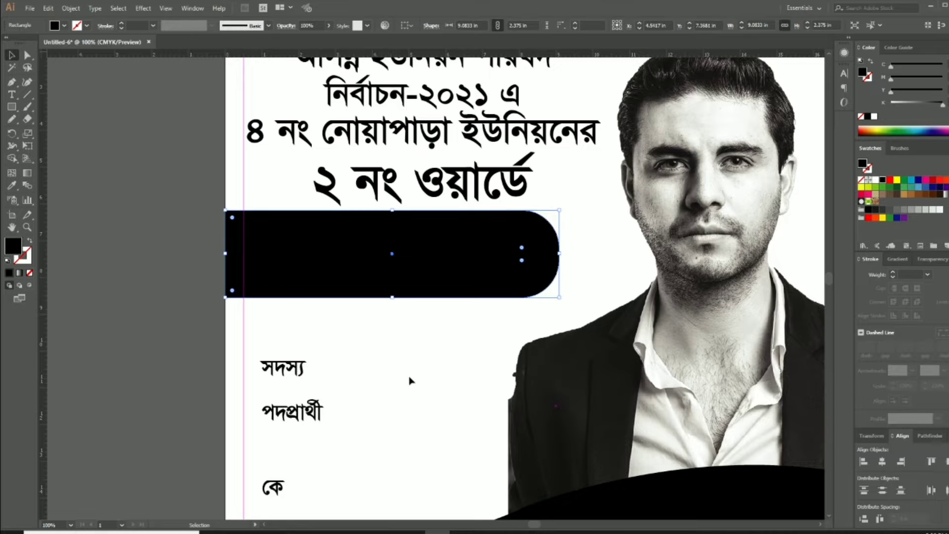
{"action": "left_click", "coordinate": [412, 380]}
{"action": "mouse_move", "coordinate": [416, 382]}
{"action": "left_mouse_down"}
{"action": "mouse_move", "coordinate": [423, 307]}
{"action": "mouse_move", "coordinate": [423, 372]}
{"action": "left_mouse_up"}
{"action": "left_click", "coordinate": [418, 255]}
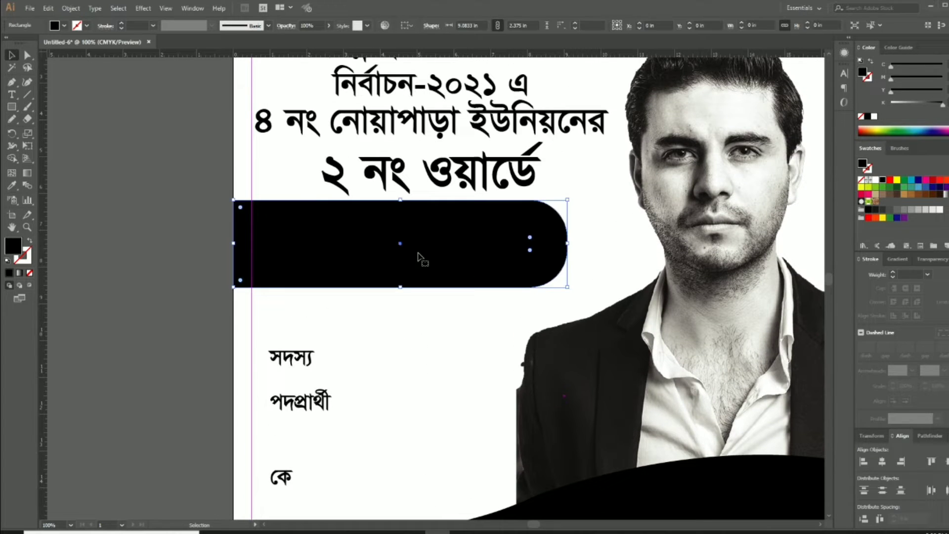
{"action": "key", "text": "Up"}
{"action": "key", "text": "Up"}
{"action": "key", "text": "Up"}
{"action": "key", "text": "Up"}
{"action": "left_click", "coordinate": [391, 338]}
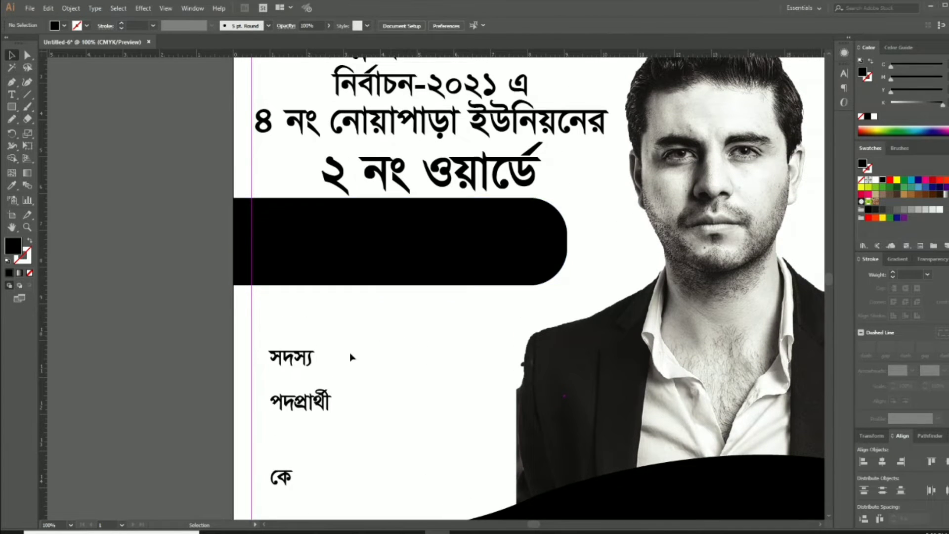
Place সদস্য on the black banner in white, bring it to front, and enlarge it to fill
{"action": "left_click_drag", "start_coordinate": [297, 369], "coordinate": [361, 260]}
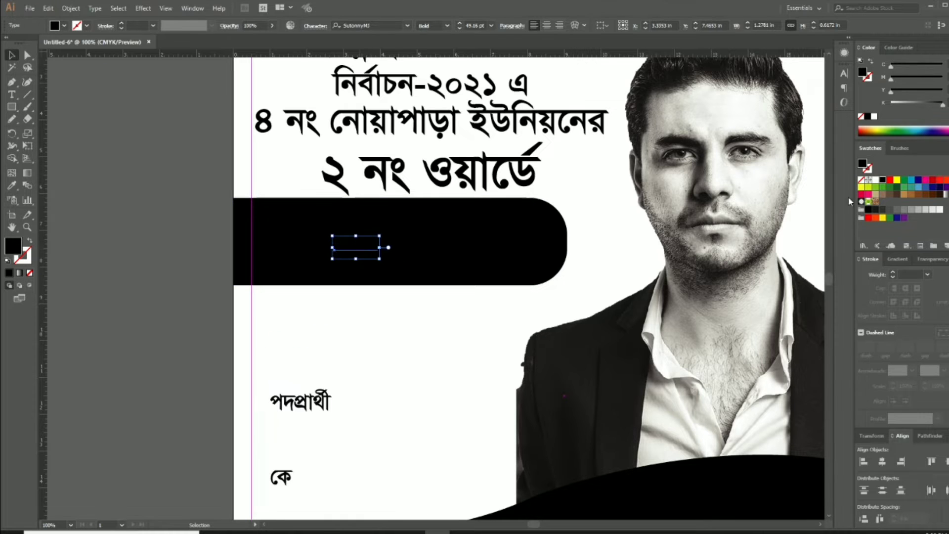
{"action": "left_click", "coordinate": [875, 180]}
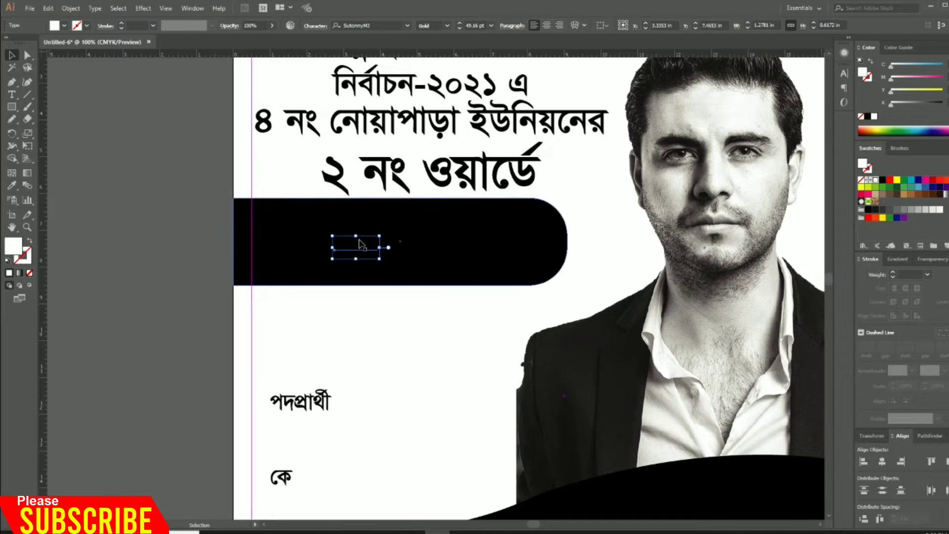
{"action": "key", "text": "ctrl+shift+]"}
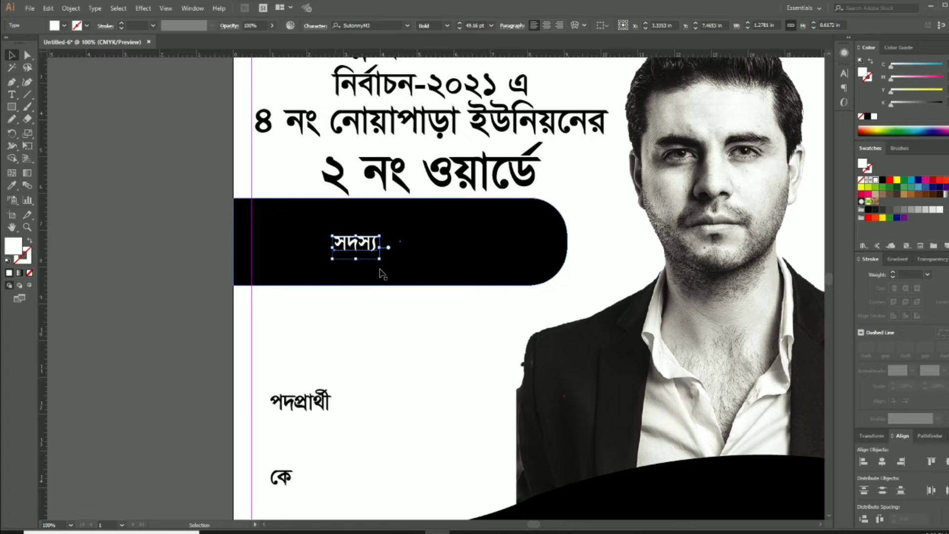
{"action": "left_click_drag", "start_coordinate": [380, 260], "coordinate": [507, 319]}
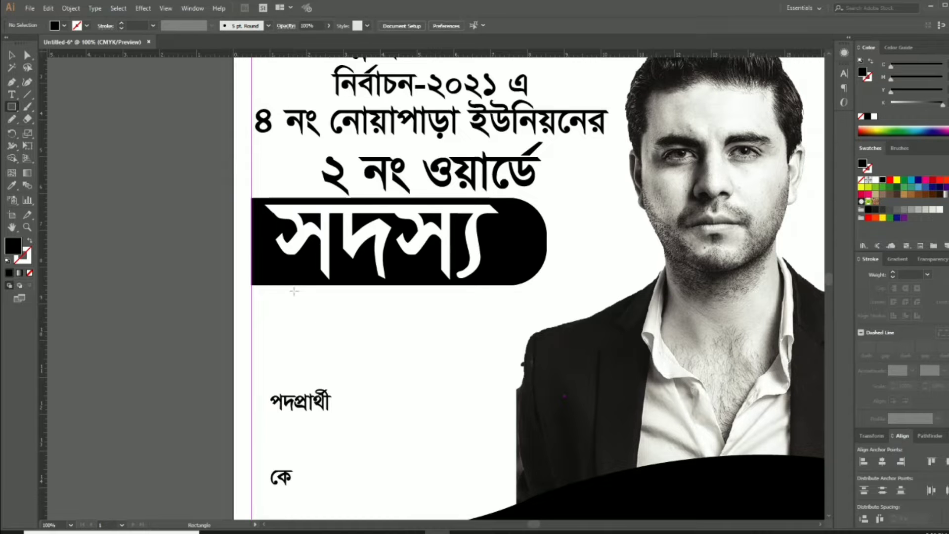
{"action": "left_click_drag", "start_coordinate": [294, 291], "coordinate": [514, 341]}
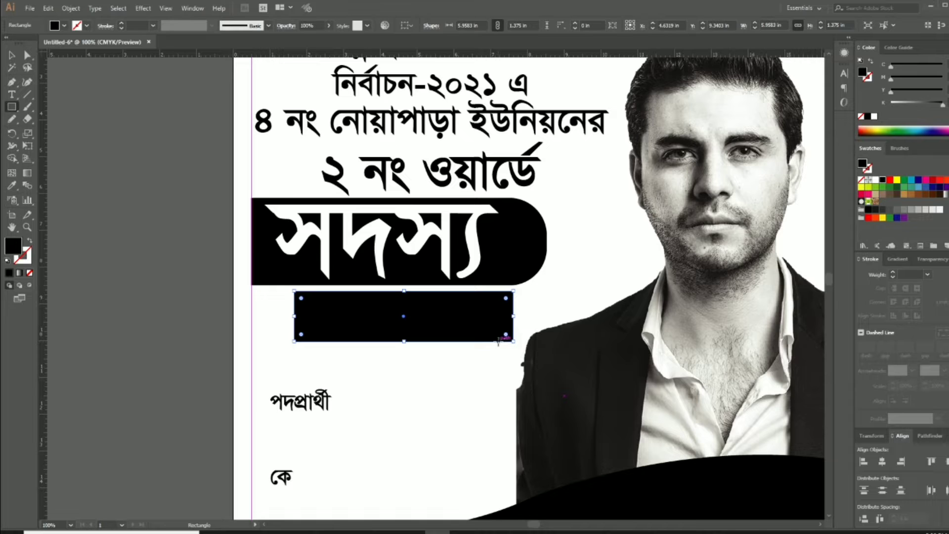
Fully round the left corners of the black box with the Direct Selection corner widget
{"action": "key", "text": "v"}
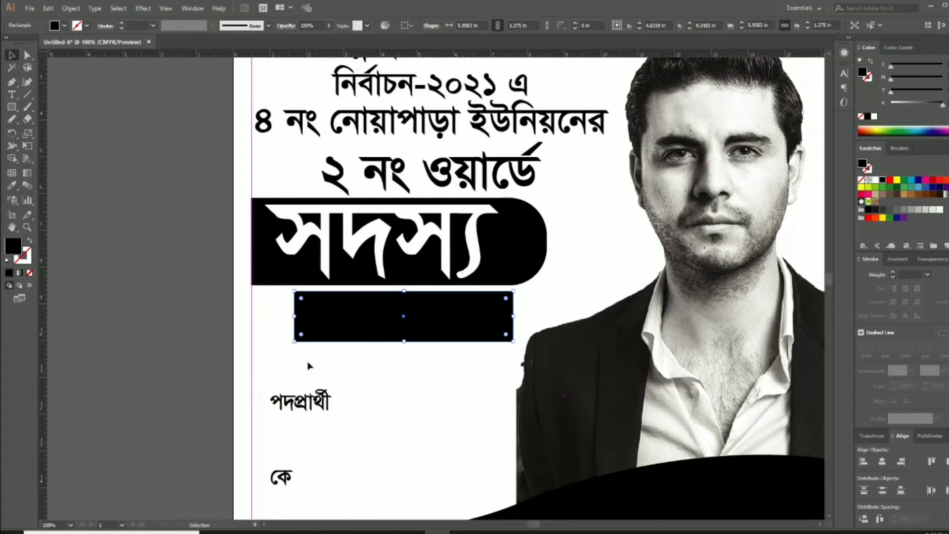
{"action": "key", "text": "a"}
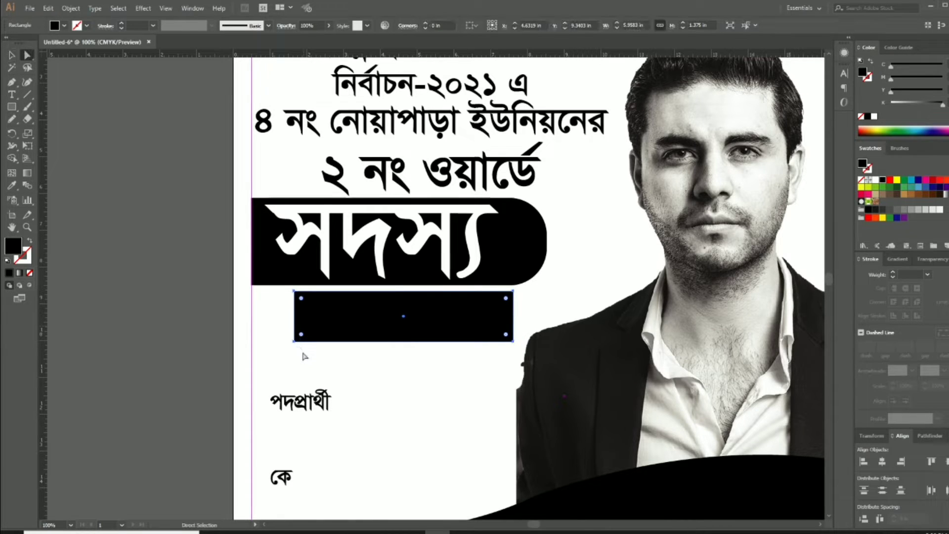
{"action": "left_click_drag", "start_coordinate": [284, 291], "coordinate": [283, 287]}
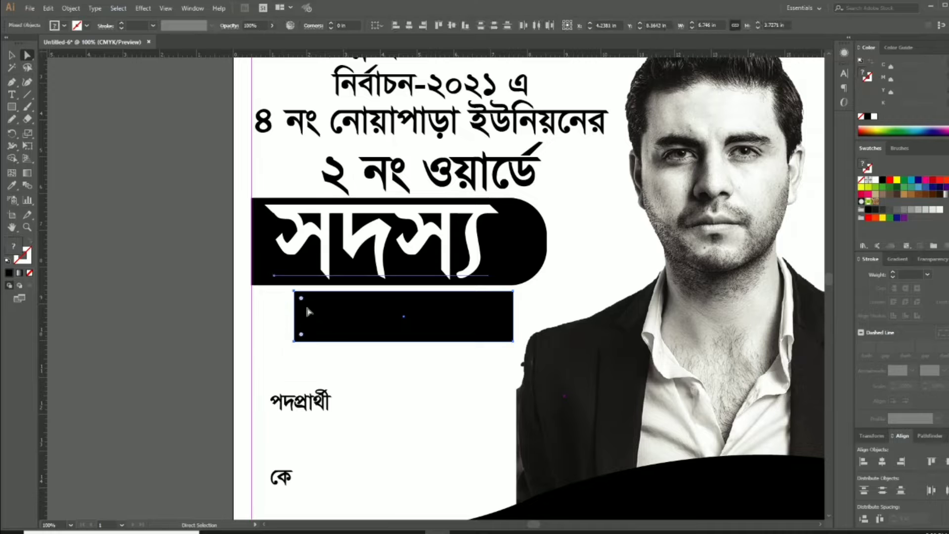
{"action": "key", "text": "v"}
{"action": "left_click", "coordinate": [349, 380]}
{"action": "left_click", "coordinate": [400, 251]}
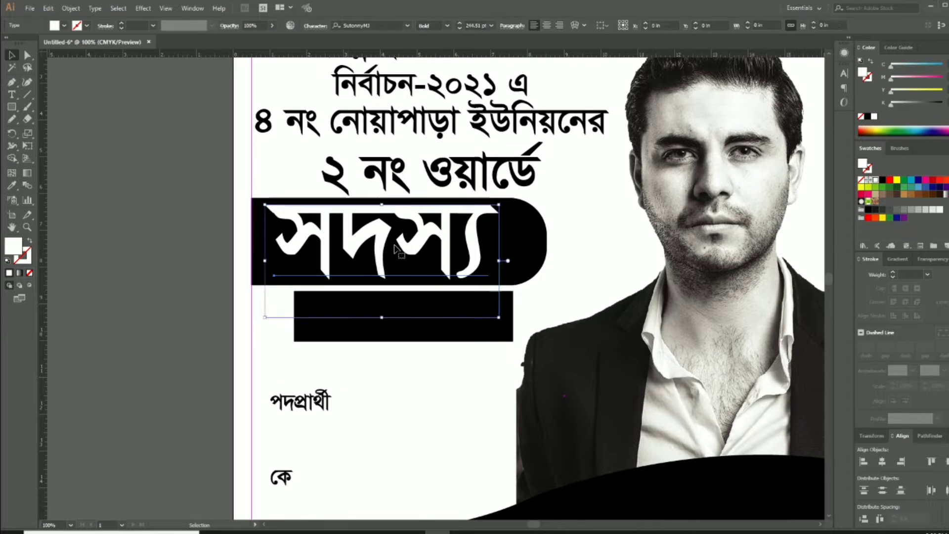
{"action": "key", "text": "ctrl+2"}
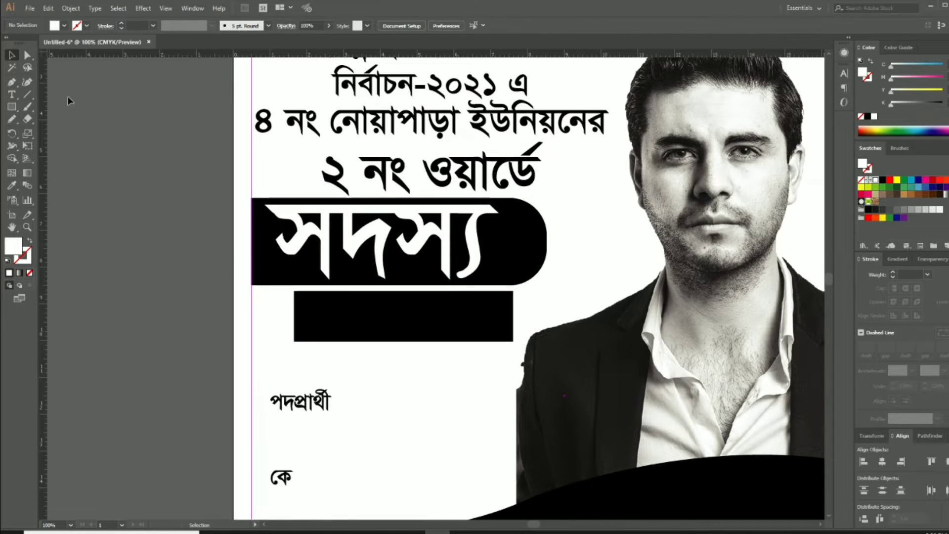
{"action": "left_click", "coordinate": [28, 56]}
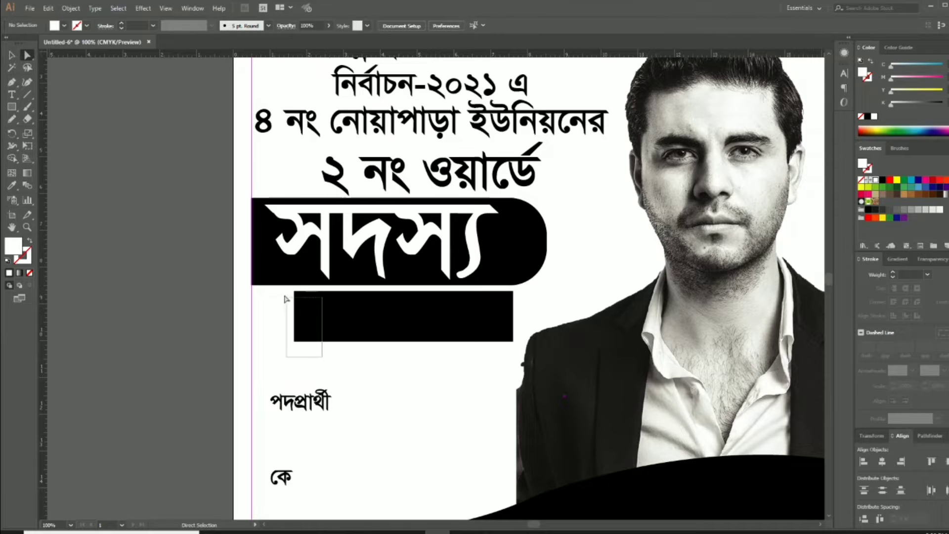
{"action": "left_click_drag", "start_coordinate": [279, 291], "coordinate": [279, 292]}
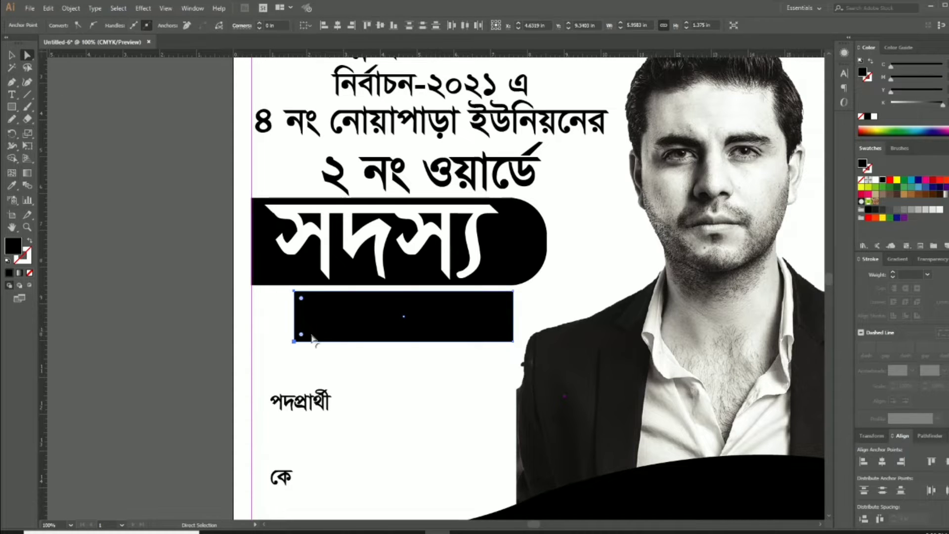
{"action": "left_click_drag", "start_coordinate": [312, 337], "coordinate": [451, 341]}
{"action": "key", "text": "v"}
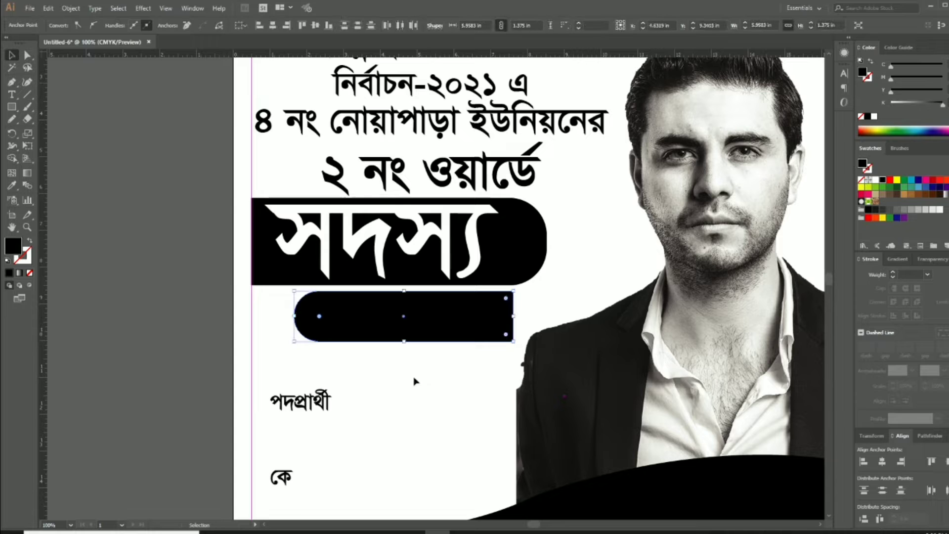
Nudge the rounded bar up snugly under the সদস্য banner and zoom in on both bars
{"action": "left_click", "coordinate": [182, 227]}
{"action": "left_click_drag", "start_coordinate": [453, 327], "coordinate": [452, 326]}
{"action": "key", "text": "Up"}
{"action": "key", "text": "Up"}
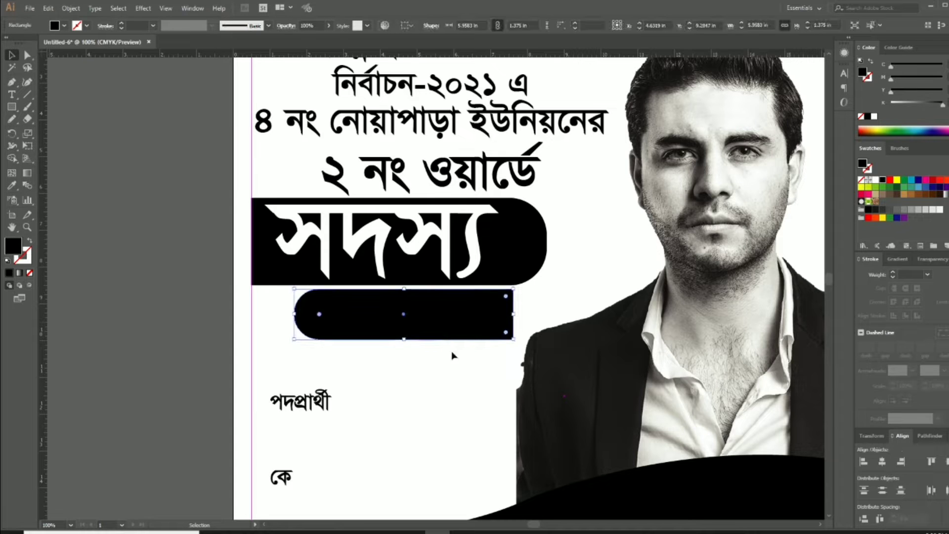
{"action": "left_click", "coordinate": [452, 378]}
{"action": "left_click_drag", "start_coordinate": [473, 373], "coordinate": [447, 382]}
{"action": "left_click", "coordinate": [432, 343], "text": "ctrl"}
{"action": "left_click_drag", "start_coordinate": [446, 319], "coordinate": [390, 375]}
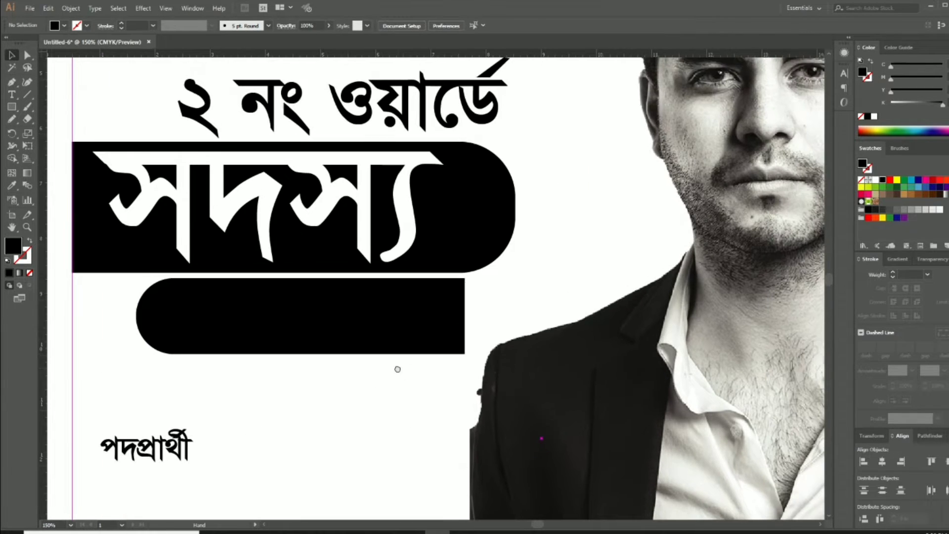
{"action": "left_click", "coordinate": [452, 317]}
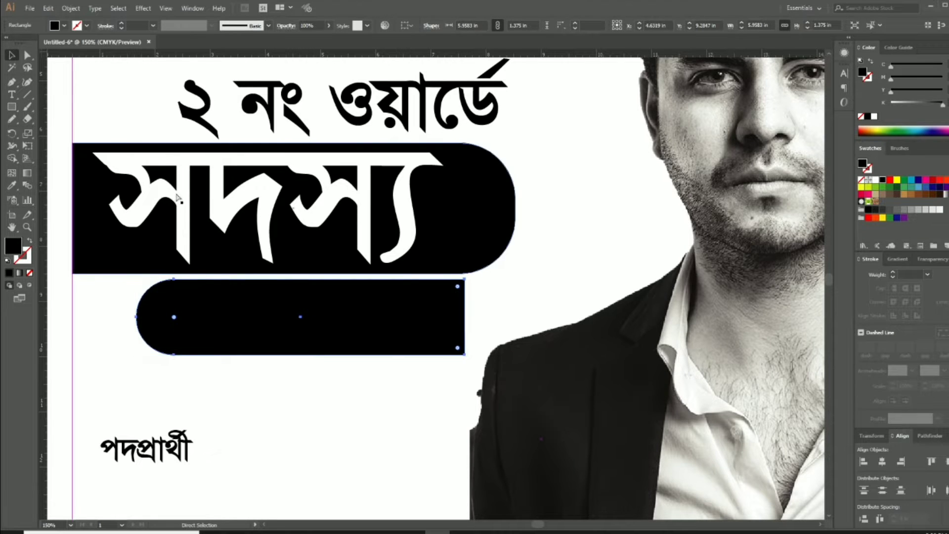
{"action": "key", "text": "ctrl+2"}
Draw a curved Pen path from the lower bar's corner up to the banner's end and back around
{"action": "key", "text": "p"}
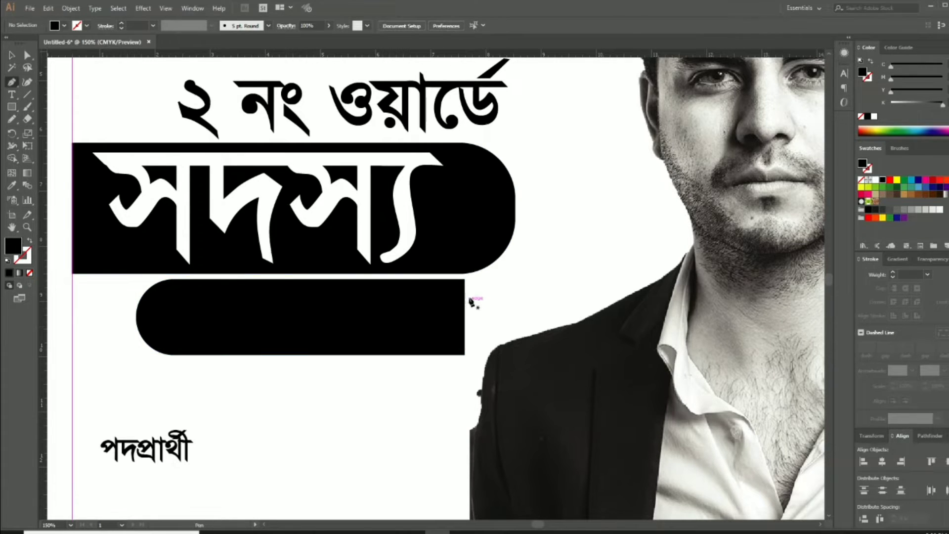
{"action": "left_click_drag", "start_coordinate": [464, 279], "coordinate": [546, 175]}
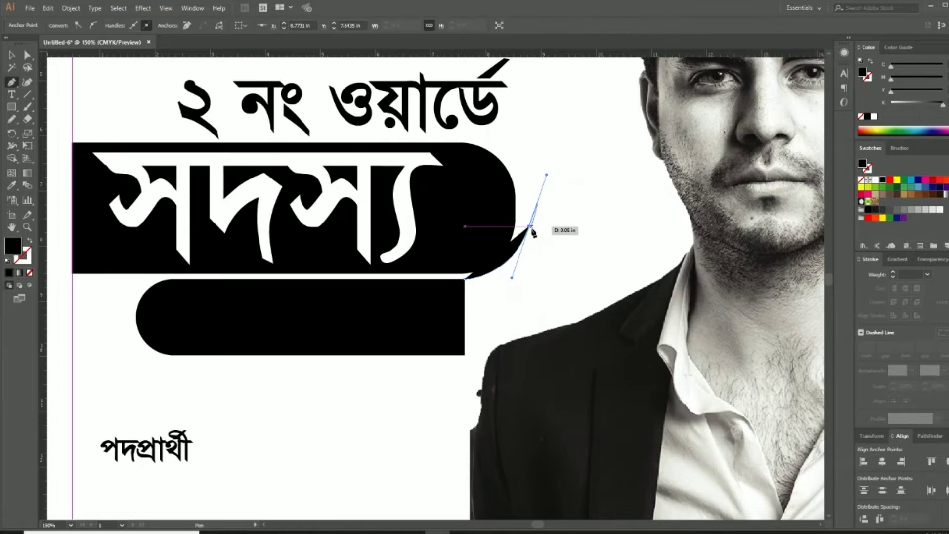
{"action": "key", "text": "ctrl+z"}
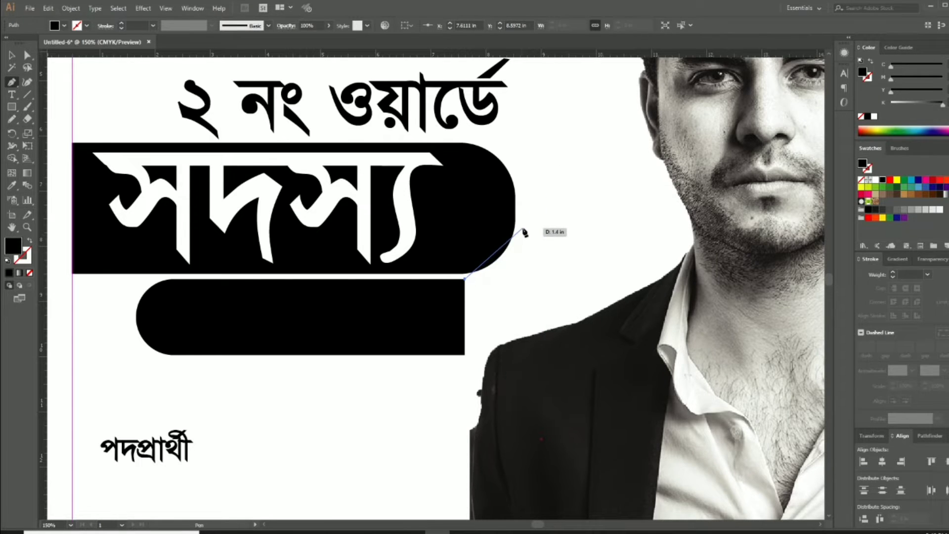
{"action": "left_click_drag", "start_coordinate": [523, 228], "coordinate": [533, 176]}
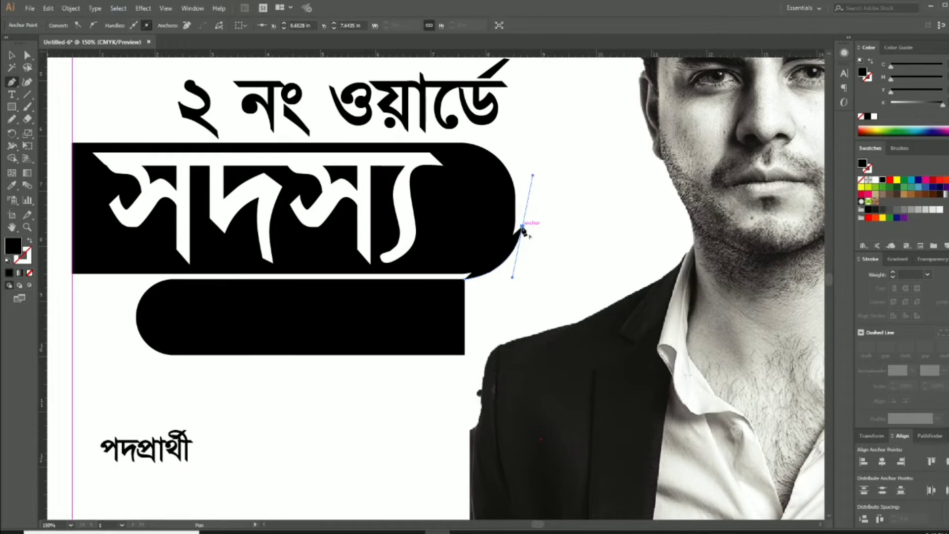
{"action": "left_click", "coordinate": [523, 227]}
{"action": "left_click_drag", "start_coordinate": [495, 342], "coordinate": [419, 365]}
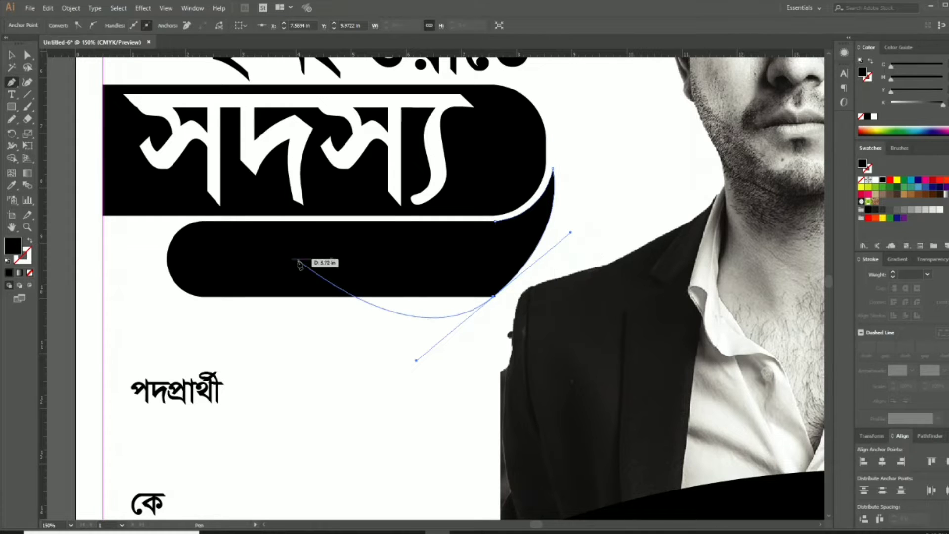
Adjust the swoosh's curve bend and move পদপ্রার্থী onto the lower black bar
{"action": "left_click", "coordinate": [28, 55]}
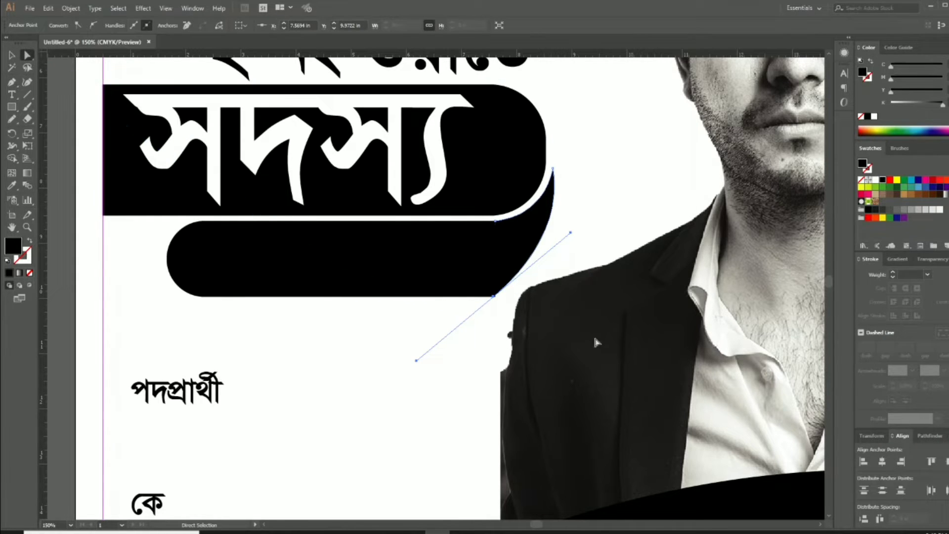
{"action": "left_click_drag", "start_coordinate": [571, 235], "coordinate": [577, 266]}
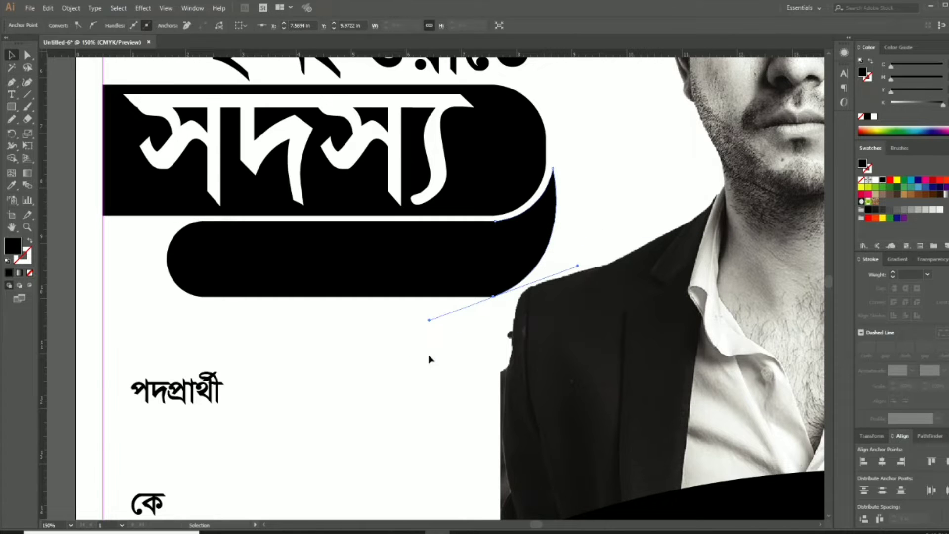
{"action": "left_click", "coordinate": [430, 360]}
{"action": "left_click_drag", "start_coordinate": [211, 392], "coordinate": [372, 272]}
Make পদপ্রার্থী white and scale it to about 85 pt to fill the lower black bar
{"action": "left_click", "coordinate": [875, 181]}
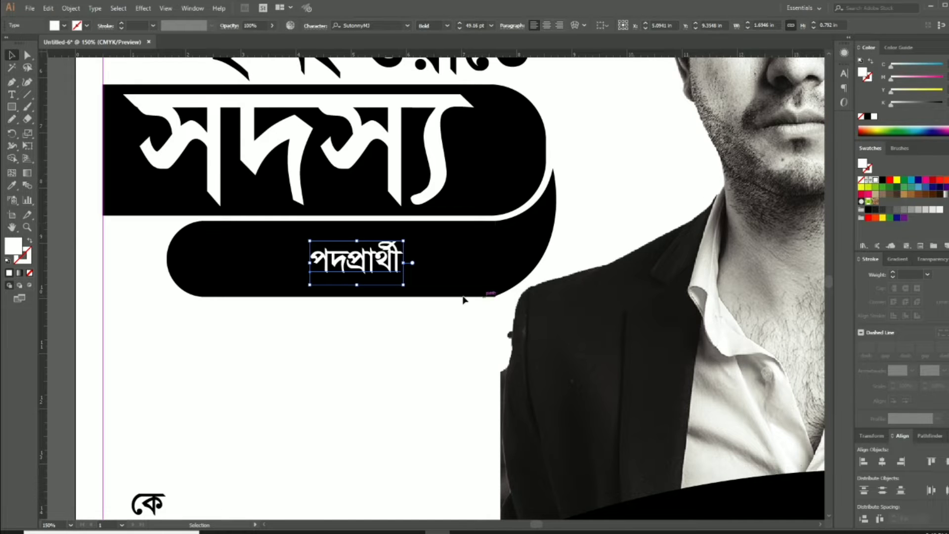
{"action": "left_click_drag", "start_coordinate": [403, 288], "coordinate": [489, 263]}
{"action": "left_click", "coordinate": [409, 346]}
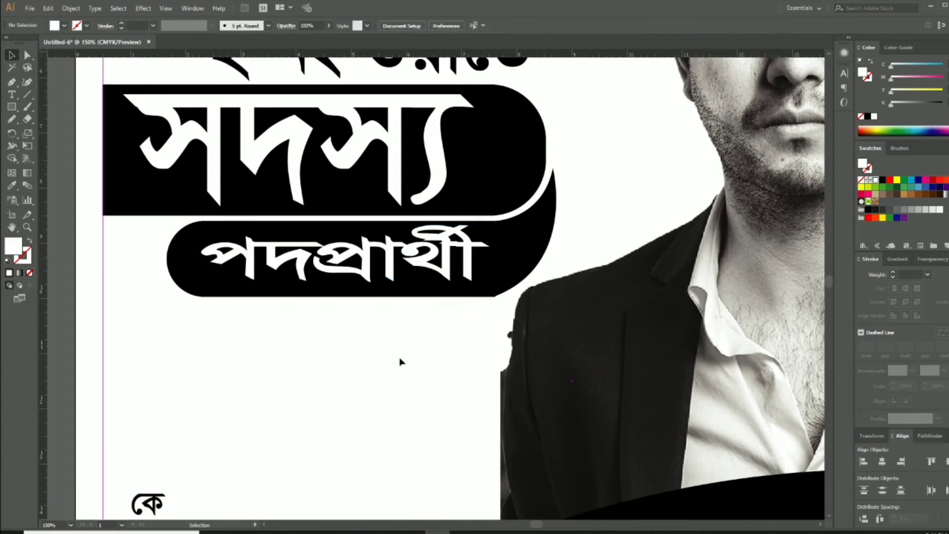
{"action": "key", "text": "ctrl+0"}
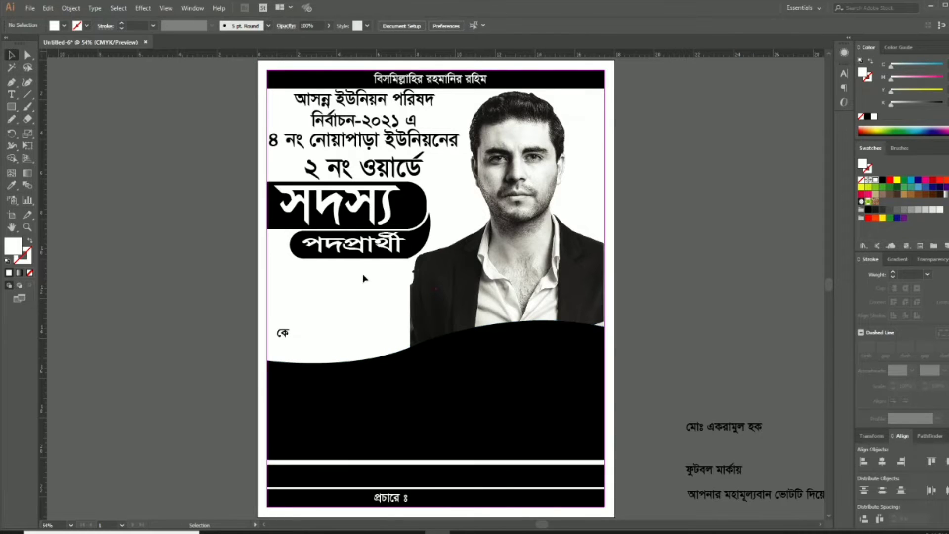
Move the small কে label off the poster onto the pasteboard at the right
{"action": "left_click", "coordinate": [346, 259]}
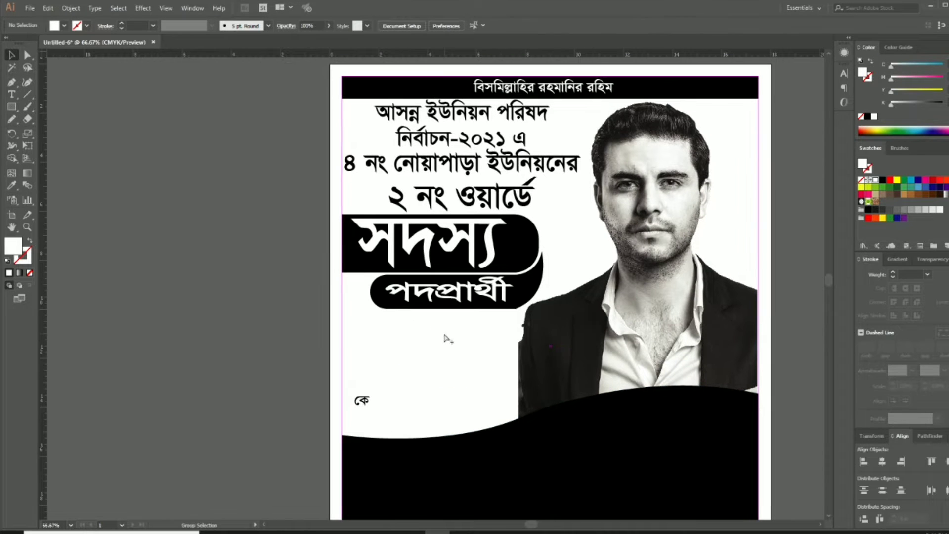
{"action": "left_click", "coordinate": [445, 338]}
{"action": "left_click", "coordinate": [674, 300], "text": "ctrl"}
{"action": "left_click", "coordinate": [481, 324], "text": "ctrl"}
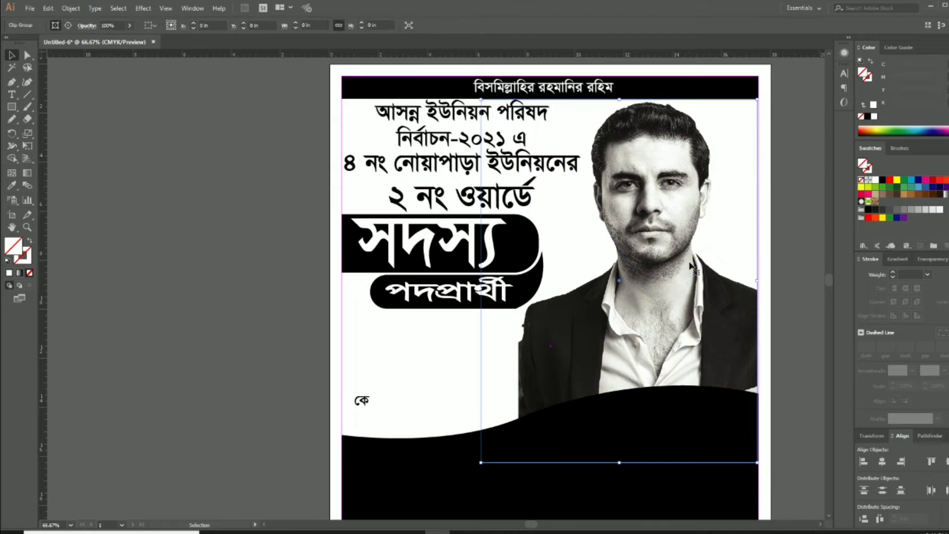
{"action": "left_click", "coordinate": [467, 328], "text": "ctrl"}
{"action": "key", "text": "ctrl+minus"}
{"action": "left_click", "coordinate": [339, 289]}
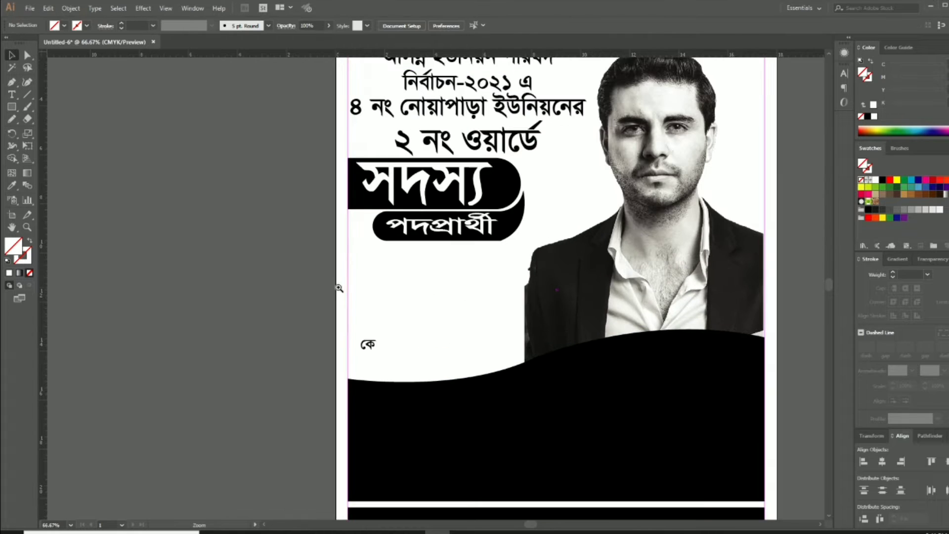
{"action": "left_click_drag", "start_coordinate": [460, 324], "coordinate": [430, 300]}
{"action": "left_click", "coordinate": [338, 323]}
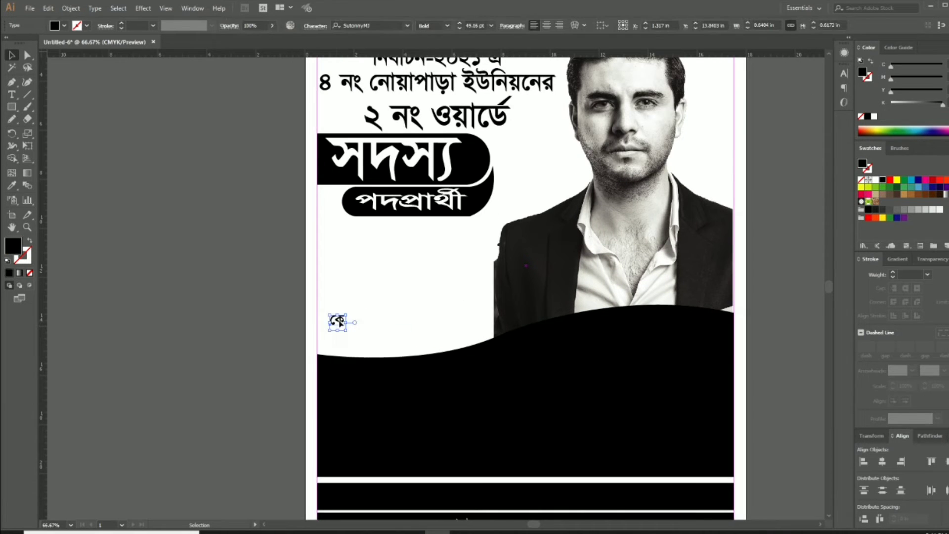
{"action": "left_click_drag", "start_coordinate": [340, 324], "coordinate": [773, 347]}
{"action": "left_click", "coordinate": [771, 409]}
Drag Football.png from File Explorer into the Illustrator document
{"action": "left_click_drag", "start_coordinate": [526, 300], "coordinate": [459, 210]}
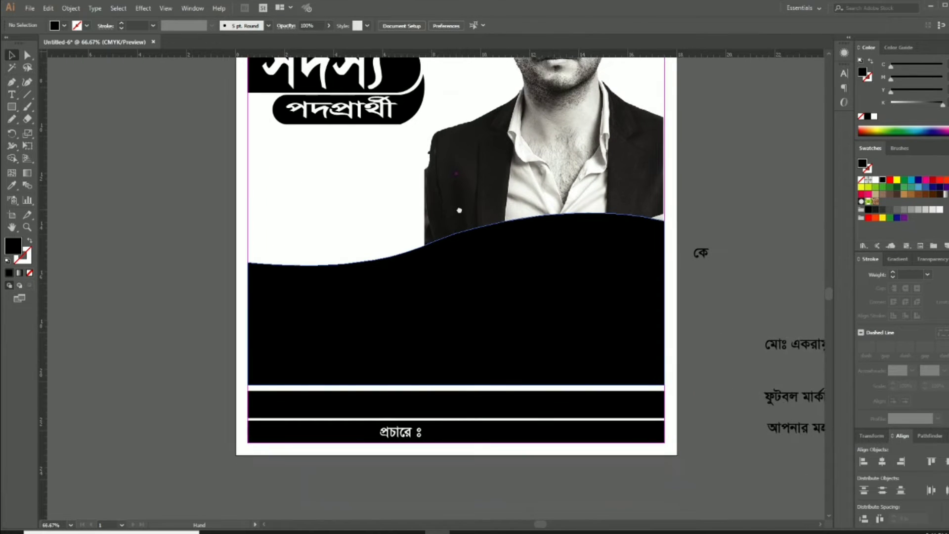
{"action": "left_click_drag", "start_coordinate": [377, 266], "coordinate": [559, 334]}
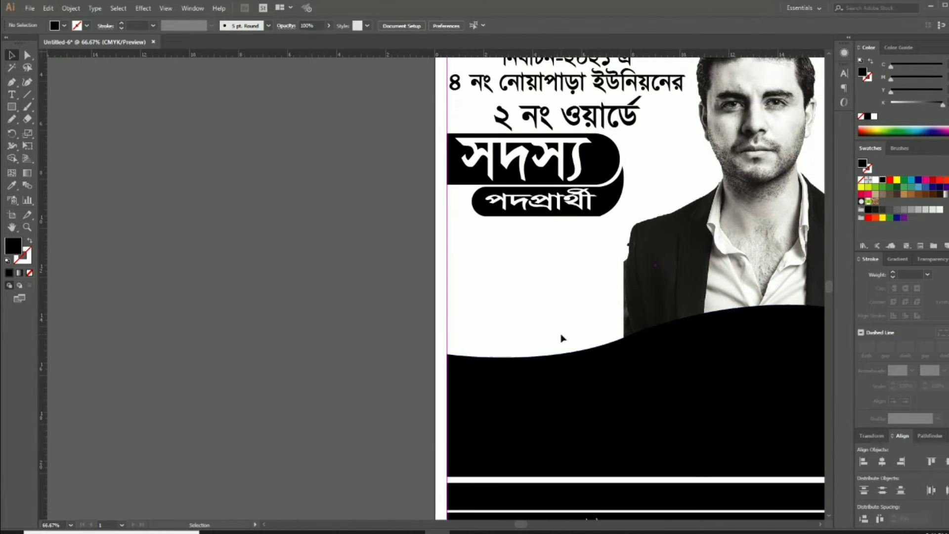
{"action": "left_click", "coordinate": [262, 532]}
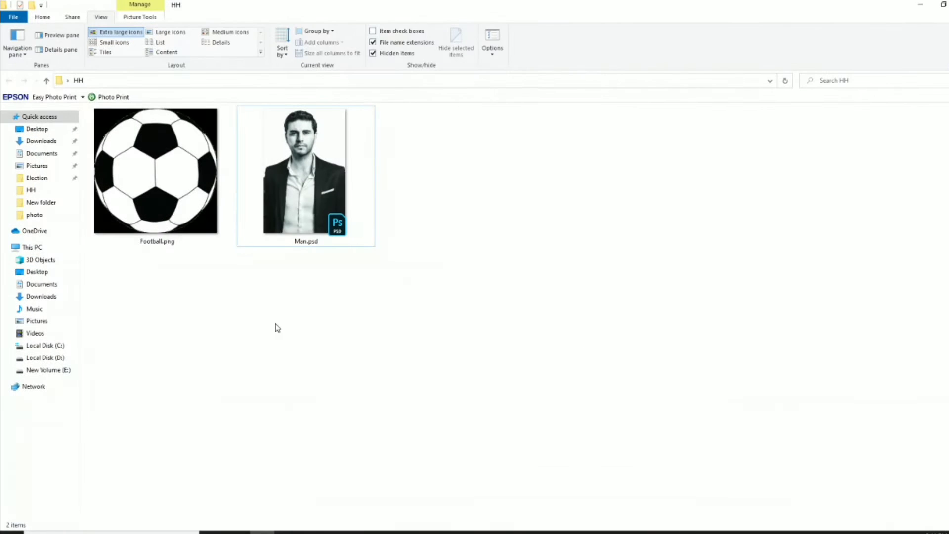
{"action": "left_click_drag", "start_coordinate": [169, 203], "coordinate": [329, 344]}
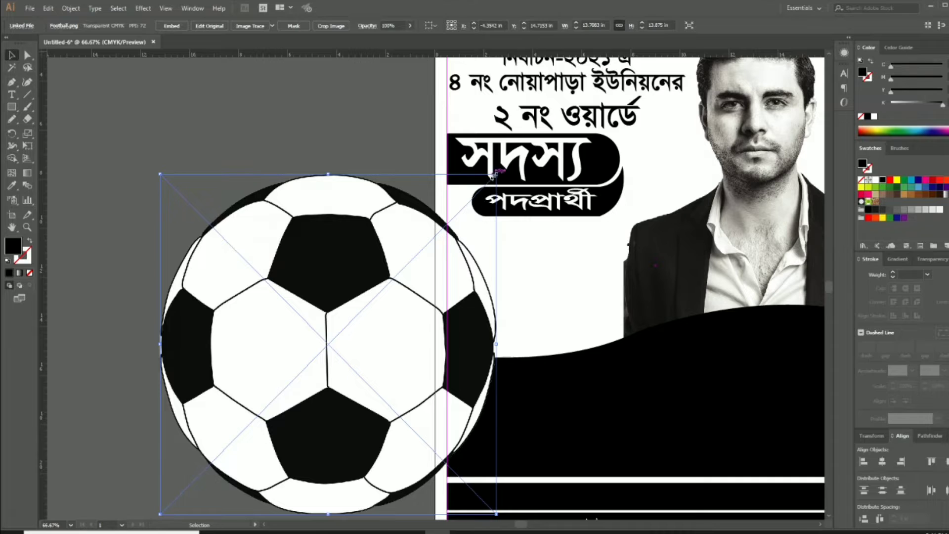
Shrink Football.png, move it beside the poster, embed it, and Alt-drag a copy below
{"action": "left_click_drag", "start_coordinate": [494, 174], "coordinate": [385, 287]}
{"action": "left_click_drag", "start_coordinate": [372, 334], "coordinate": [371, 231]}
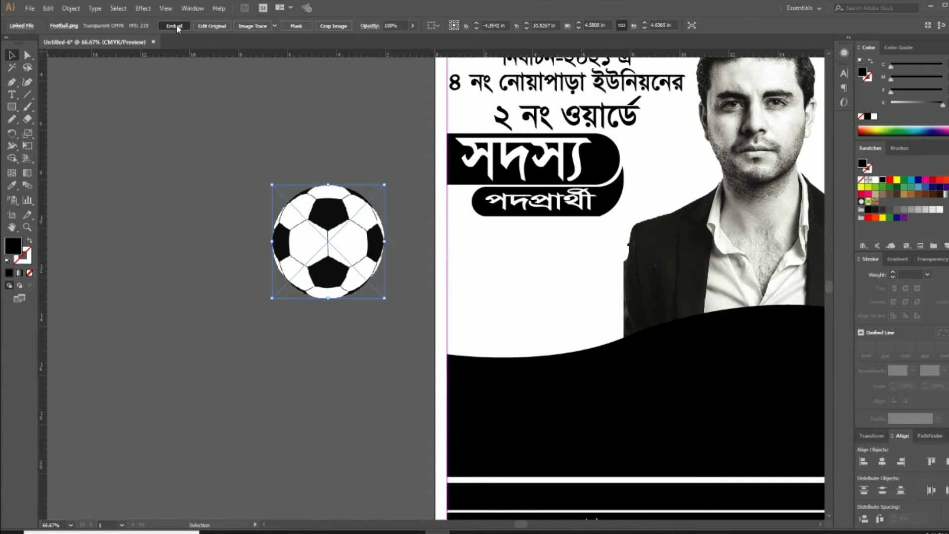
{"action": "left_click", "coordinate": [175, 26]}
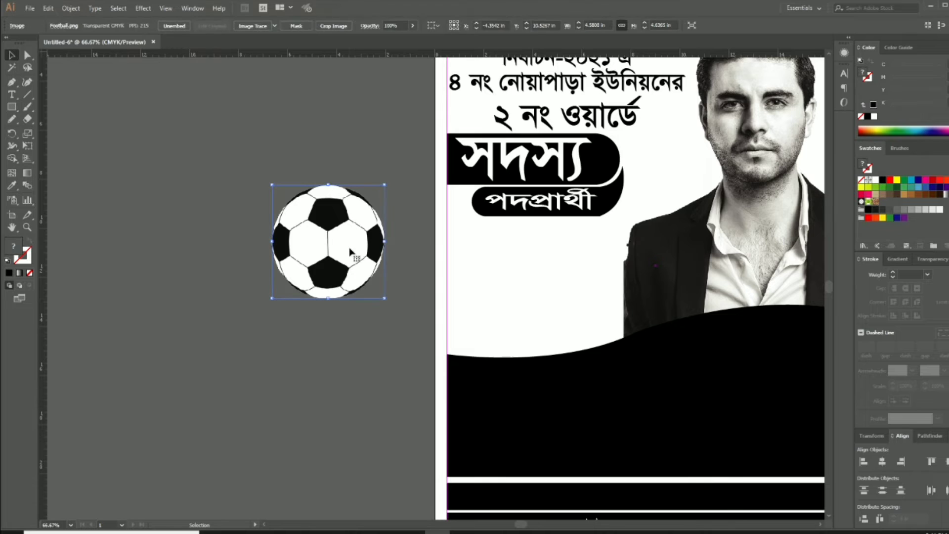
{"action": "left_click_drag", "start_coordinate": [350, 252], "coordinate": [297, 401]}
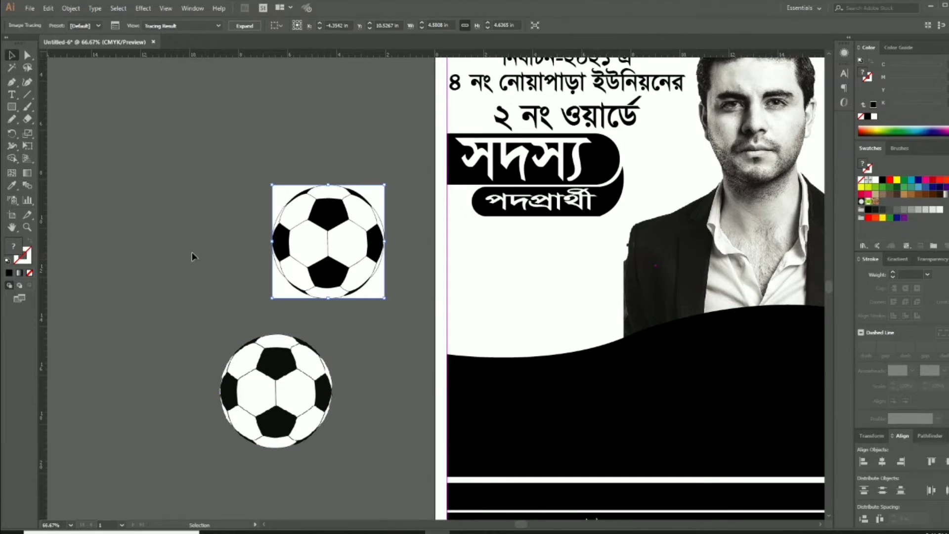
Expand the traced football into vector shapes and ungroup it
{"action": "left_click", "coordinate": [72, 10]}
{"action": "left_click", "coordinate": [99, 117]}
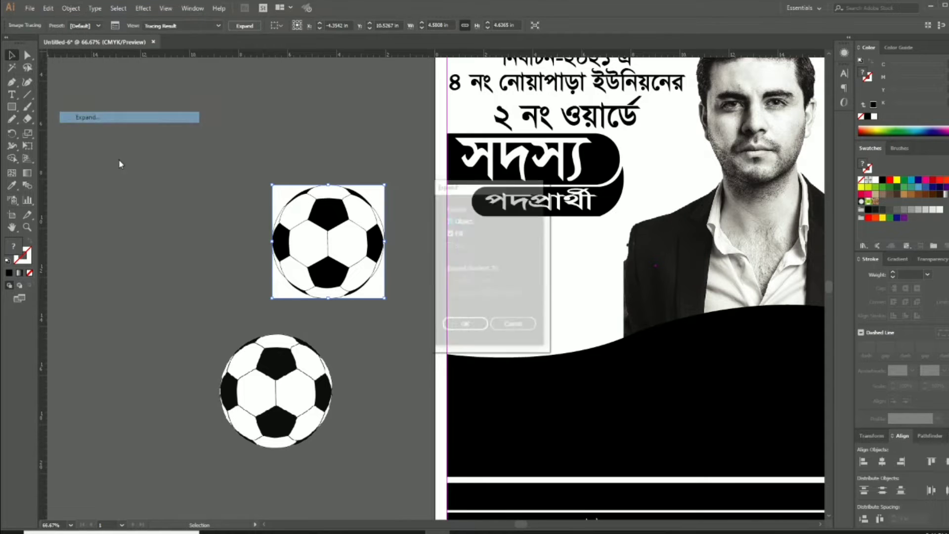
{"action": "left_click", "coordinate": [450, 327]}
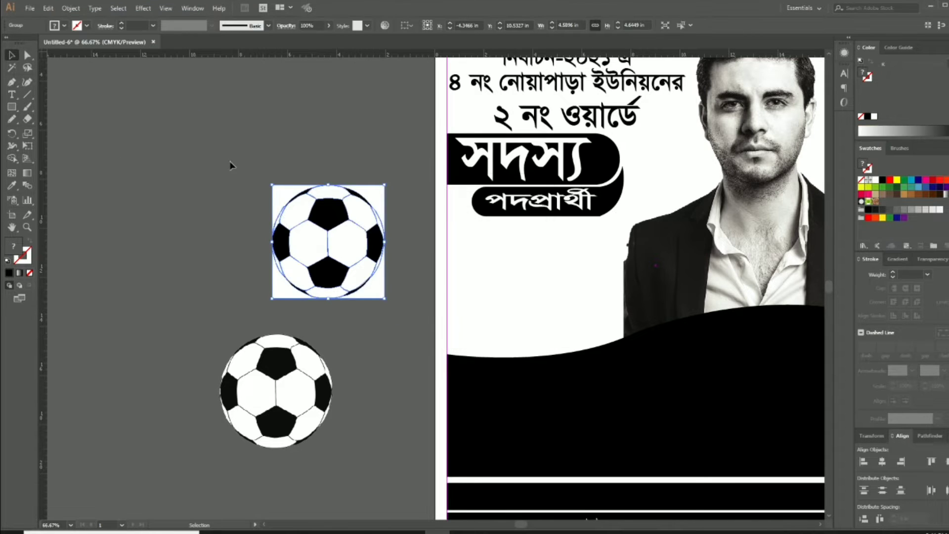
{"action": "right_click", "coordinate": [336, 222]}
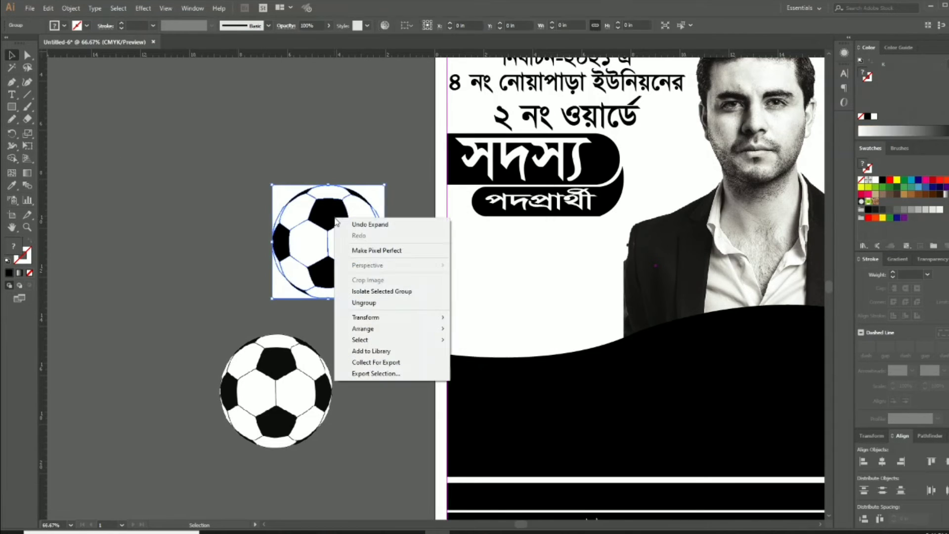
{"action": "left_click", "coordinate": [364, 302]}
Ungroup further, delete the white background circle and remove the lower football copy
{"action": "key", "text": "ctrl+shift+a"}
{"action": "right_click", "coordinate": [371, 195]}
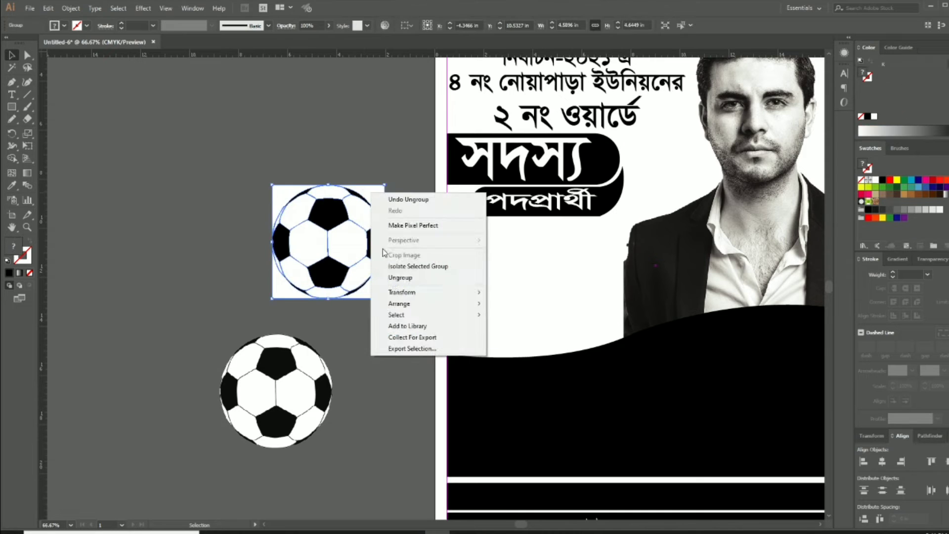
{"action": "left_click", "coordinate": [391, 280]}
{"action": "left_click", "coordinate": [365, 161]}
{"action": "right_click", "coordinate": [372, 187]}
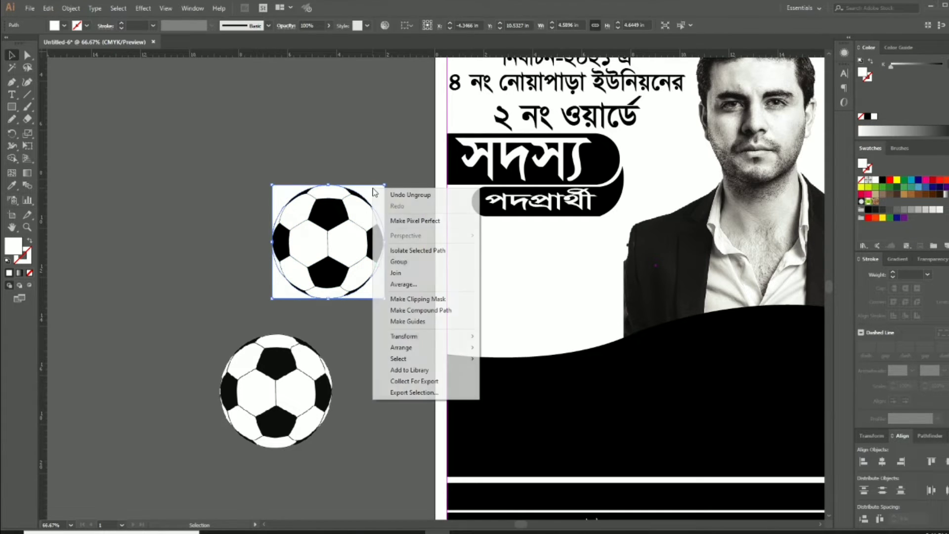
{"action": "left_click", "coordinate": [357, 139]}
{"action": "left_click_drag", "start_coordinate": [374, 189], "coordinate": [227, 126]}
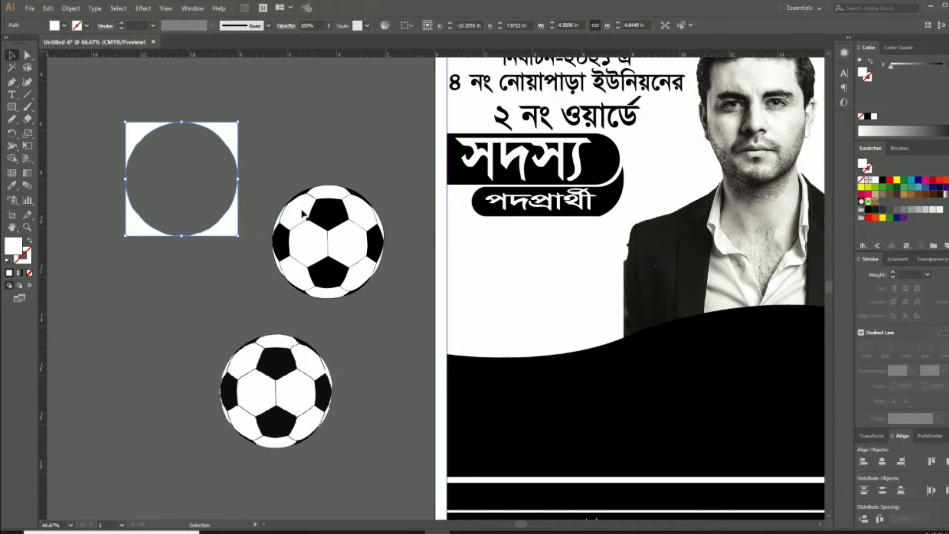
{"action": "key", "text": "Delete"}
{"action": "left_click", "coordinate": [287, 348]}
{"action": "key", "text": "Delete"}
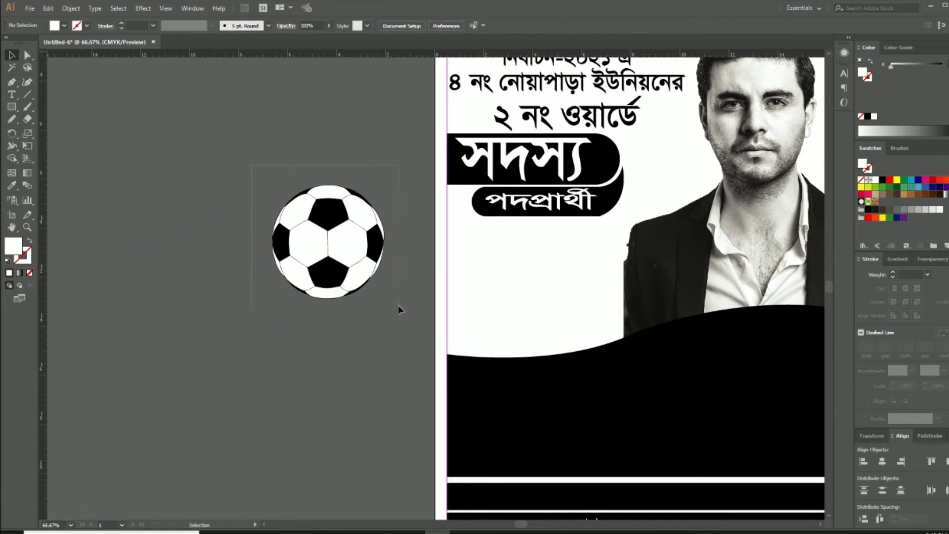
Move the vector football a little lower and zoom in on it with panels hidden
{"action": "left_click_drag", "start_coordinate": [400, 309], "coordinate": [400, 317]}
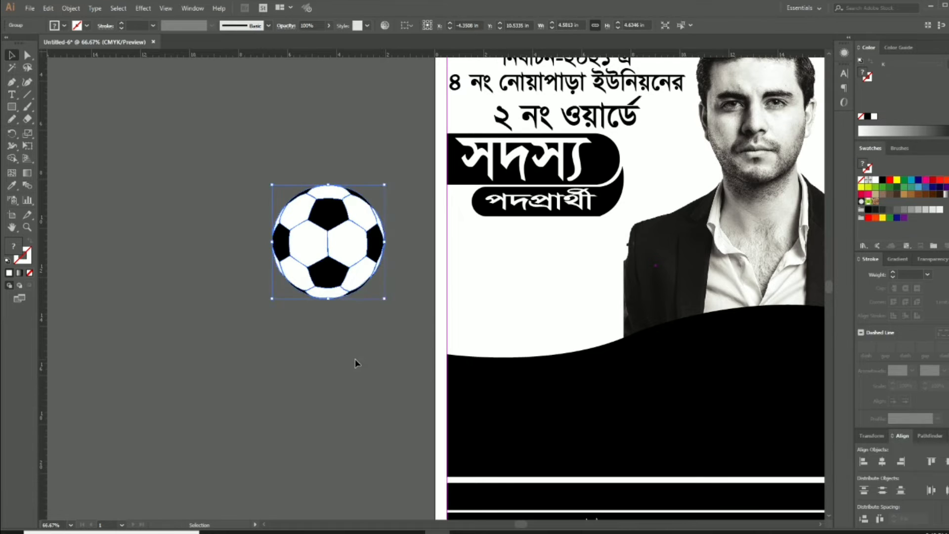
{"action": "left_click_drag", "start_coordinate": [338, 232], "coordinate": [337, 264]}
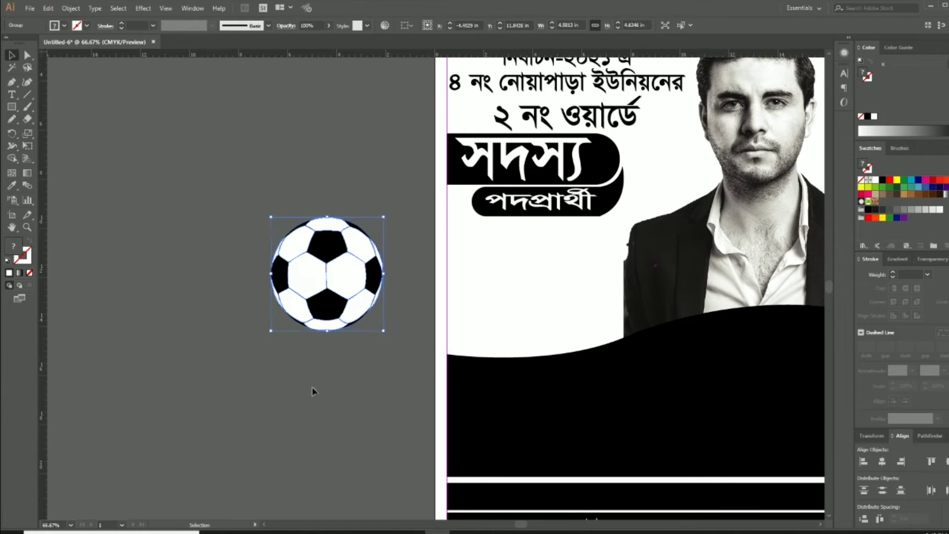
{"action": "left_click", "coordinate": [313, 390]}
{"action": "key", "text": "Tab"}
{"action": "left_click", "coordinate": [319, 285], "text": "ctrl"}
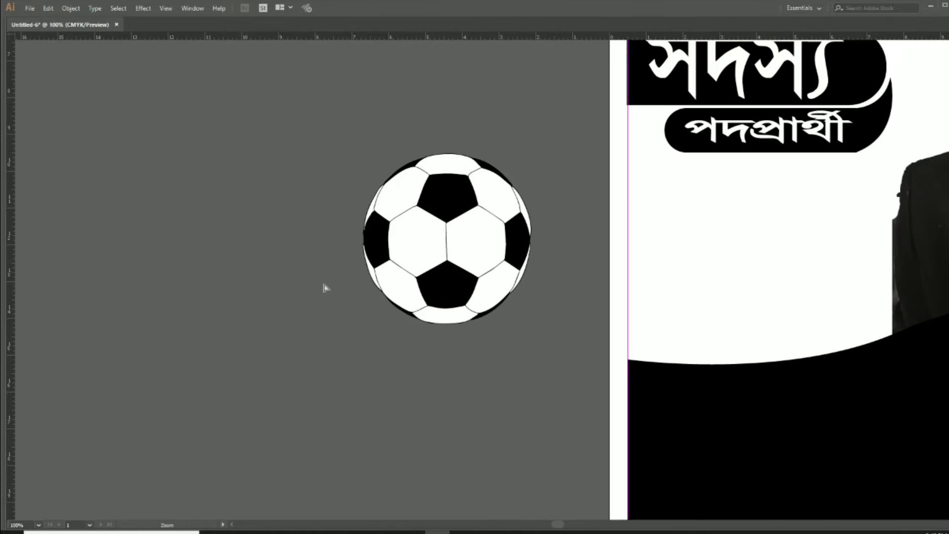
Draw a circle around the football, send it behind, shrink it to 5.0972 in, and centre-align both
{"action": "left_click_drag", "start_coordinate": [438, 259], "coordinate": [436, 312]}
{"action": "key", "text": "Tab"}
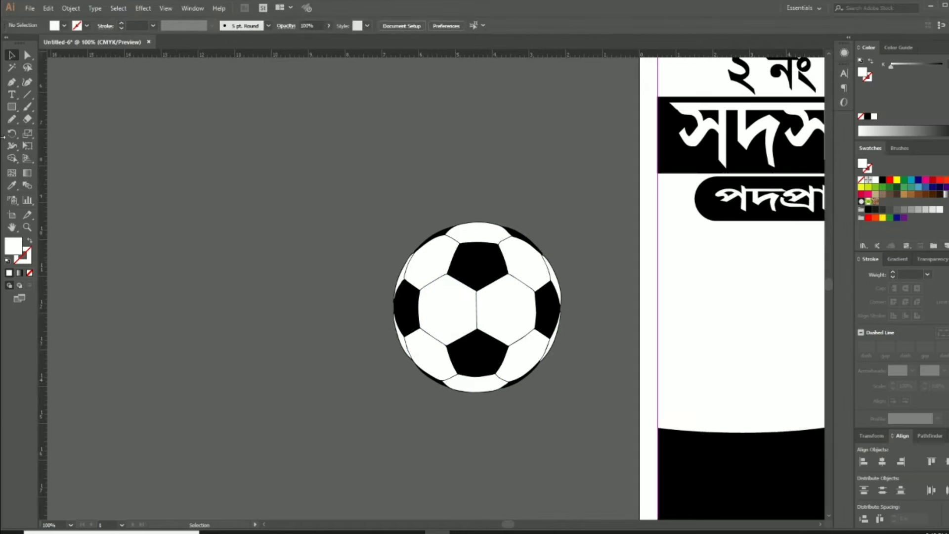
{"action": "left_click_drag", "start_coordinate": [12, 106], "coordinate": [50, 123]}
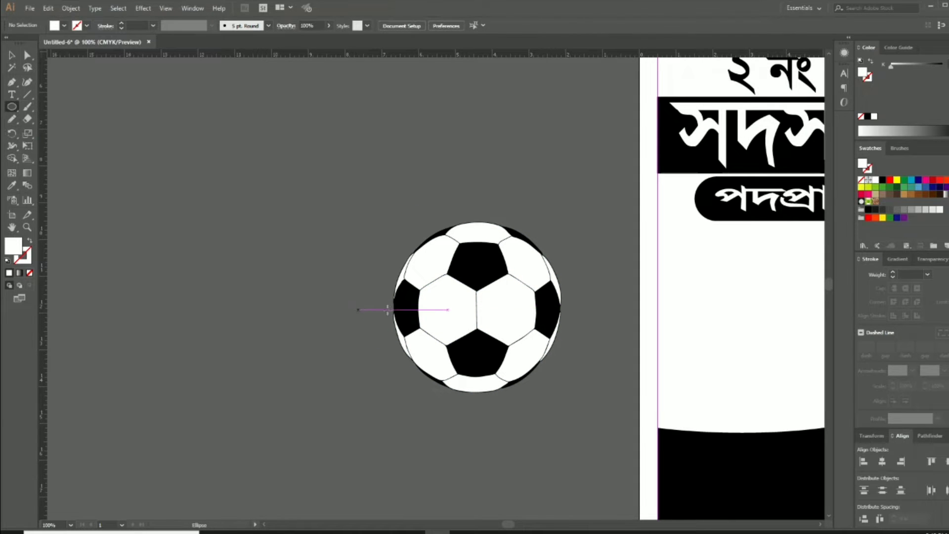
{"action": "mouse_move", "coordinate": [476, 304]}
{"action": "left_mouse_down"}
{"action": "mouse_move", "coordinate": [550, 409]}
{"action": "mouse_move", "coordinate": [533, 402]}
{"action": "left_mouse_up"}
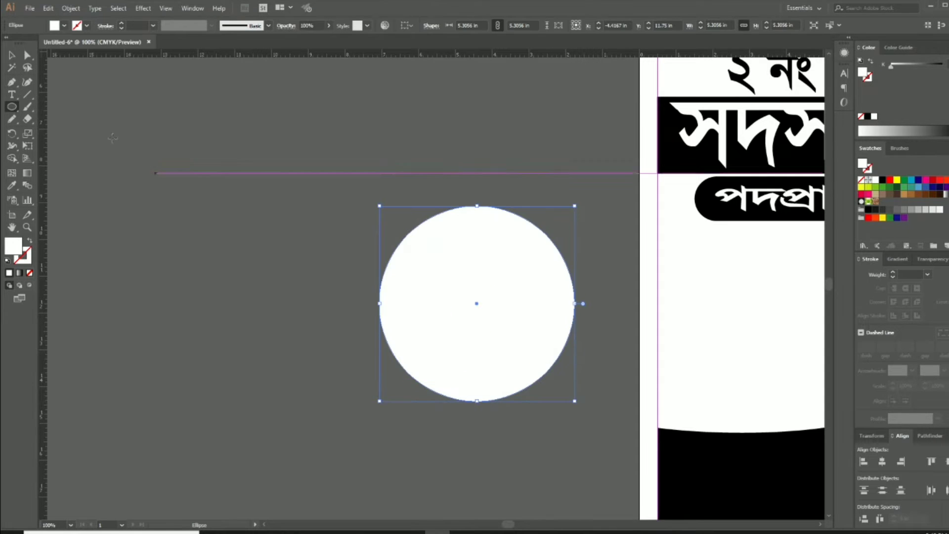
{"action": "key", "text": "v"}
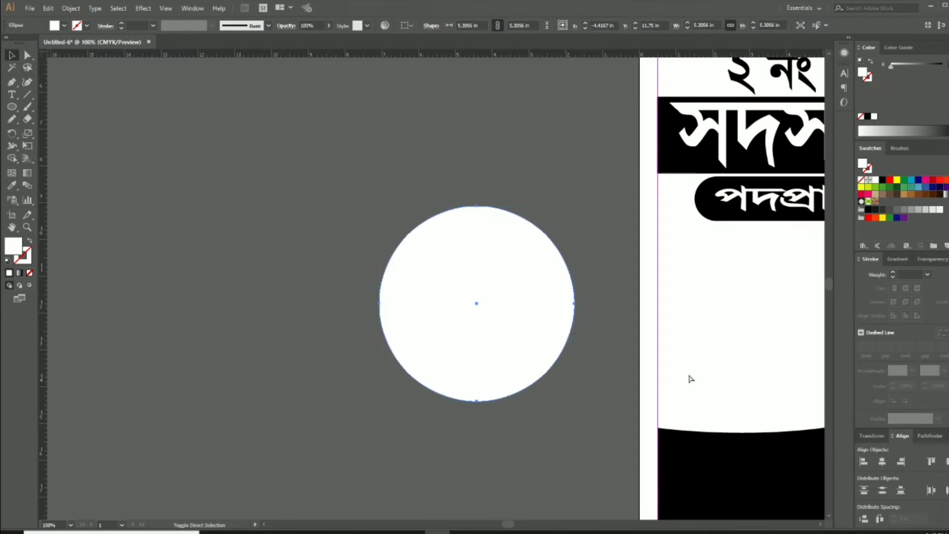
{"action": "key", "text": "ctrl+shift+bracketleft"}
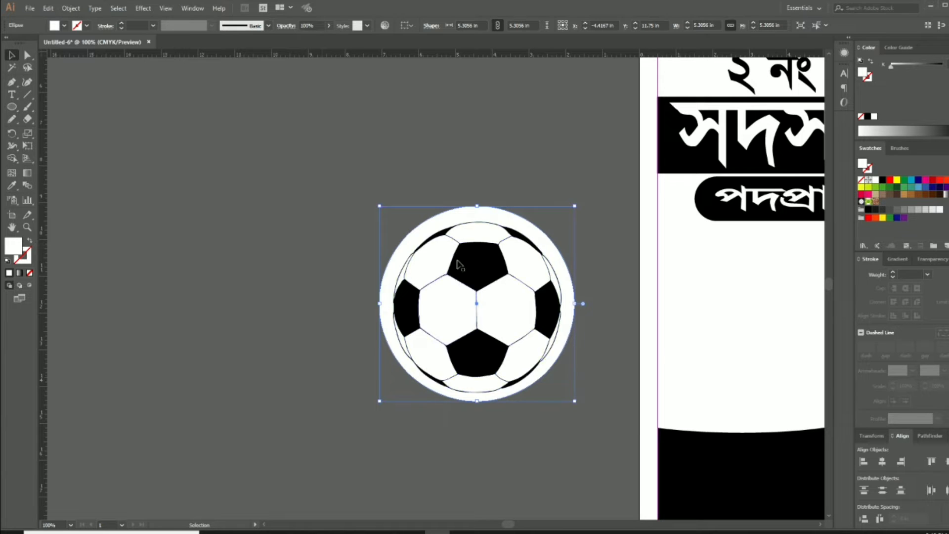
{"action": "left_click_drag", "start_coordinate": [380, 205], "coordinate": [509, 323]}
{"action": "left_click", "coordinate": [882, 464]}
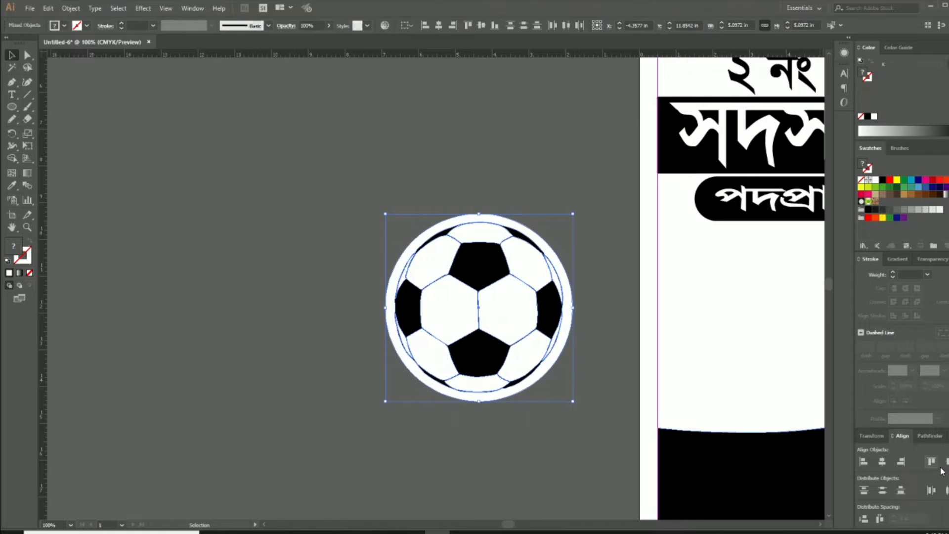
Fill the backing circle with a gradient and set its type to Radial
{"action": "left_click", "coordinate": [562, 419]}
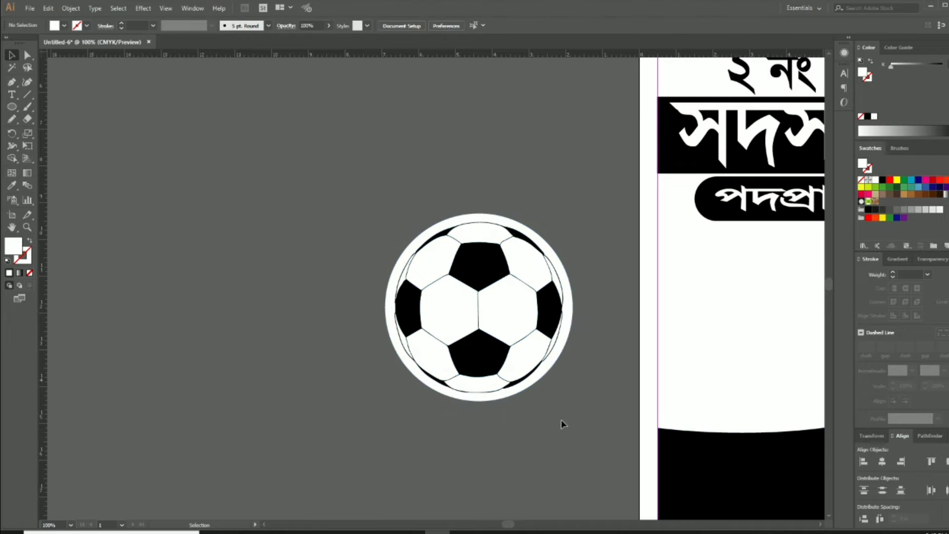
{"action": "left_click", "coordinate": [570, 342]}
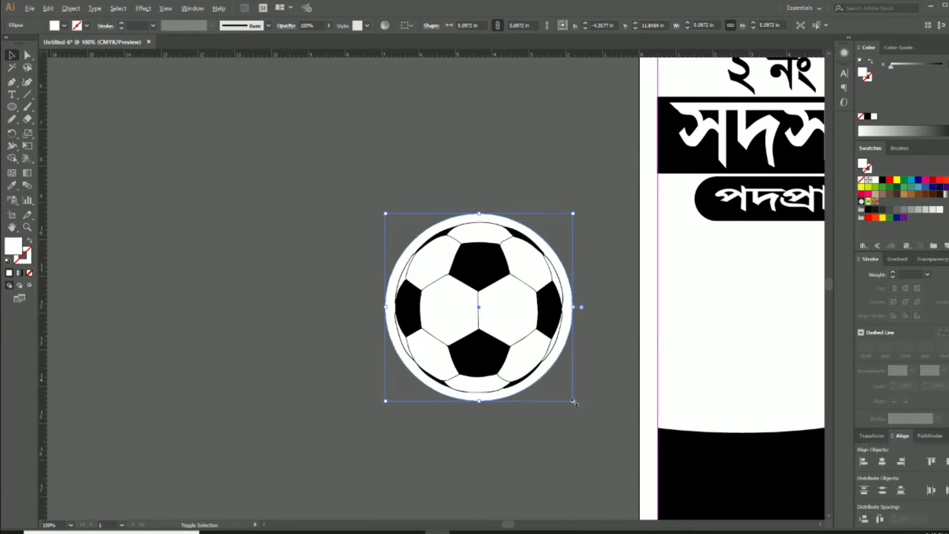
{"action": "left_click", "coordinate": [555, 447]}
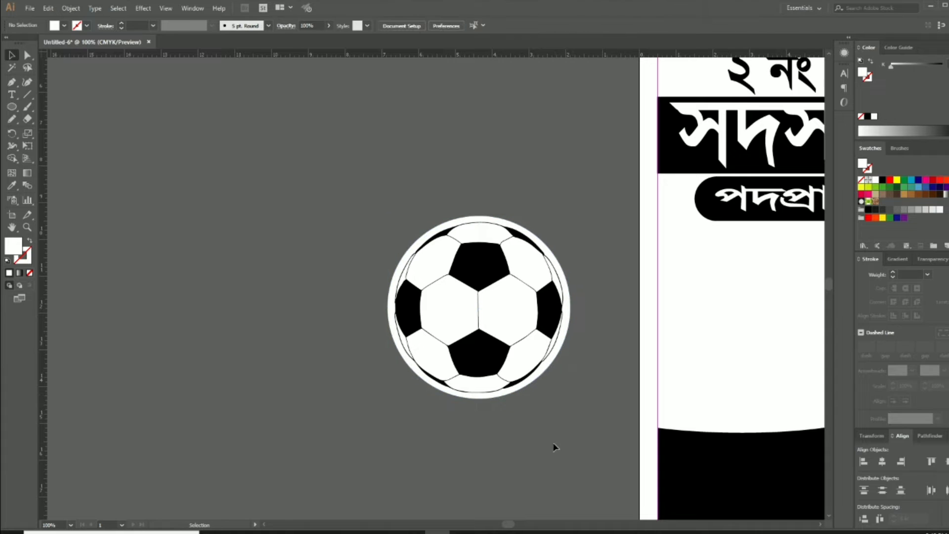
{"action": "left_click_drag", "start_coordinate": [554, 446], "coordinate": [508, 360]}
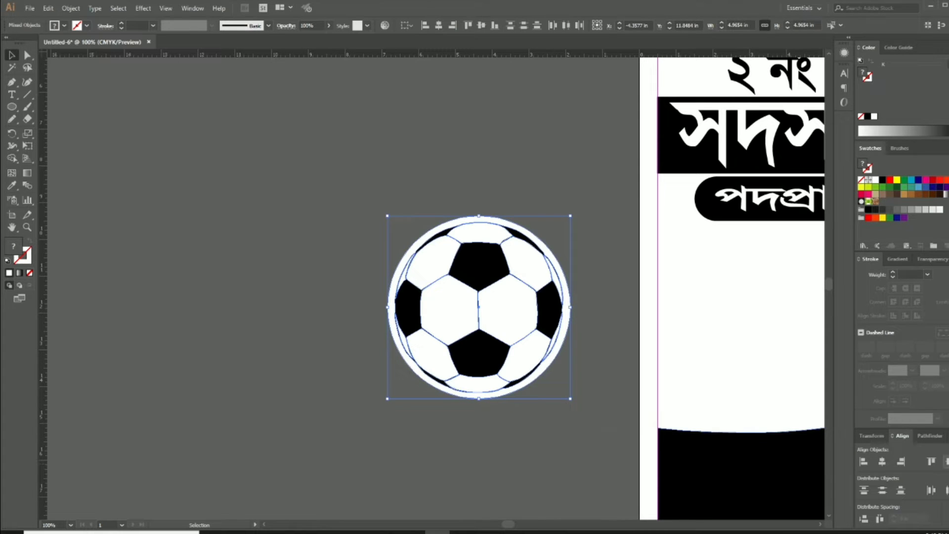
{"action": "left_click", "coordinate": [570, 342]}
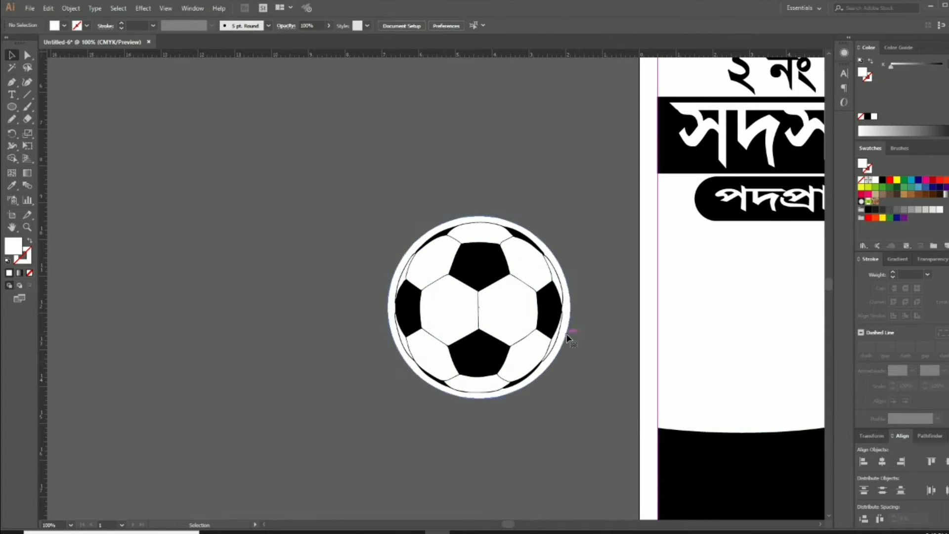
{"action": "left_click", "coordinate": [568, 337]}
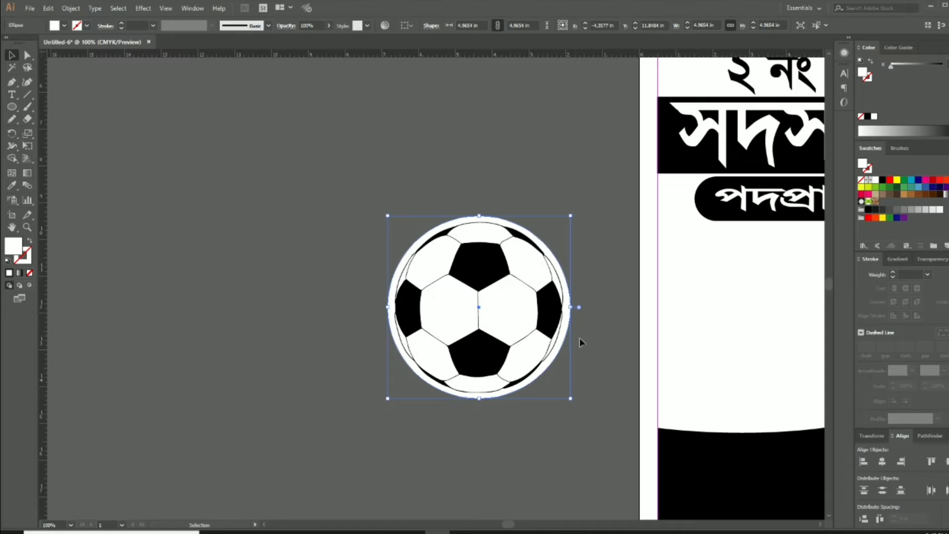
{"action": "left_click", "coordinate": [945, 195]}
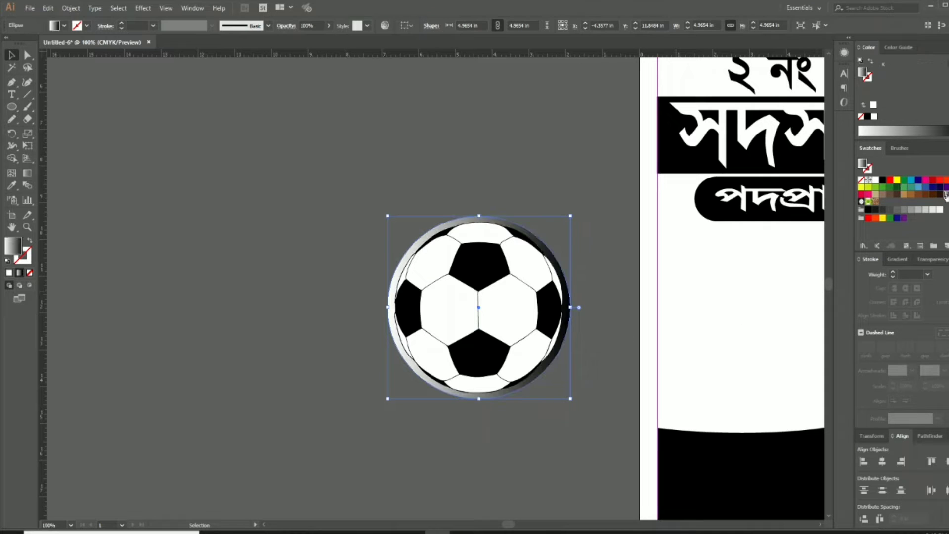
{"action": "left_click", "coordinate": [899, 260]}
{"action": "left_click", "coordinate": [927, 278]}
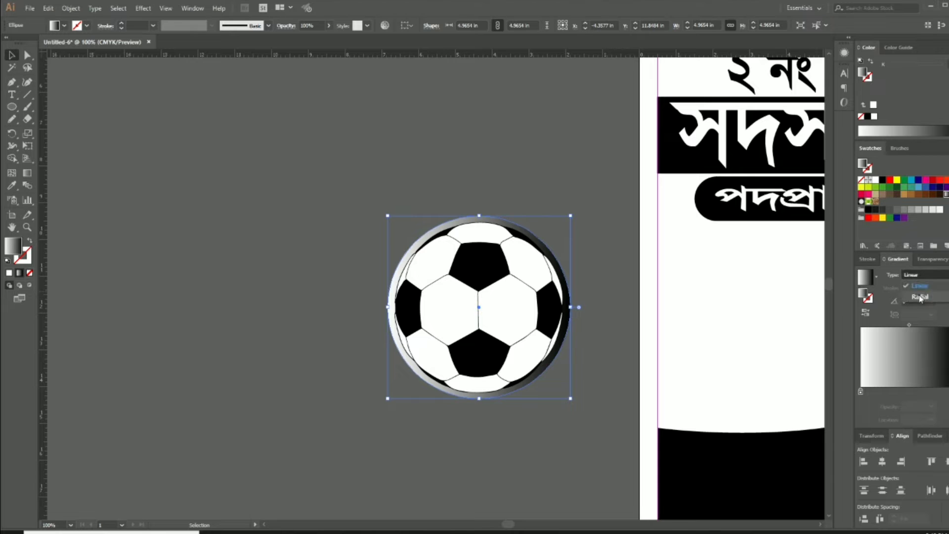
{"action": "left_click", "coordinate": [920, 298]}
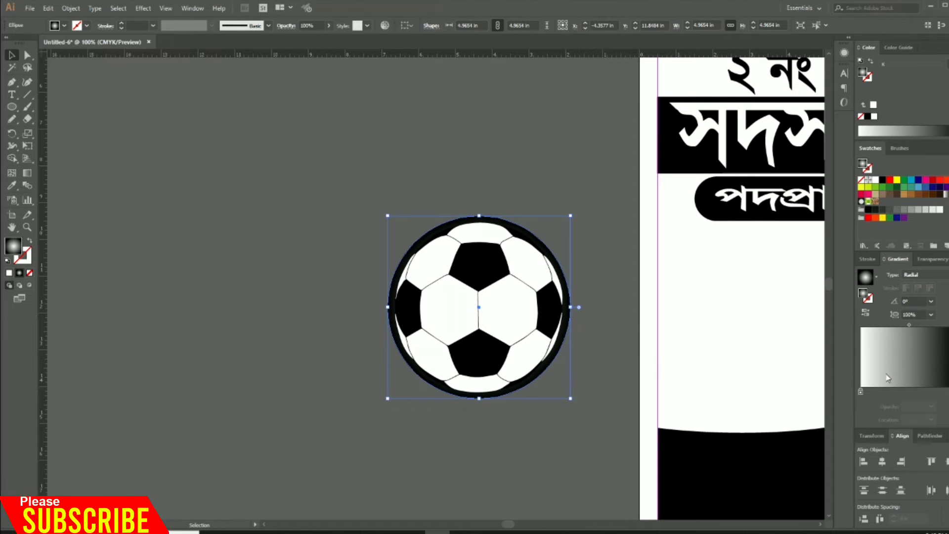
Drag the gradient stops and midpoint to widen the white centre and darken the rim
{"action": "mouse_move", "coordinate": [861, 392]}
{"action": "left_mouse_down"}
{"action": "mouse_move", "coordinate": [922, 392]}
{"action": "mouse_move", "coordinate": [860, 393]}
{"action": "left_mouse_up"}
{"action": "left_click_drag", "start_coordinate": [921, 393], "coordinate": [948, 392]}
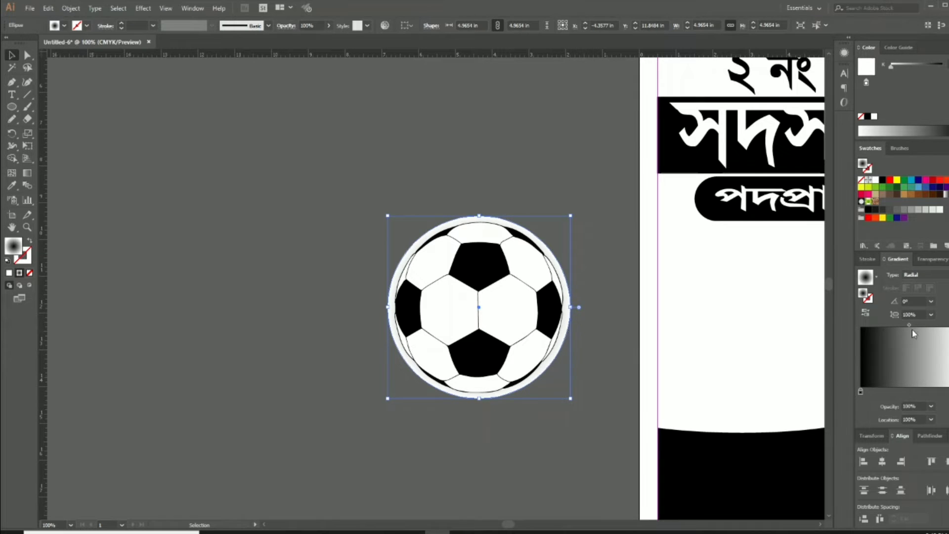
{"action": "left_click_drag", "start_coordinate": [908, 328], "coordinate": [946, 327]}
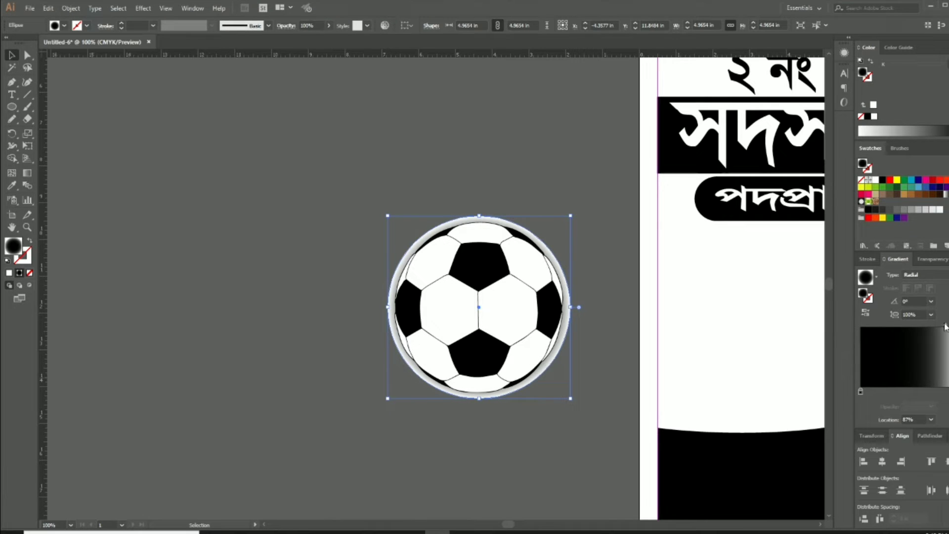
{"action": "left_click", "coordinate": [509, 468]}
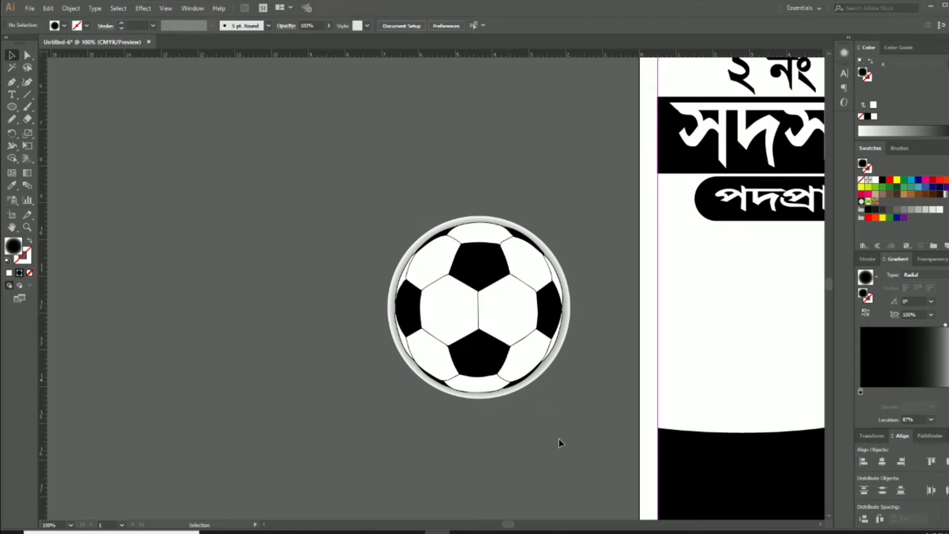
Group the football artwork with its shaded rim circle
{"action": "left_click_drag", "start_coordinate": [528, 440], "coordinate": [330, 171]}
{"action": "key", "text": "a"}
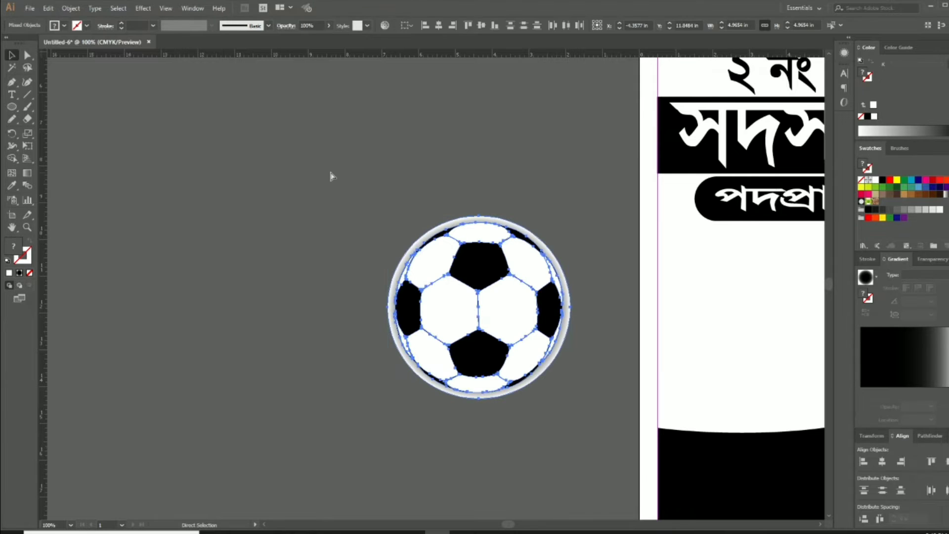
{"action": "key", "text": "ctrl+g"}
{"action": "left_click", "coordinate": [345, 179]}
Move the grouped football onto the poster's left side and enlarge it to about 6.02 in
{"action": "key", "text": "Tab"}
{"action": "key", "text": "space"}
{"action": "left_click_drag", "start_coordinate": [468, 244], "coordinate": [188, 175]}
{"action": "left_click", "coordinate": [198, 239]}
{"action": "left_click_drag", "start_coordinate": [197, 238], "coordinate": [432, 239]}
{"action": "left_click_drag", "start_coordinate": [527, 332], "coordinate": [549, 352]}
{"action": "left_click_drag", "start_coordinate": [430, 265], "coordinate": [464, 267]}
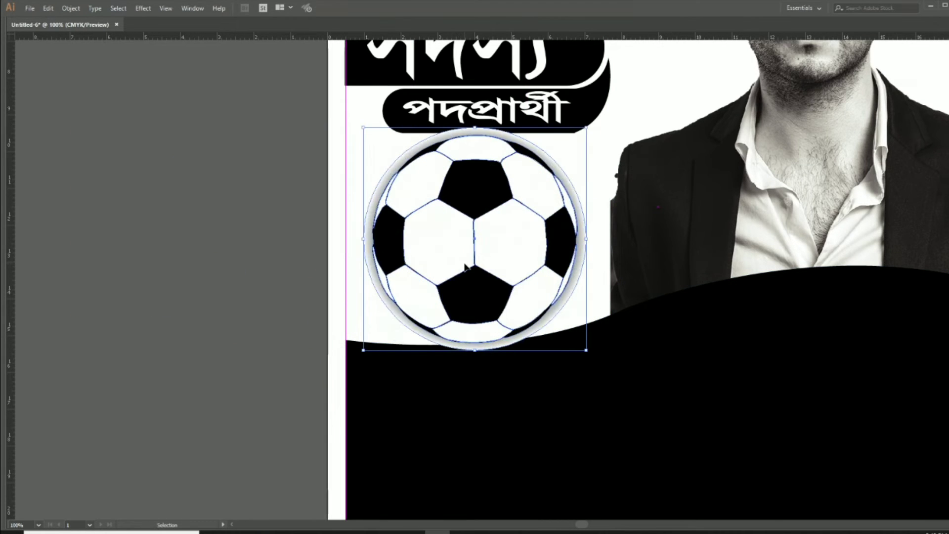
{"action": "left_click_drag", "start_coordinate": [586, 128], "coordinate": [569, 133]}
{"action": "scroll", "coordinate": [476, 364], "scroll_direction": "up", "scroll_amount": 3}
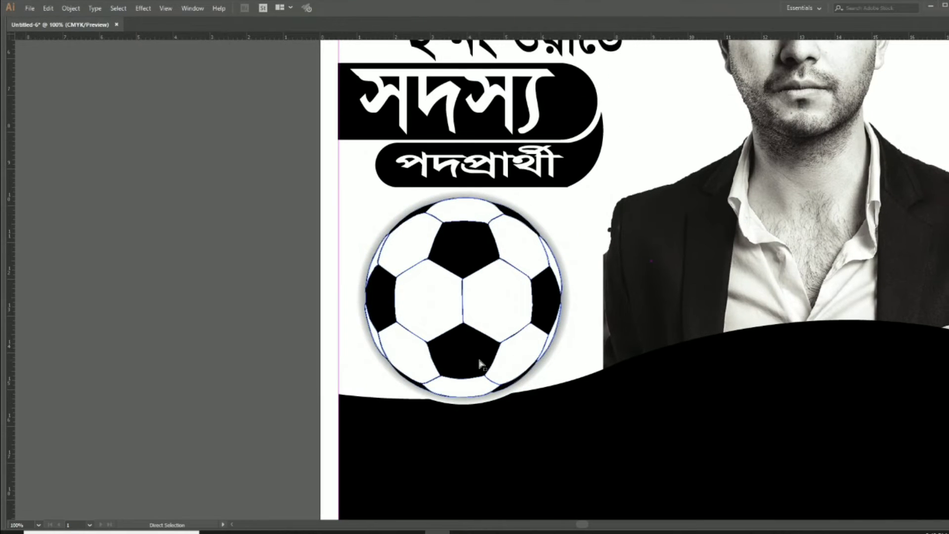
{"action": "key", "text": "ctrl+0"}
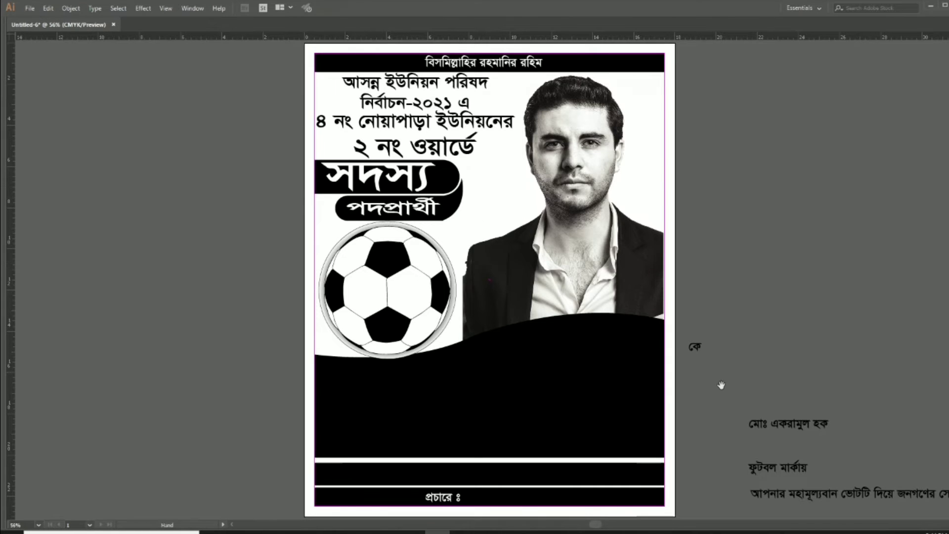
Place the long slogan line into the upper bottom bar and make its text white
{"action": "left_click_drag", "start_coordinate": [720, 385], "coordinate": [736, 301]}
{"action": "left_click", "coordinate": [488, 397]}
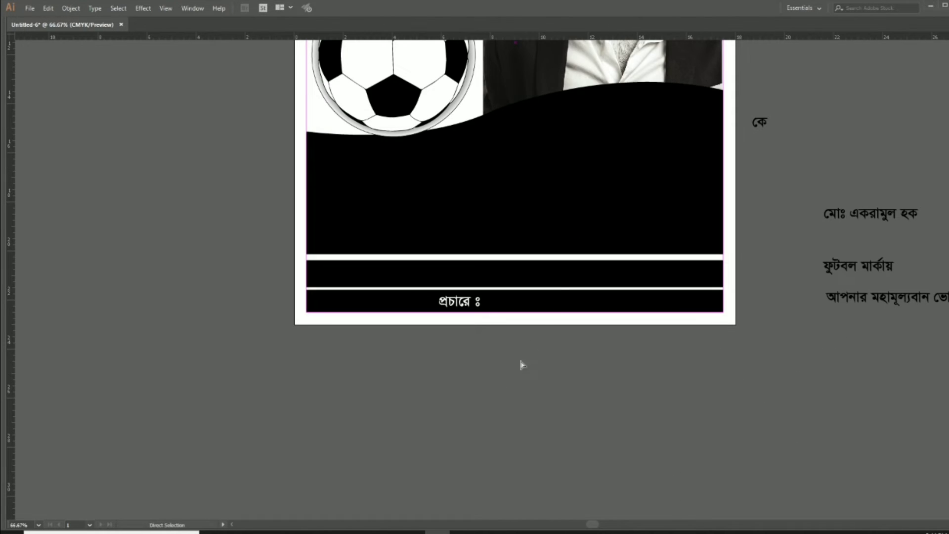
{"action": "left_click", "coordinate": [569, 229]}
{"action": "left_click", "coordinate": [588, 275]}
{"action": "left_click_drag", "start_coordinate": [872, 308], "coordinate": [366, 421]}
{"action": "left_click_drag", "start_coordinate": [487, 412], "coordinate": [491, 278]}
{"action": "key", "text": "Tab"}
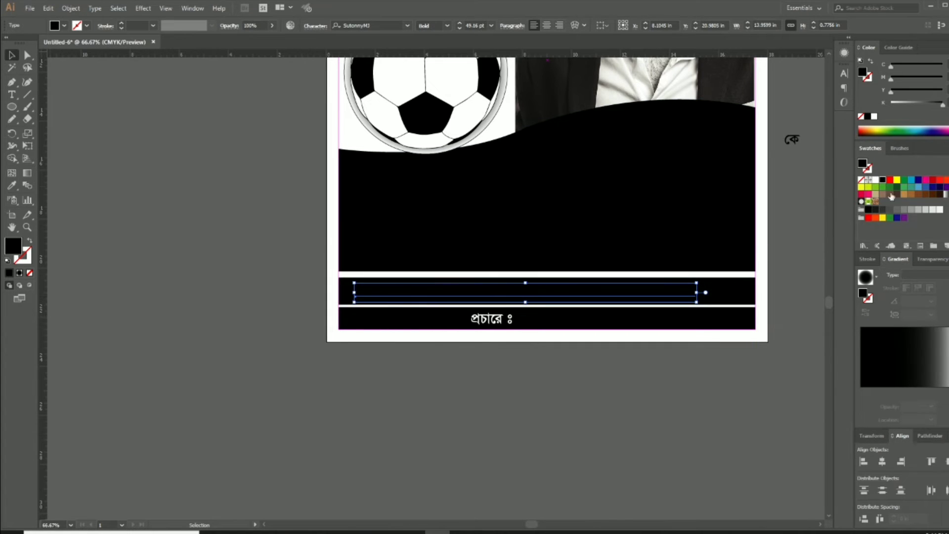
{"action": "left_click", "coordinate": [876, 179]}
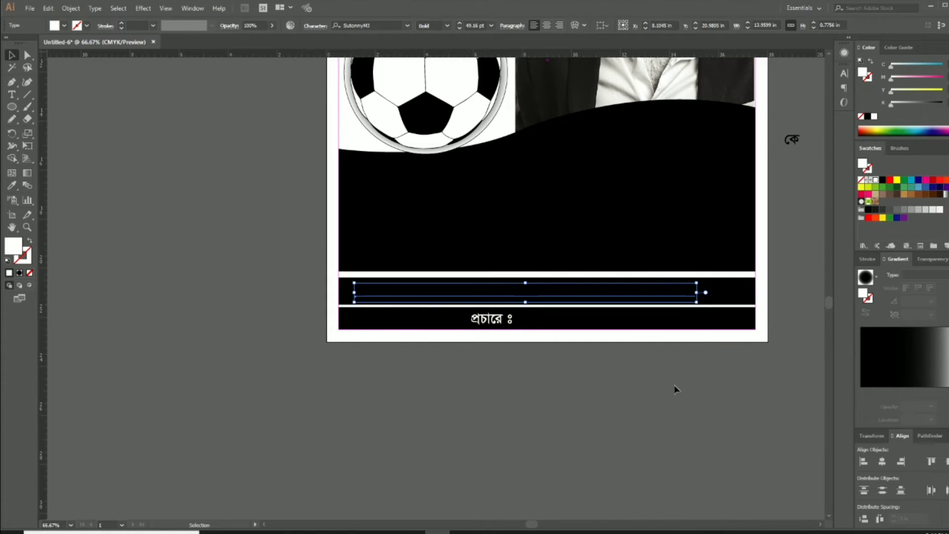
{"action": "key", "text": "Escape"}
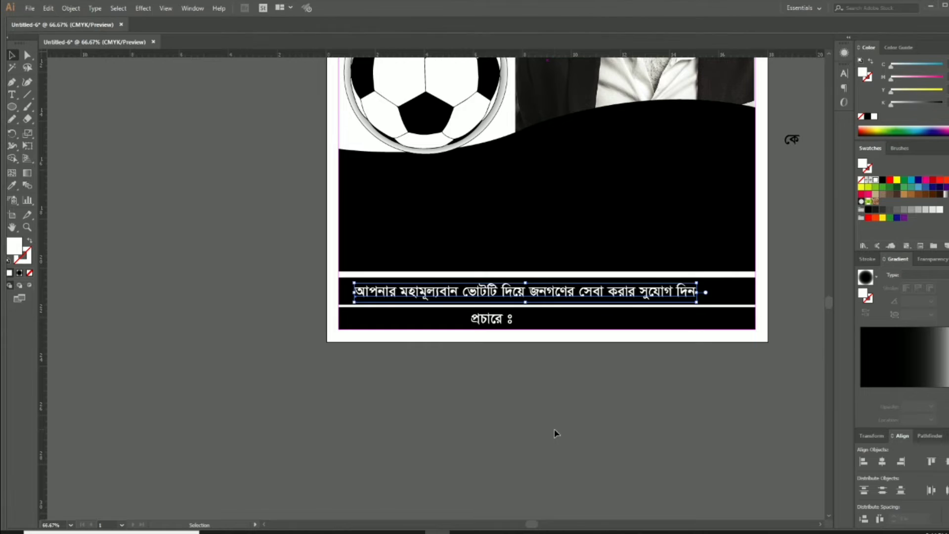
{"action": "key", "text": "Tab"}
Zoom to 150% on the slogan bar and nudge the slogan line left
{"action": "left_click", "coordinate": [517, 302], "text": "ctrl"}
{"action": "left_click", "coordinate": [518, 302], "text": "ctrl"}
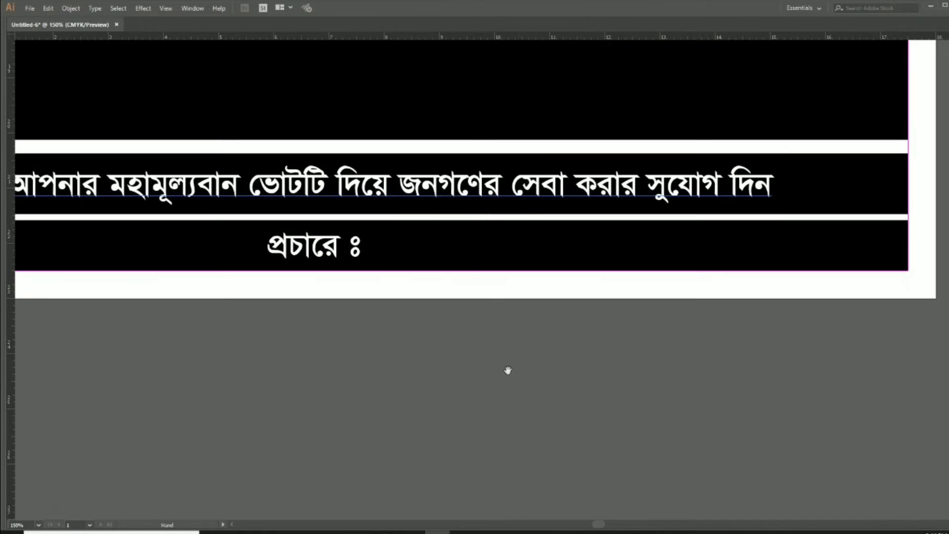
{"action": "left_click_drag", "start_coordinate": [508, 370], "coordinate": [706, 412]}
{"action": "key", "text": "shift+Left"}
{"action": "key", "text": "shift+Left"}
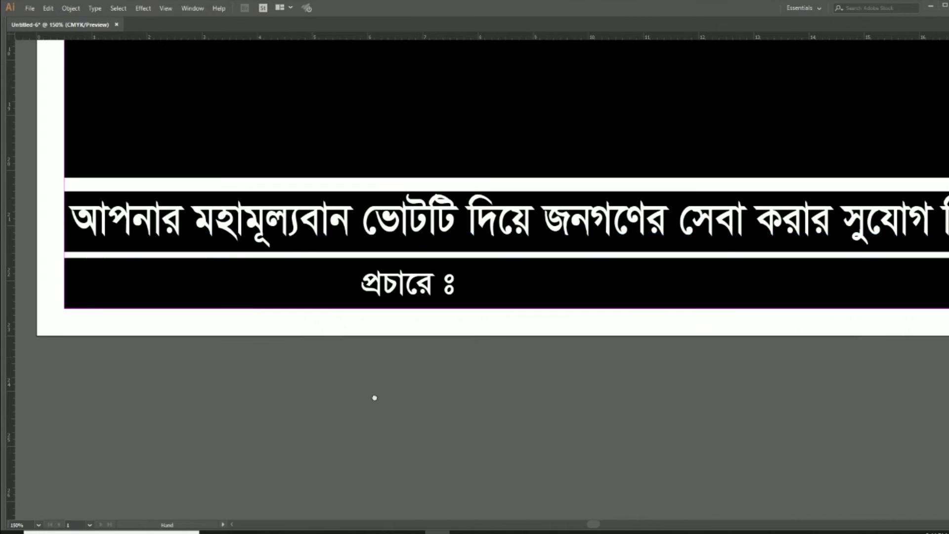
{"action": "left_click_drag", "start_coordinate": [119, 288], "coordinate": [380, 396]}
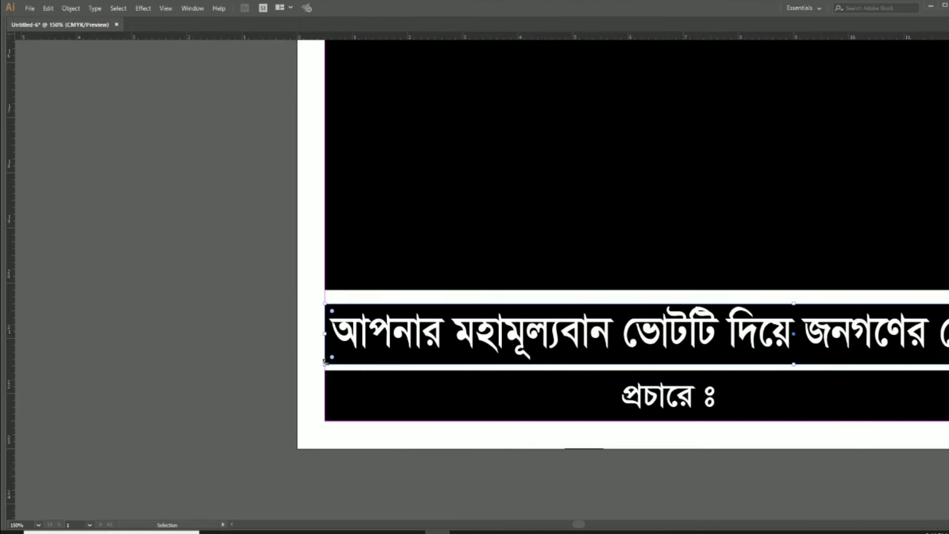
Fill the slogan band white, turn the slogan text black, and fit the poster in view
{"action": "key", "text": "Tab"}
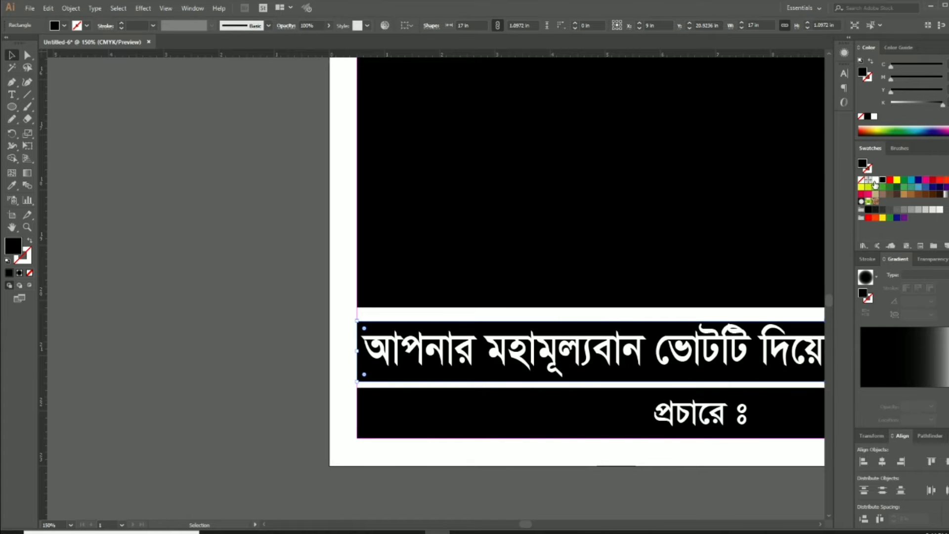
{"action": "left_click", "coordinate": [875, 181]}
{"action": "left_click", "coordinate": [495, 352]}
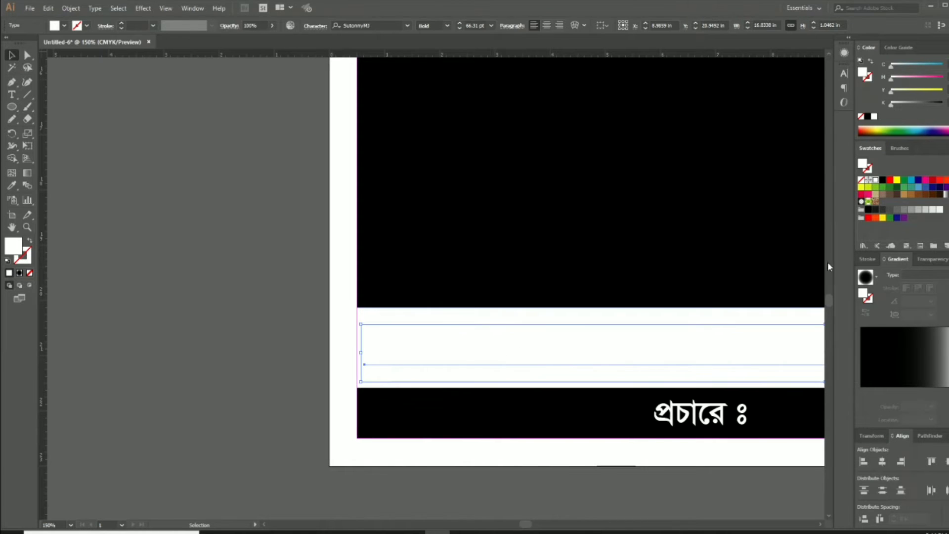
{"action": "left_click", "coordinate": [882, 180]}
{"action": "left_click", "coordinate": [265, 305]}
{"action": "key", "text": "Tab"}
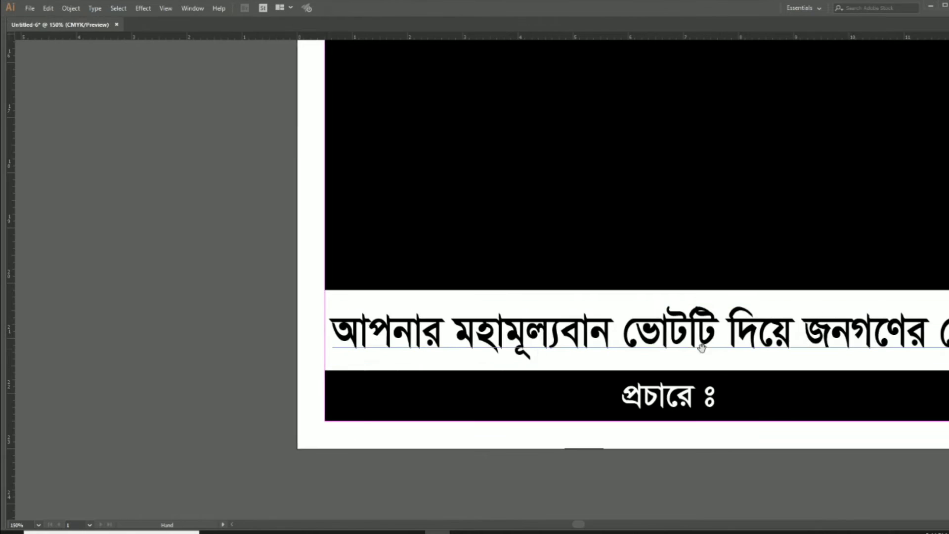
{"action": "left_click_drag", "start_coordinate": [663, 343], "coordinate": [226, 302]}
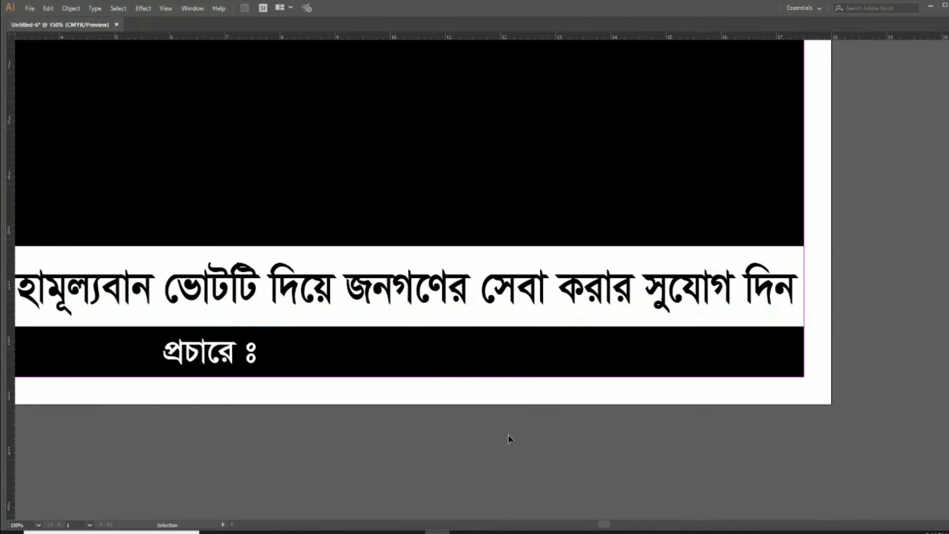
{"action": "key", "text": "ctrl+0"}
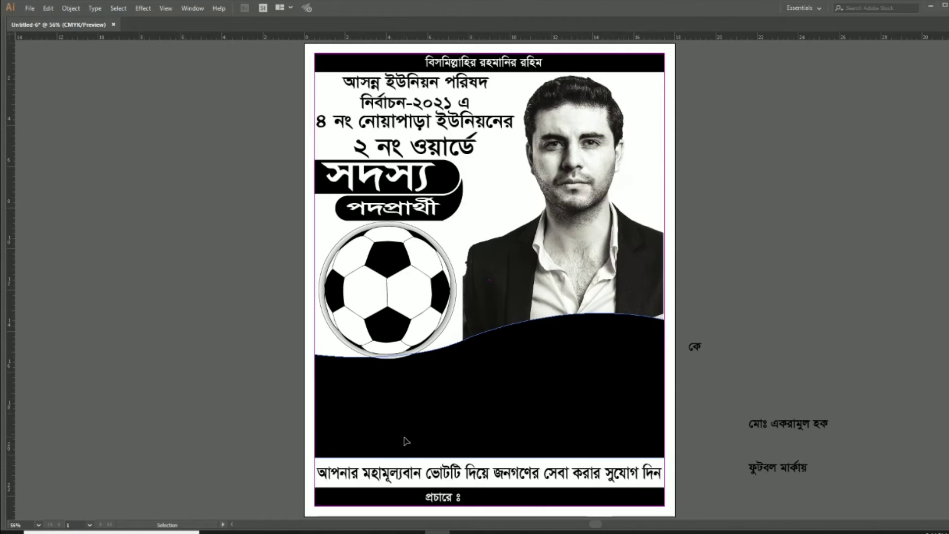
Add '২ নং ওয়ার্ডের সর্বস্তরের জনগণ' after 'প্রচারে ঃ' in the bottom line
{"action": "left_click", "coordinate": [377, 155]}
{"action": "left_click_drag", "start_coordinate": [495, 332], "coordinate": [511, 170]}
{"action": "left_click", "coordinate": [468, 341], "text": "ctrl"}
{"action": "left_click", "coordinate": [505, 307], "text": "ctrl"}
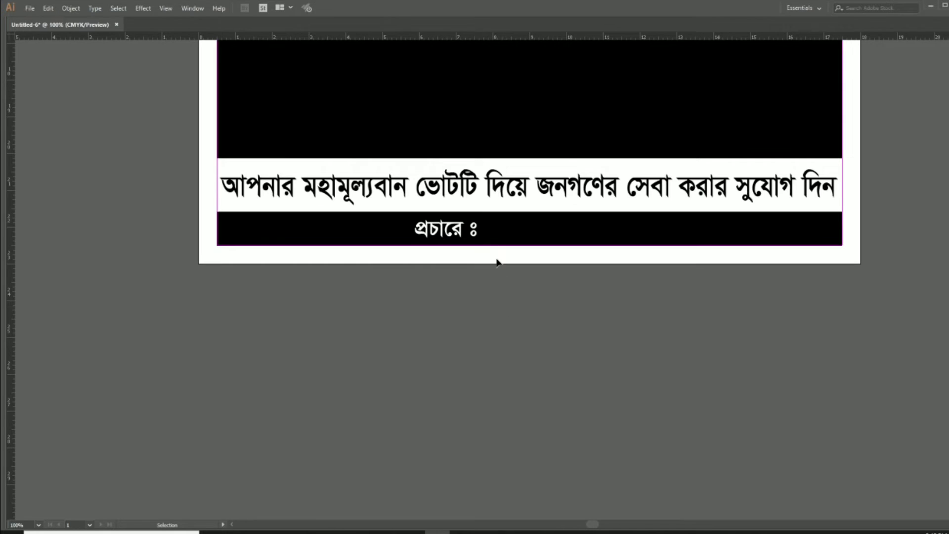
{"action": "left_click", "coordinate": [472, 238]}
{"action": "double_click", "coordinate": [473, 236]}
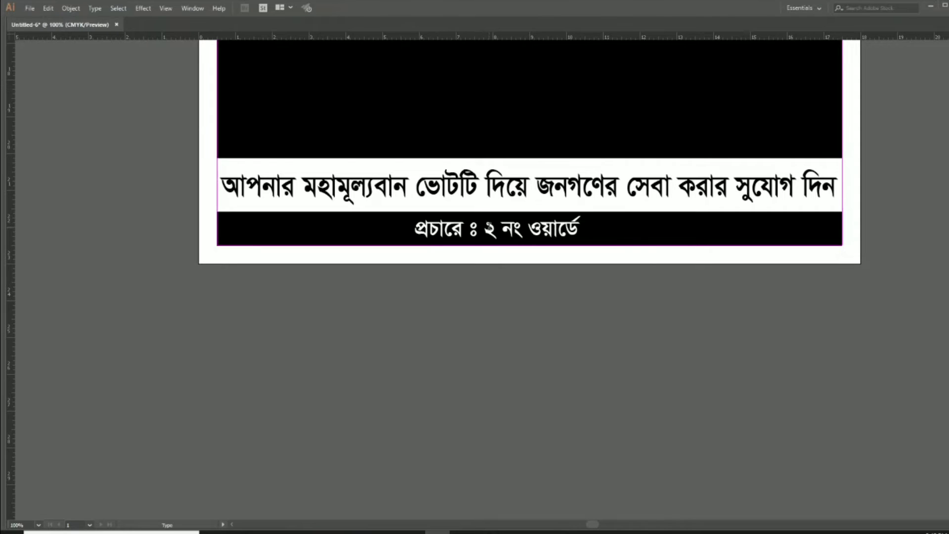
{"action": "type", "text": "স্তে"}
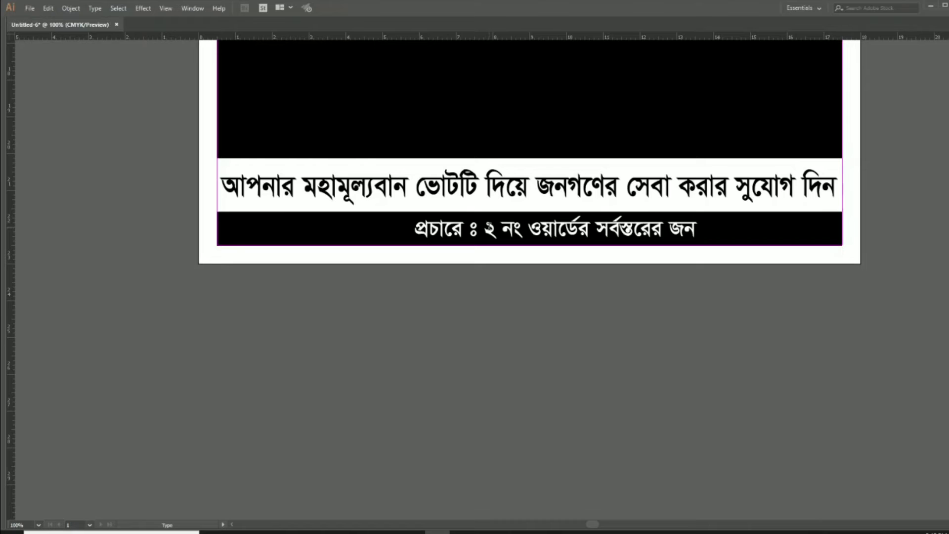
{"action": "key", "text": "Escape"}
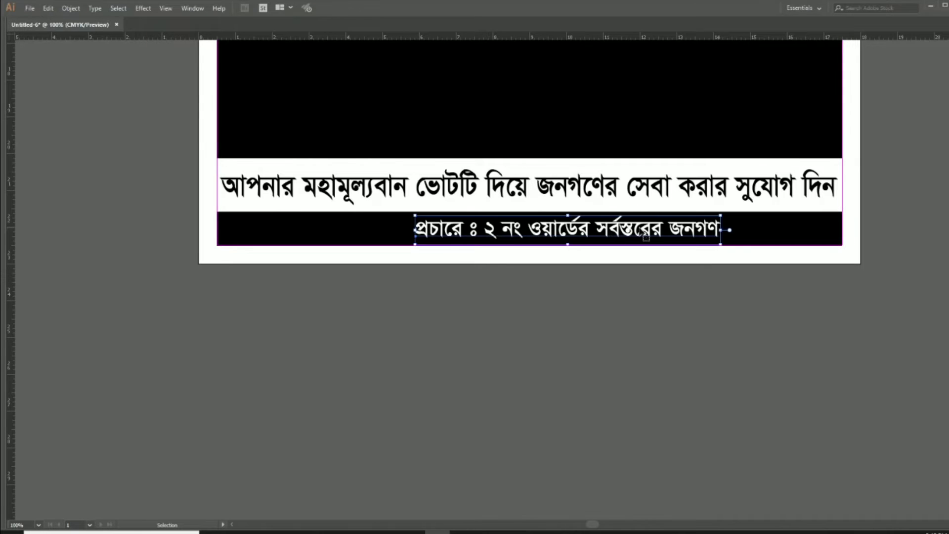
Centre the bottom line in the black bar, nudging it up slightly
{"action": "left_click_drag", "start_coordinate": [645, 235], "coordinate": [600, 236]}
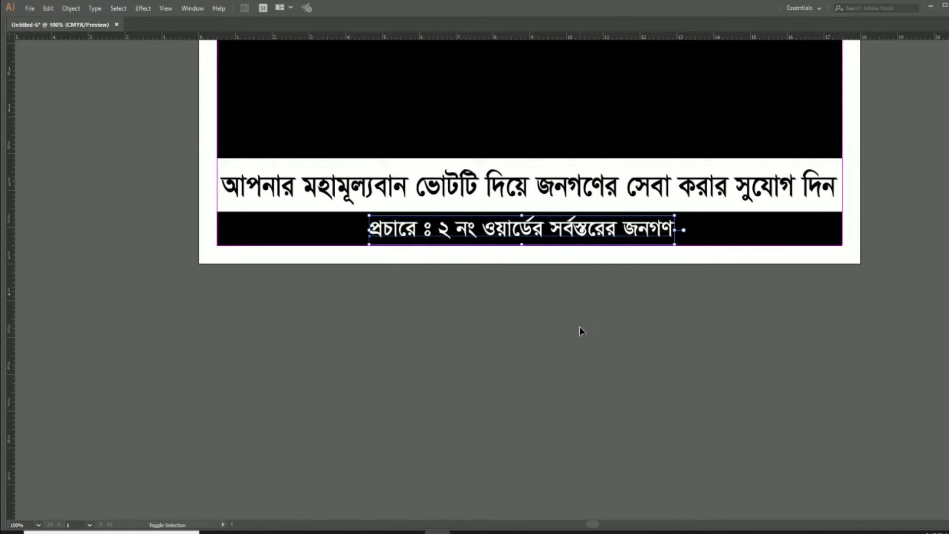
{"action": "key", "text": "Up"}
{"action": "key", "text": "Up"}
{"action": "key", "text": "Up"}
{"action": "key", "text": "Up"}
{"action": "key", "text": "Up"}
{"action": "left_click", "coordinate": [569, 338]}
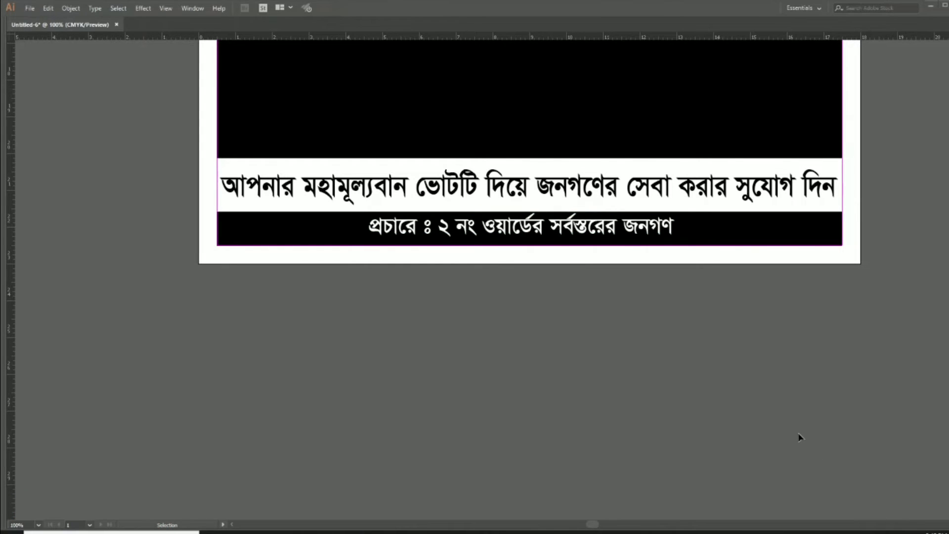
{"action": "scroll", "coordinate": [599, 356], "scroll_direction": "up", "scroll_amount": 2}
{"action": "left_click_drag", "start_coordinate": [417, 333], "coordinate": [315, 268]}
Alt-drag a copy of the black wave onto the pasteboard left of the poster
{"action": "key", "text": "a"}
{"action": "left_click", "coordinate": [384, 337]}
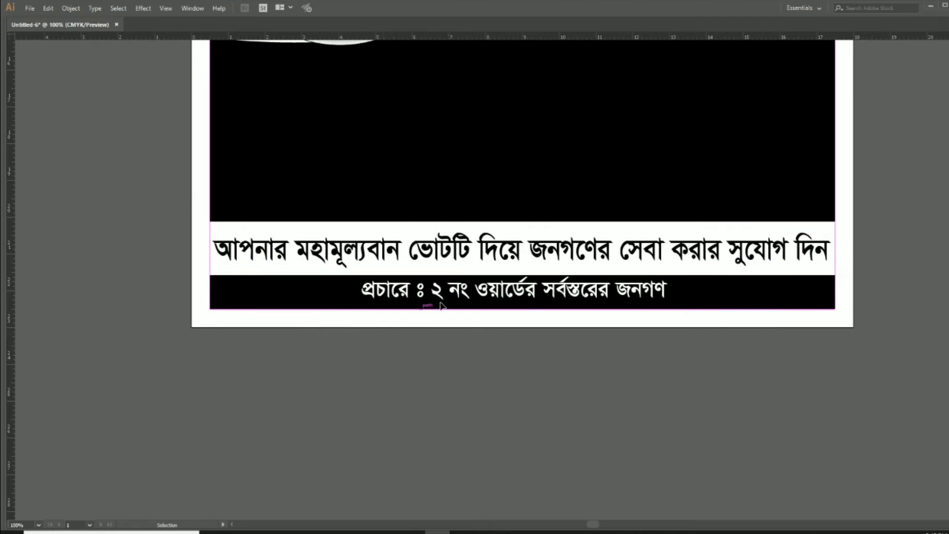
{"action": "key", "text": "v"}
{"action": "scroll", "coordinate": [489, 282], "scroll_direction": "up", "scroll_amount": 2}
{"action": "left_click", "coordinate": [520, 258]}
{"action": "key", "text": "Tab"}
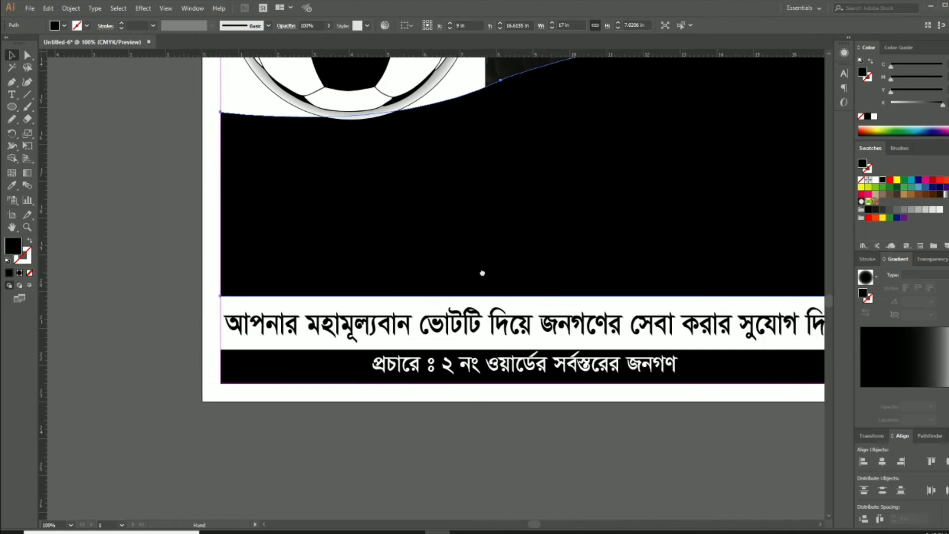
{"action": "left_click", "coordinate": [28, 56]}
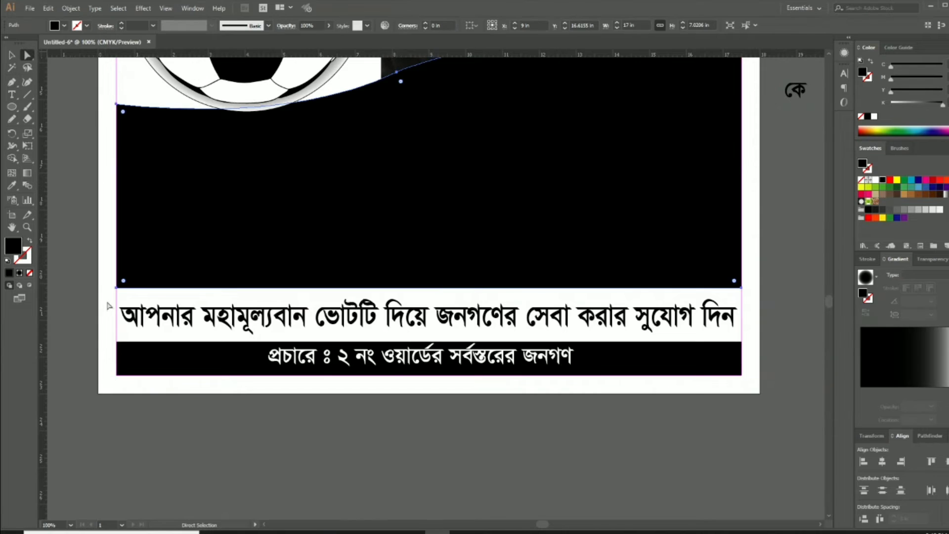
{"action": "key", "text": "Tab"}
{"action": "key", "text": "ctrl+0"}
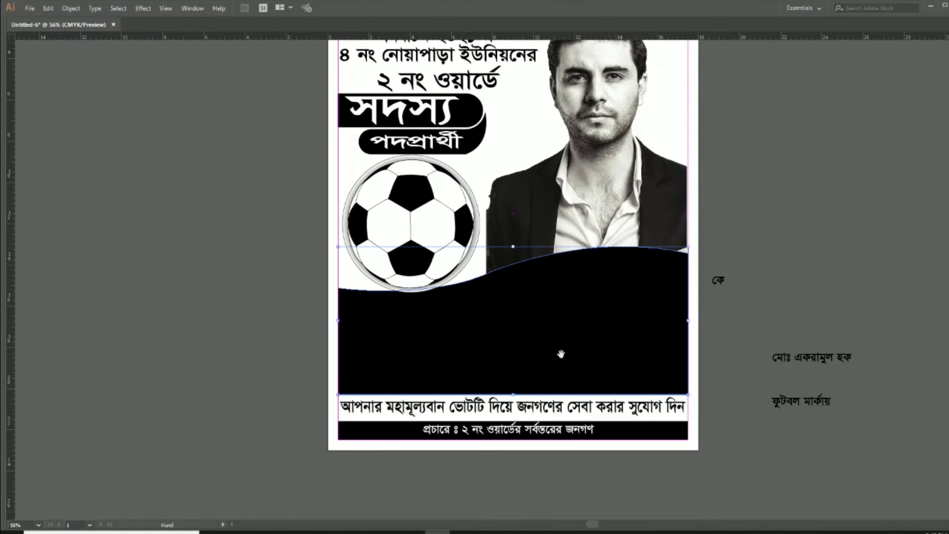
{"action": "left_click_drag", "start_coordinate": [562, 354], "coordinate": [743, 356]}
{"action": "key", "text": "v"}
{"action": "left_click_drag", "start_coordinate": [819, 362], "coordinate": [544, 366]}
Delete the copied wave's two bottom anchors and swap its fill to a stroke
{"action": "key", "text": "Tab"}
{"action": "scroll", "coordinate": [439, 387], "scroll_direction": "down", "scroll_amount": 2}
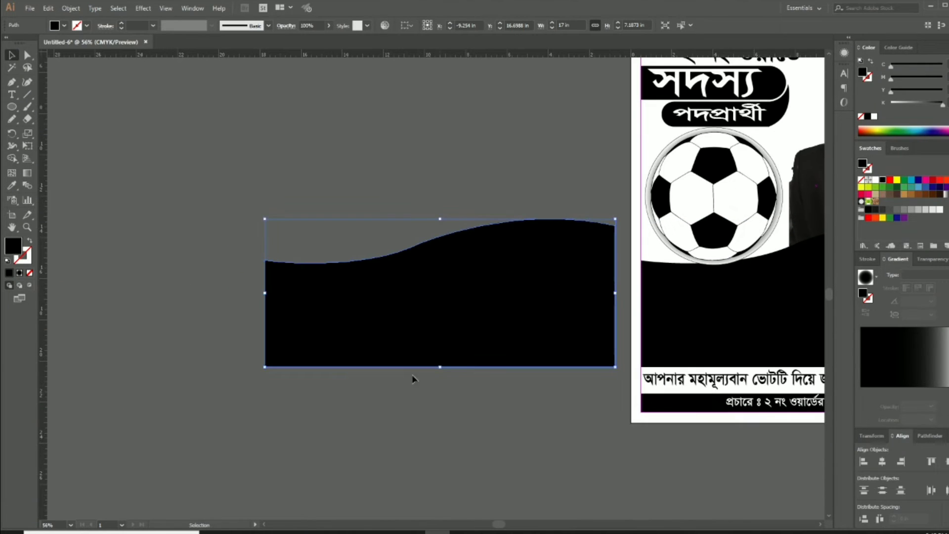
{"action": "left_click", "coordinate": [27, 55]}
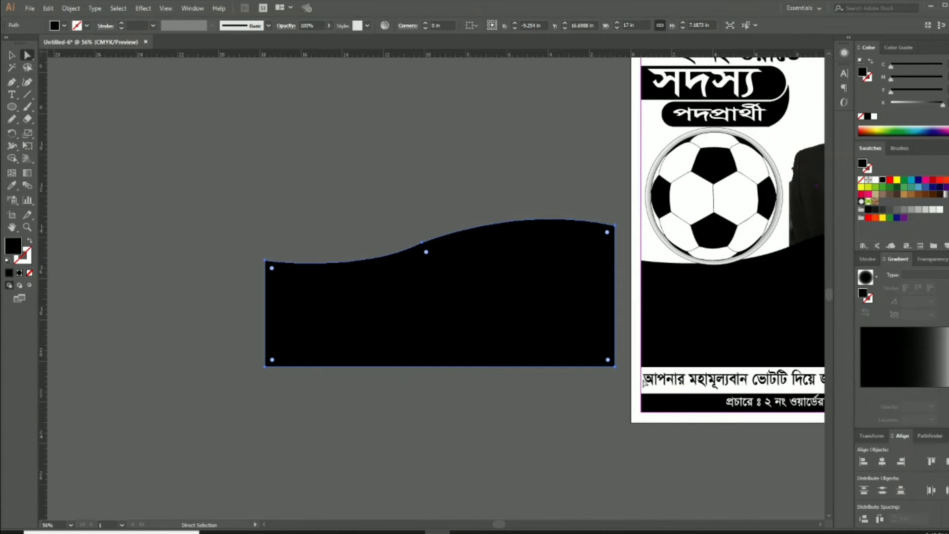
{"action": "left_click_drag", "start_coordinate": [621, 374], "coordinate": [227, 327]}
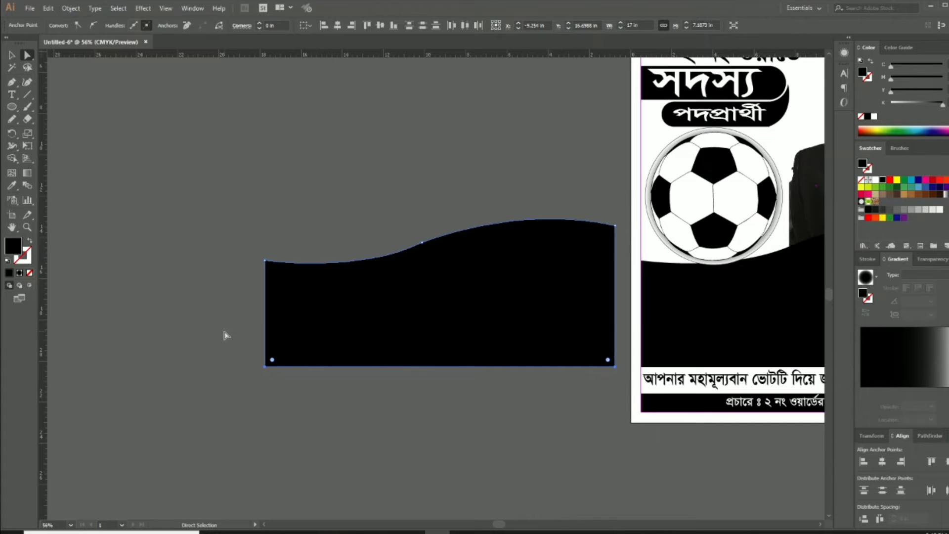
{"action": "key", "text": "Delete"}
{"action": "left_click", "coordinate": [11, 55]}
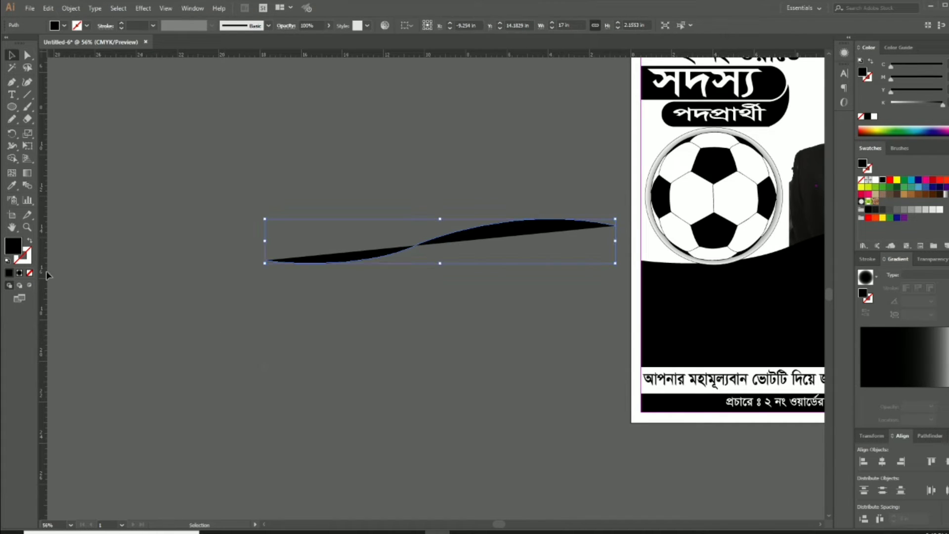
{"action": "left_click", "coordinate": [30, 241]}
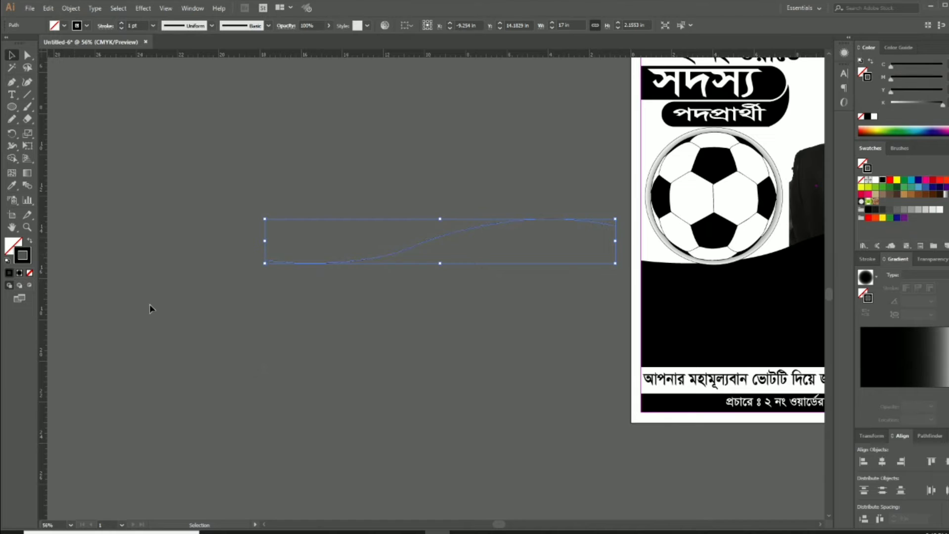
{"action": "left_click", "coordinate": [458, 350]}
{"action": "key", "text": "Tab"}
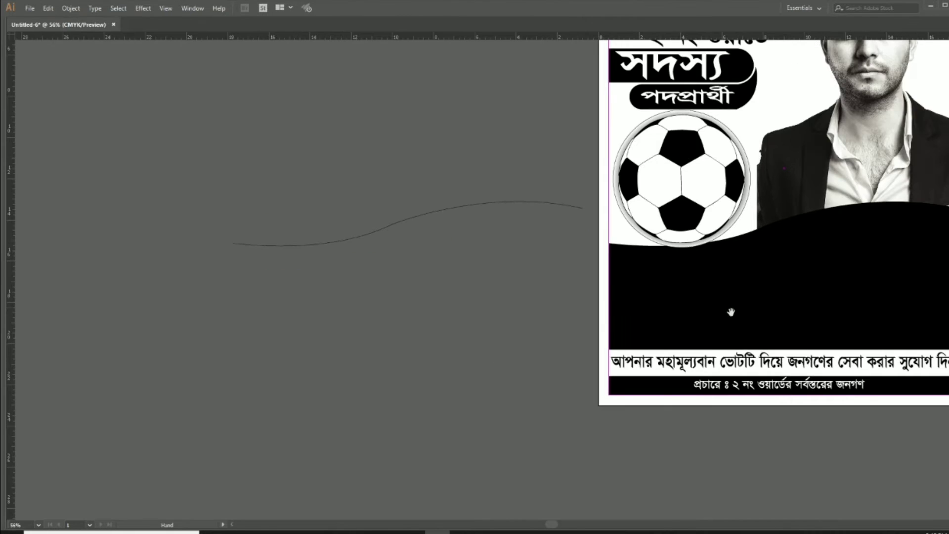
Enlarge the candidate's name text and copy all of its characters
{"action": "left_click_drag", "start_coordinate": [728, 314], "coordinate": [555, 315]}
{"action": "left_click", "coordinate": [844, 307]}
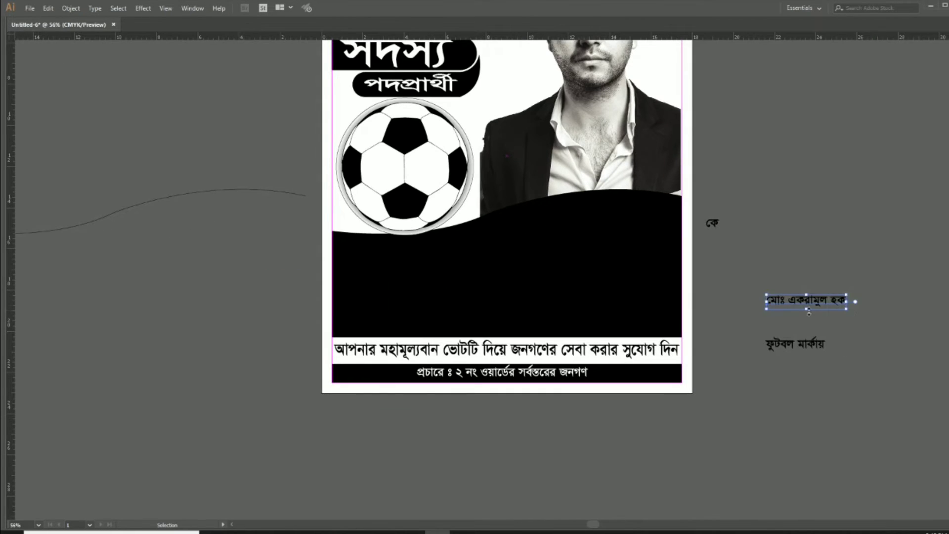
{"action": "left_click_drag", "start_coordinate": [766, 312], "coordinate": [719, 391]}
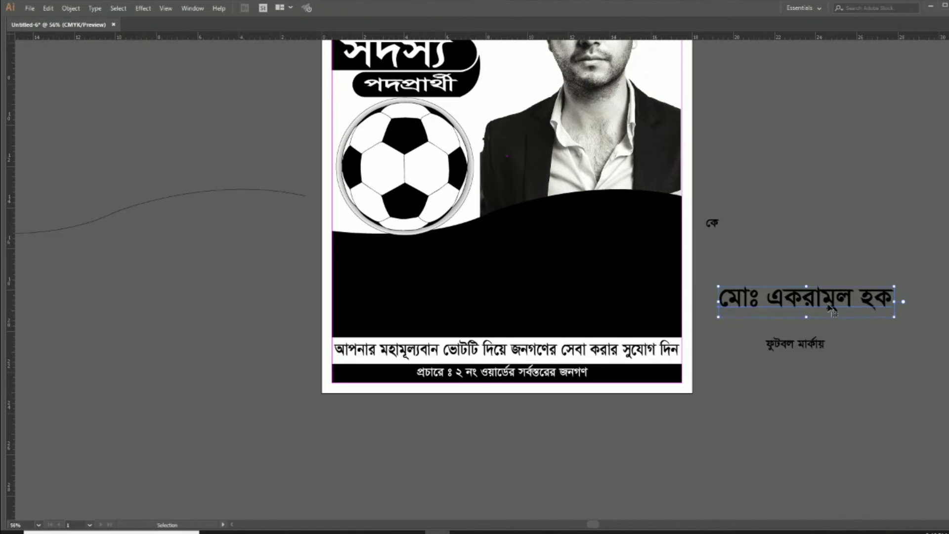
{"action": "double_click", "coordinate": [834, 304]}
{"action": "key", "text": "ctrl+a"}
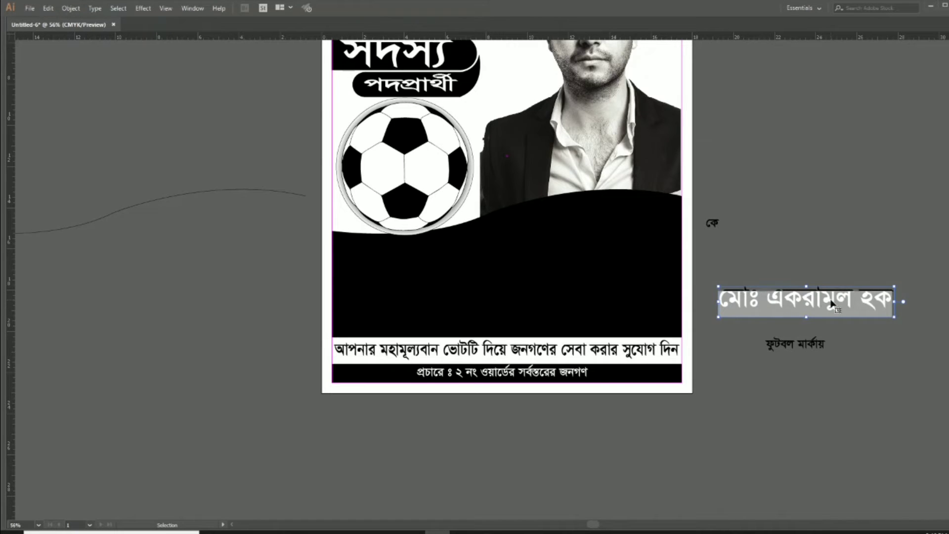
{"action": "left_click", "coordinate": [50, 10]}
{"action": "left_click", "coordinate": [69, 58]}
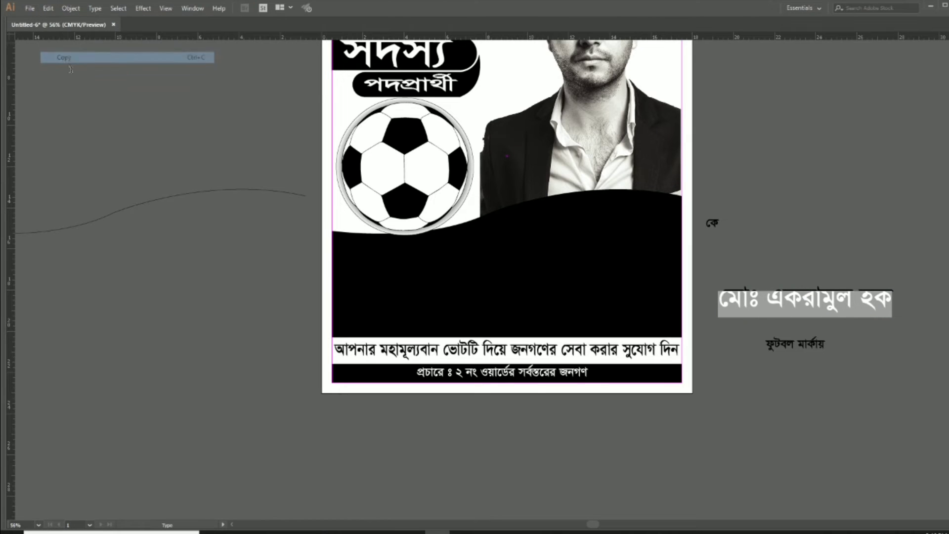
{"action": "key", "text": "Escape"}
{"action": "left_click", "coordinate": [190, 258]}
Zoom in on the open wavy path and select it
{"action": "left_click_drag", "start_coordinate": [144, 259], "coordinate": [376, 285]}
{"action": "left_click", "coordinate": [377, 282], "text": "ctrl"}
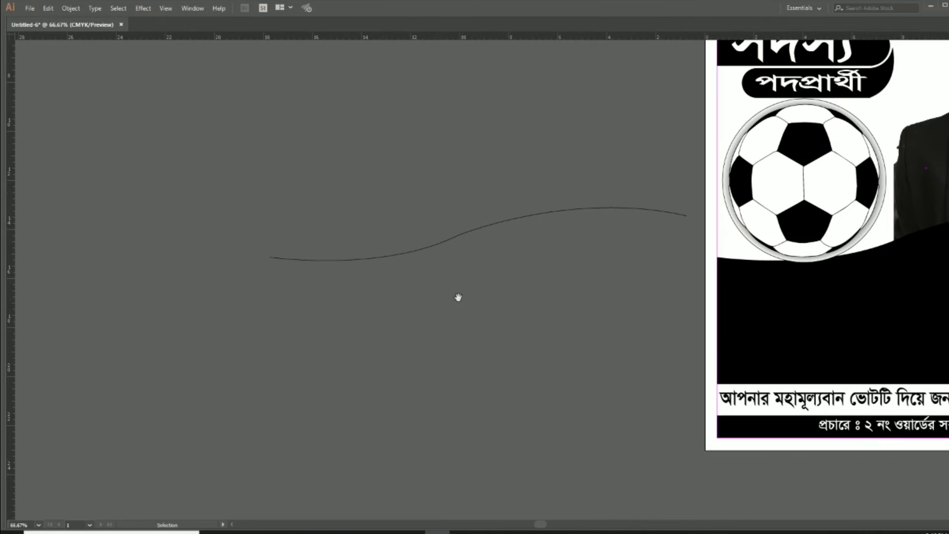
{"action": "left_click_drag", "start_coordinate": [459, 297], "coordinate": [409, 244]}
{"action": "key", "text": "Tab"}
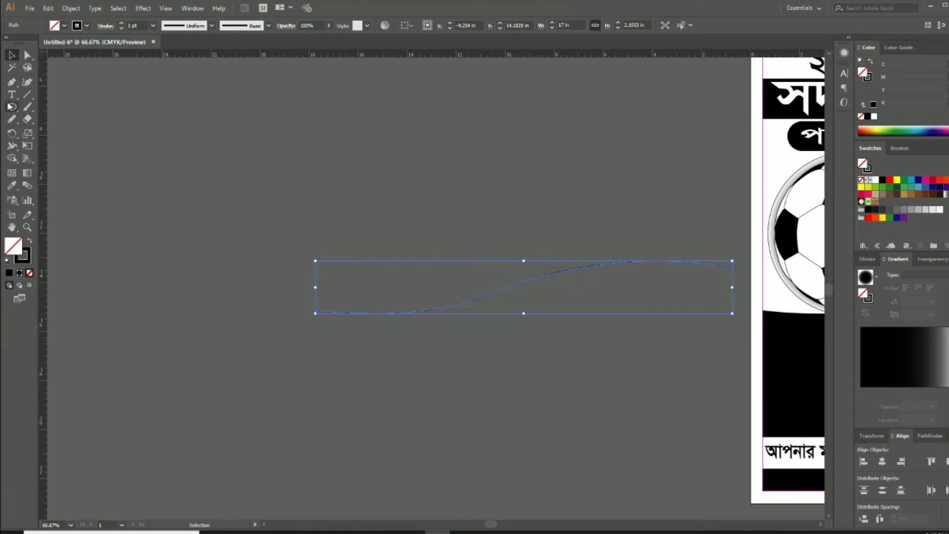
Paste the candidate's name as type on the wavy path
{"action": "left_click", "coordinate": [11, 94]}
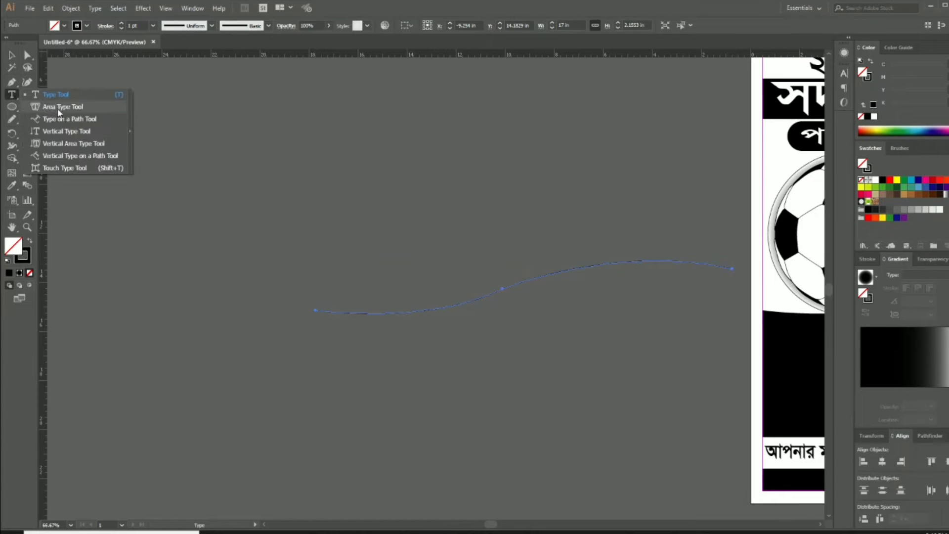
{"action": "left_click", "coordinate": [69, 118]}
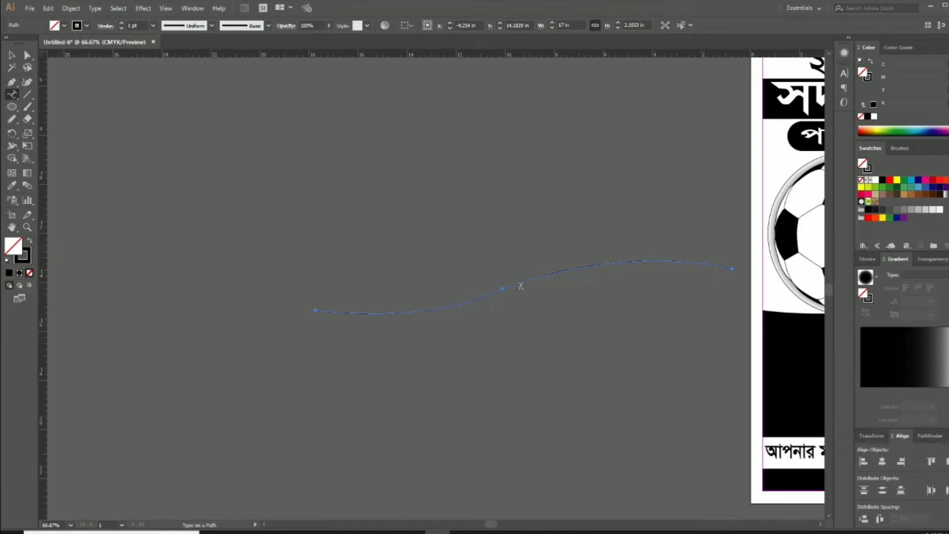
{"action": "left_click", "coordinate": [519, 282]}
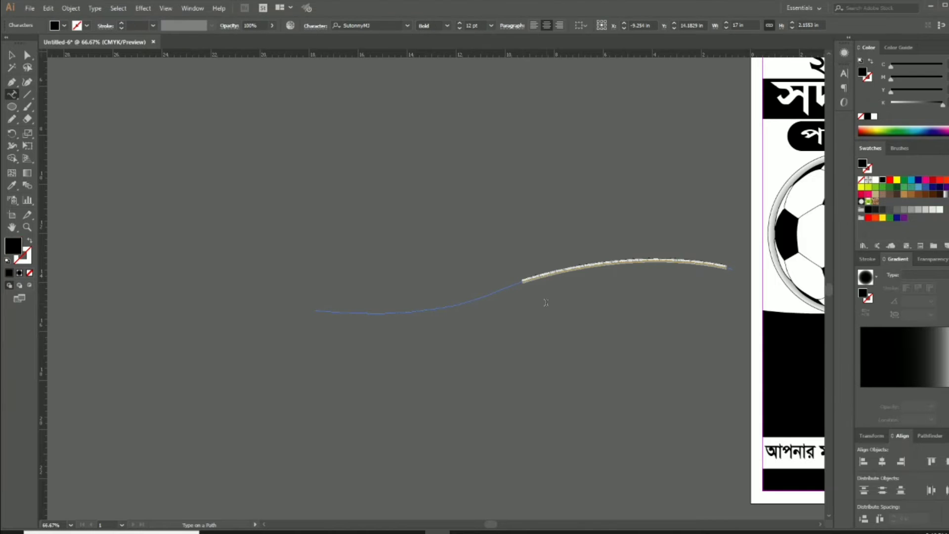
{"action": "key", "text": "ctrl+v"}
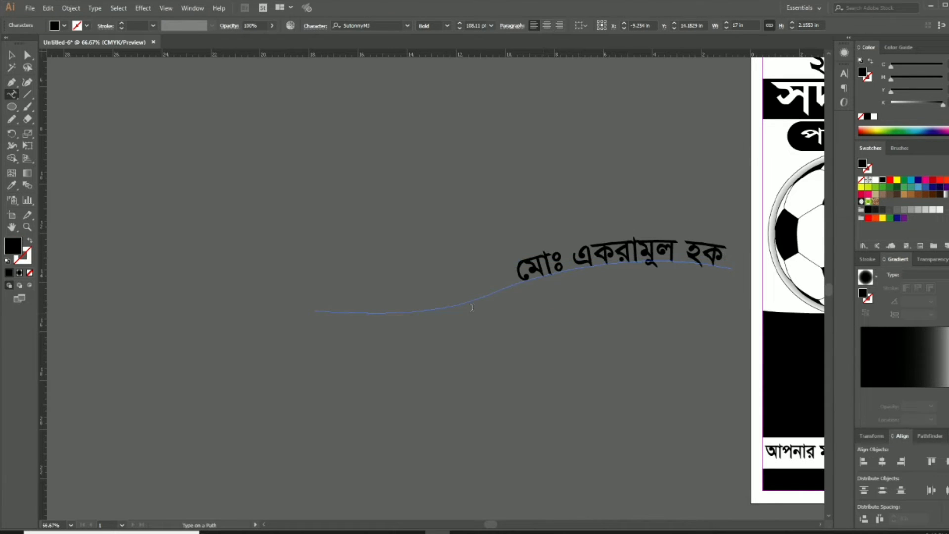
Slide the name's start bracket left along the wave and set it to 160 pt
{"action": "left_click", "coordinate": [12, 55]}
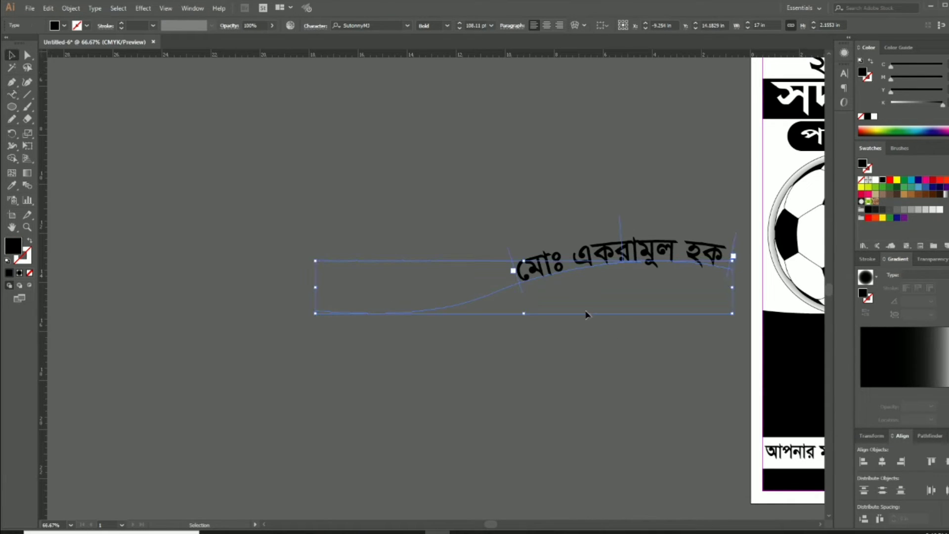
{"action": "left_click_drag", "start_coordinate": [522, 289], "coordinate": [317, 309]}
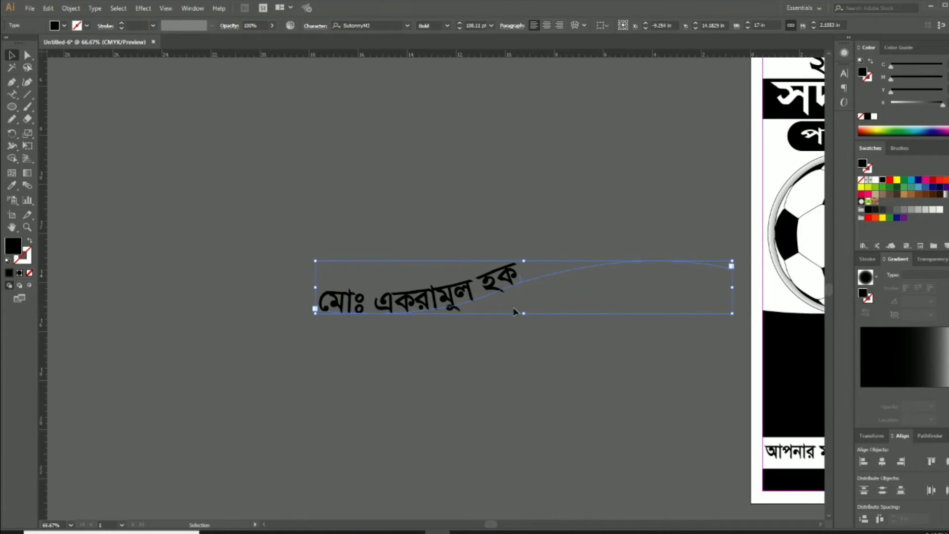
{"action": "left_click", "coordinate": [476, 25]}
{"action": "key", "text": "shift+Up"}
{"action": "key", "text": "shift+Up"}
{"action": "key", "text": "shift+Up"}
{"action": "key", "text": "shift+Up"}
{"action": "key", "text": "shift+Up"}
{"action": "key", "text": "shift+Up"}
{"action": "key", "text": "shift+Up"}
{"action": "key", "text": "shift+Up"}
{"action": "key", "text": "shift+Up"}
{"action": "key", "text": "shift+Up"}
{"action": "key", "text": "shift+Up"}
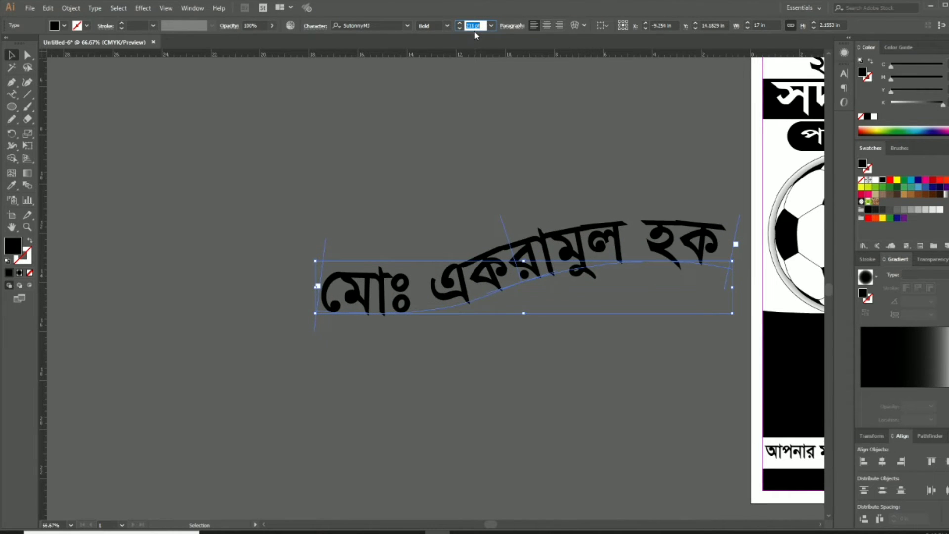
{"action": "left_click", "coordinate": [540, 391]}
{"action": "key", "text": "Tab"}
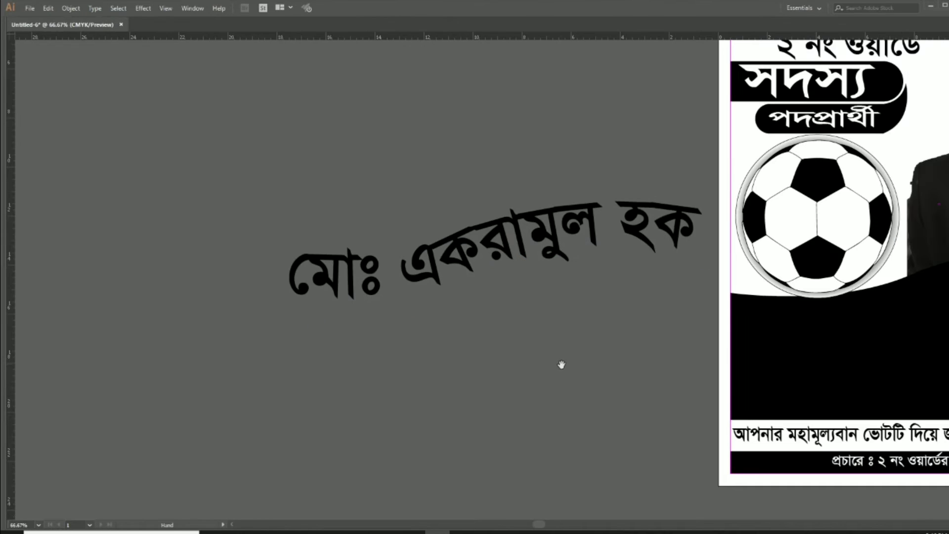
Move the curved name onto the poster and nudge it down into the black wave
{"action": "left_click_drag", "start_coordinate": [561, 365], "coordinate": [211, 299]}
{"action": "left_click_drag", "start_coordinate": [203, 193], "coordinate": [607, 265]}
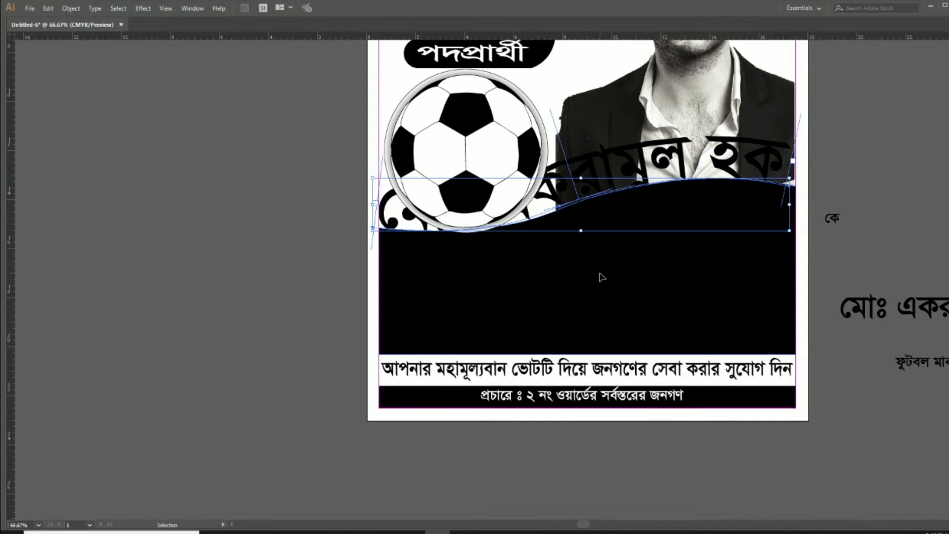
{"action": "key", "text": "shift+Down"}
{"action": "key", "text": "shift+Down"}
{"action": "key", "text": "shift+Down"}
{"action": "key", "text": "shift+Down"}
{"action": "key", "text": "shift+Down"}
{"action": "key", "text": "shift+Down"}
{"action": "key", "text": "shift+Down"}
{"action": "key", "text": "shift+Down"}
{"action": "key", "text": "shift+Down"}
{"action": "key", "text": "shift+Down"}
{"action": "key", "text": "shift+Down"}
{"action": "key", "text": "shift+Down"}
{"action": "key", "text": "shift+Down"}
{"action": "key", "text": "shift+Down"}
{"action": "key", "text": "shift+Down"}
{"action": "key", "text": "shift+Down"}
{"action": "key", "text": "shift+Down"}
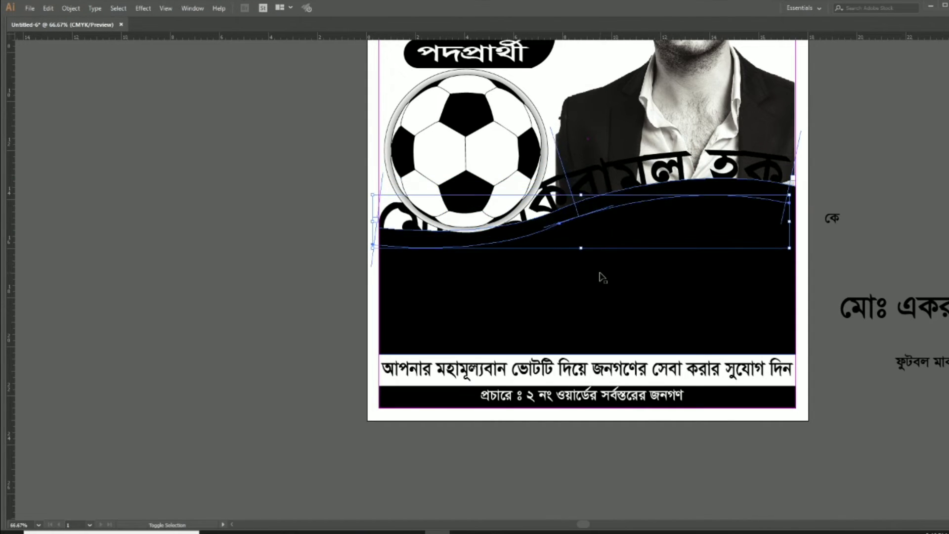
{"action": "key", "text": "shift+Down"}
{"action": "key", "text": "Tab"}
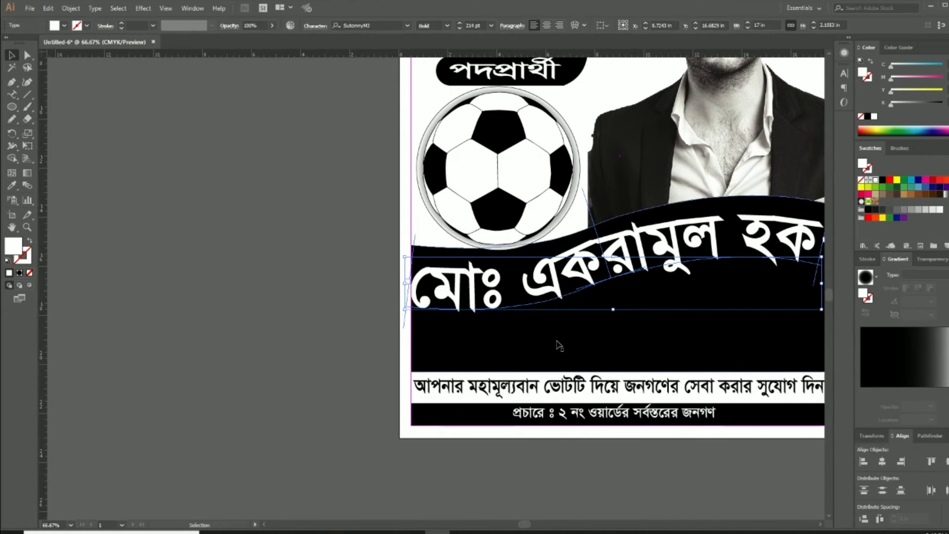
{"action": "key", "text": "Tab"}
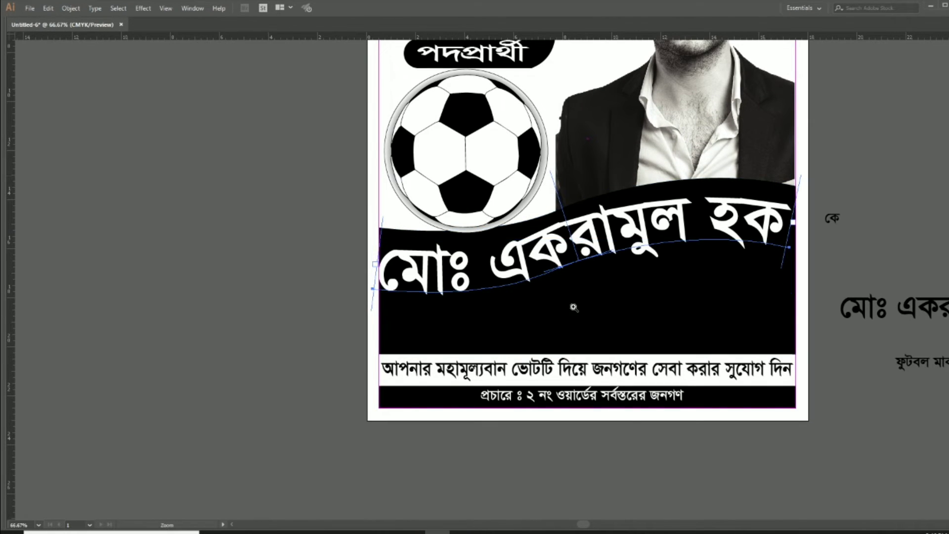
{"action": "left_click", "coordinate": [584, 294], "text": "ctrl"}
{"action": "key", "text": "Right"}
{"action": "key", "text": "Right"}
{"action": "key", "text": "Right"}
{"action": "key", "text": "Right"}
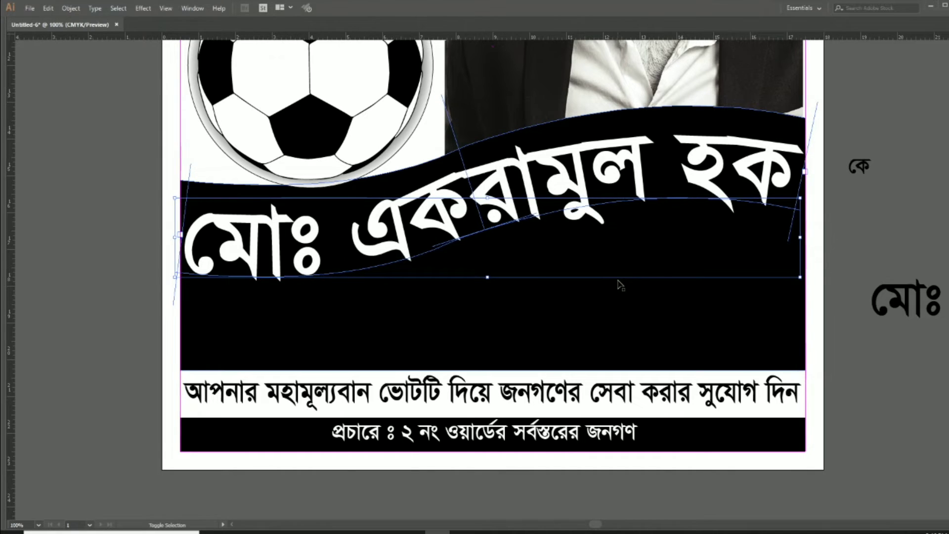
{"action": "key", "text": "shift+Up"}
{"action": "key", "text": "shift+Up"}
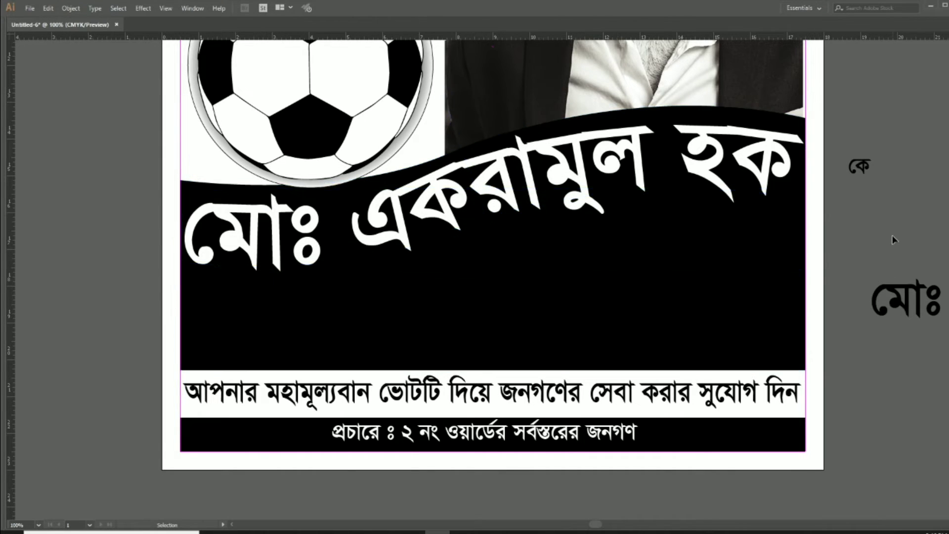
{"action": "key", "text": "Tab"}
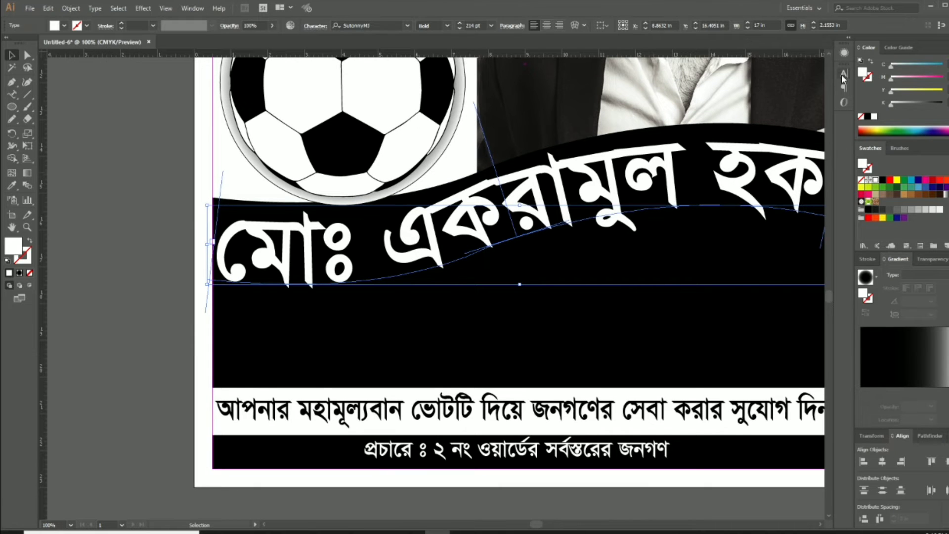
Set the curved name's vertical scale to 130% in the Character panel
{"action": "left_click", "coordinate": [843, 75]}
{"action": "left_click", "coordinate": [750, 158]}
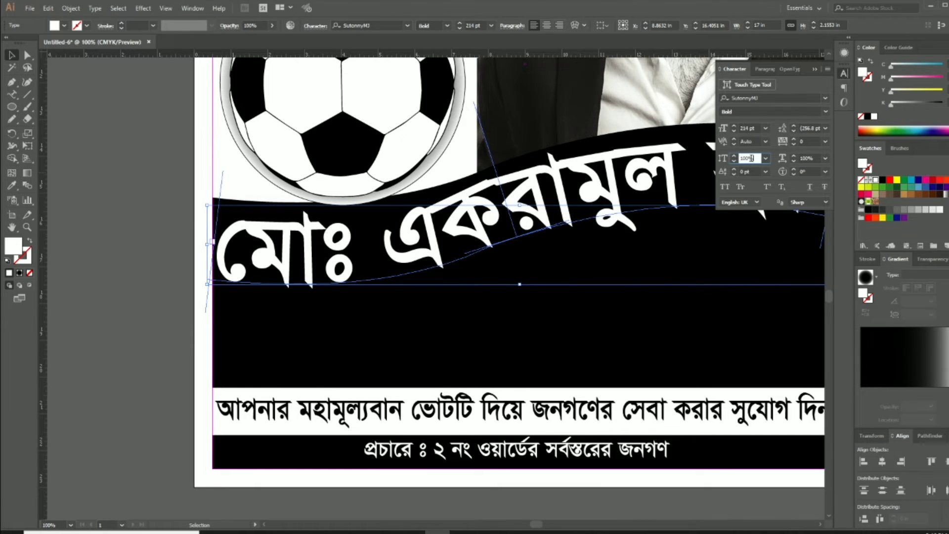
{"action": "type", "text": "120"}
{"action": "key", "text": "Return"}
{"action": "key", "text": "shift+Up"}
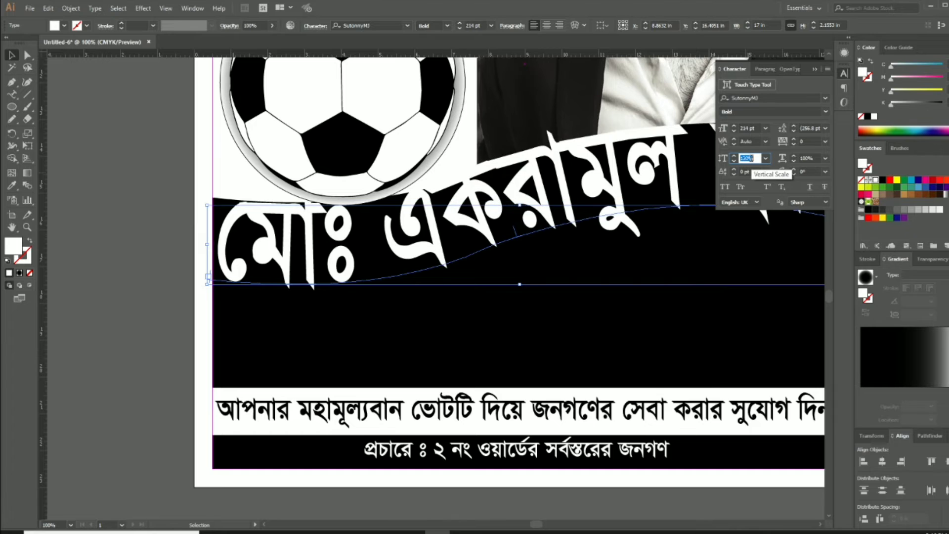
{"action": "left_click", "coordinate": [814, 69]}
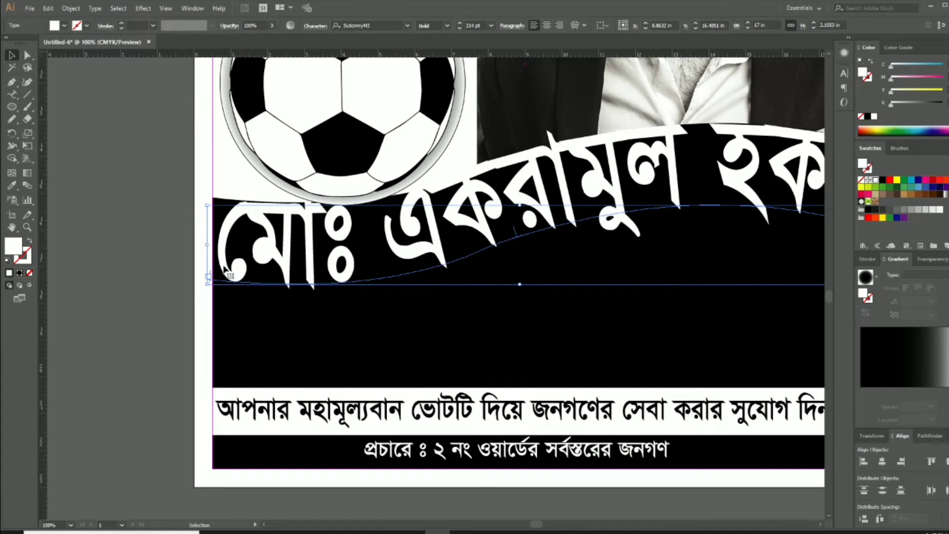
Nudge the name down and left, and reduce its font size slightly
{"action": "left_click", "coordinate": [150, 258]}
{"action": "left_click", "coordinate": [376, 259]}
{"action": "key", "text": "shift+Down"}
{"action": "key", "text": "shift+Down"}
{"action": "key", "text": "shift+Down"}
{"action": "key", "text": "shift+Down"}
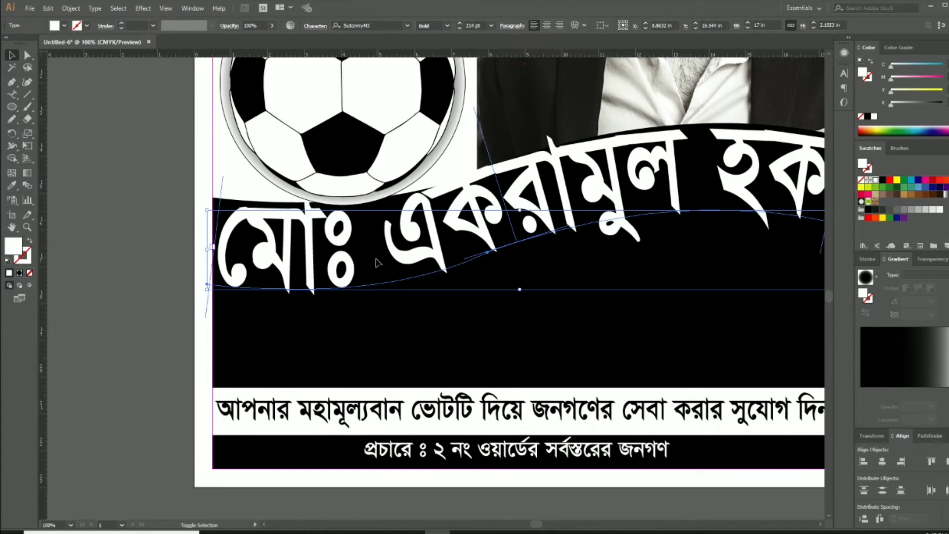
{"action": "key", "text": "Tab"}
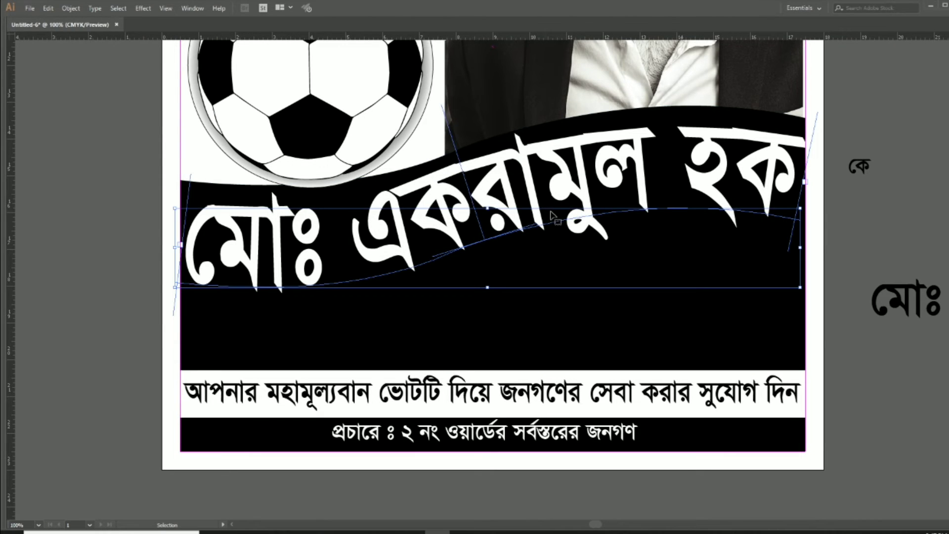
{"action": "key", "text": "Left"}
{"action": "key", "text": "Left"}
{"action": "key", "text": "Left"}
{"action": "key", "text": "Left"}
{"action": "key", "text": "Left"}
{"action": "key", "text": "Left"}
{"action": "key", "text": "Left"}
{"action": "key", "text": "Left"}
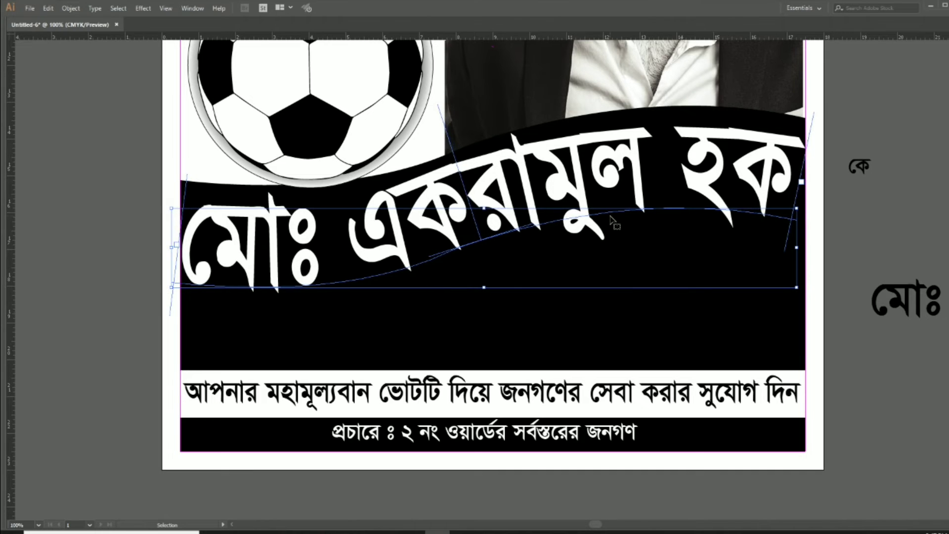
{"action": "key", "text": "Tab"}
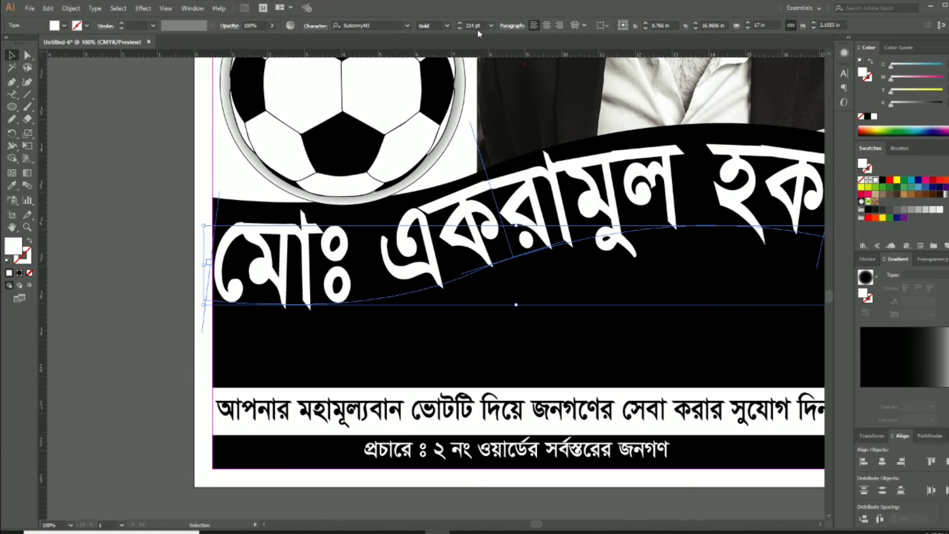
{"action": "left_click", "coordinate": [477, 26]}
{"action": "key", "text": "Down"}
{"action": "key", "text": "Down"}
{"action": "key", "text": "Down"}
Nudge the name slightly right and up to fine-tune its position on the wave
{"action": "left_click", "coordinate": [152, 264]}
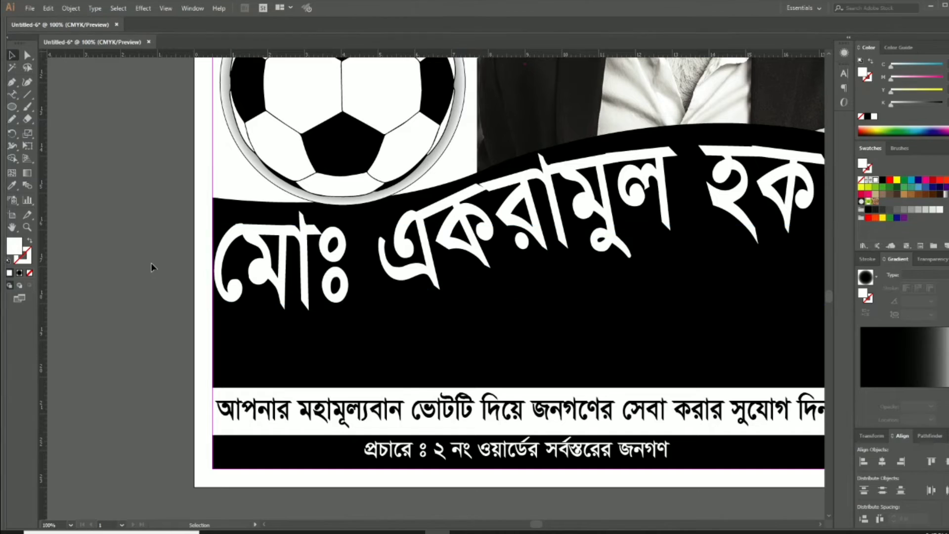
{"action": "key", "text": "Tab"}
{"action": "left_click", "coordinate": [581, 212]}
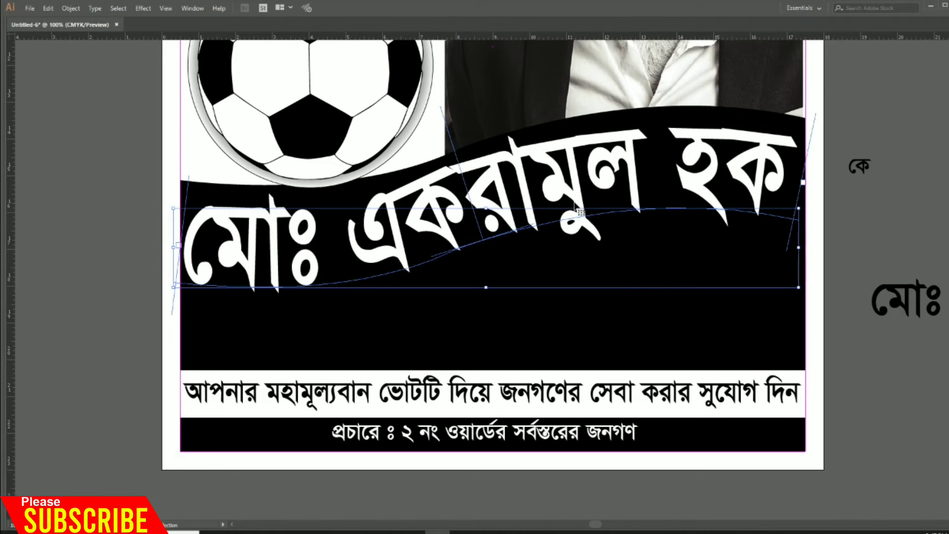
{"action": "key", "text": "Right"}
{"action": "key", "text": "Right"}
{"action": "key", "text": "Up"}
{"action": "key", "text": "Up"}
{"action": "key", "text": "Up"}
{"action": "key", "text": "Up"}
{"action": "key", "text": "Up"}
{"action": "key", "text": "Up"}
{"action": "key", "text": "Up"}
{"action": "key", "text": "Up"}
{"action": "key", "text": "Up"}
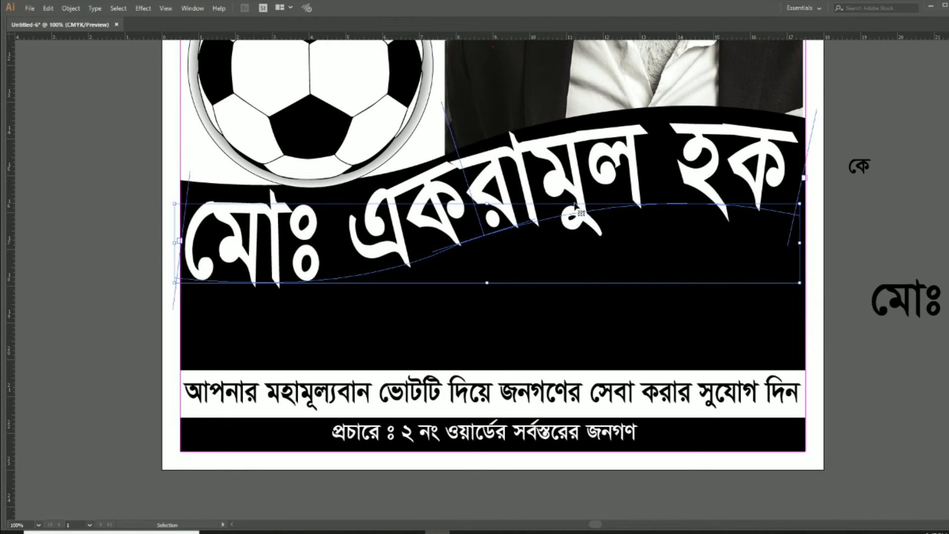
{"action": "key", "text": "Up"}
{"action": "key", "text": "Up"}
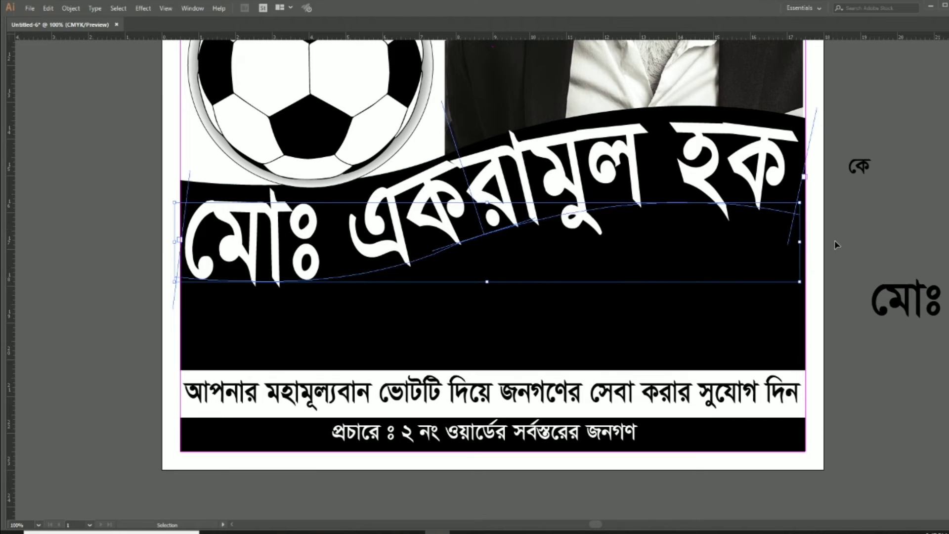
{"action": "left_click", "coordinate": [856, 224]}
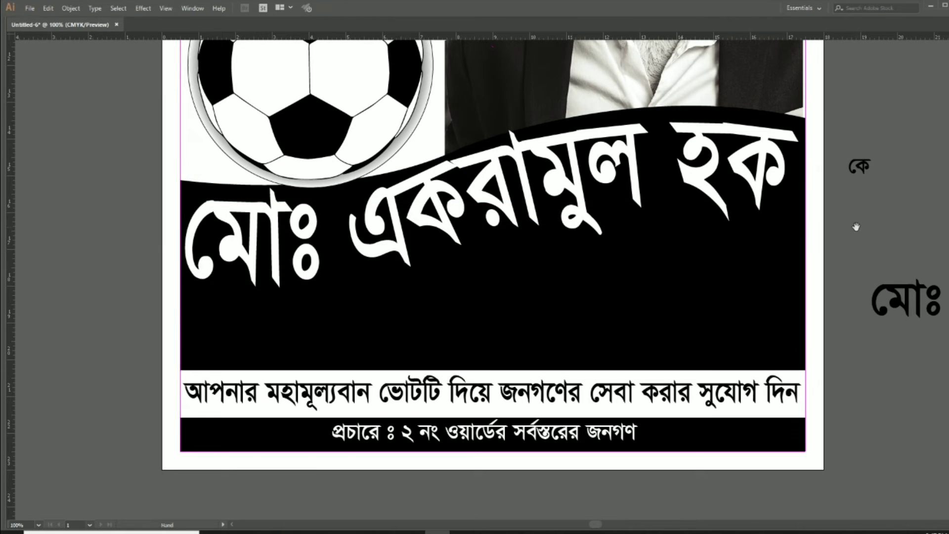
{"action": "left_click", "coordinate": [864, 188]}
Copy the কে label onto the black band, make it white and enlarge it to about 70 pt
{"action": "left_click_drag", "start_coordinate": [873, 184], "coordinate": [805, 237]}
{"action": "key", "text": "Tab"}
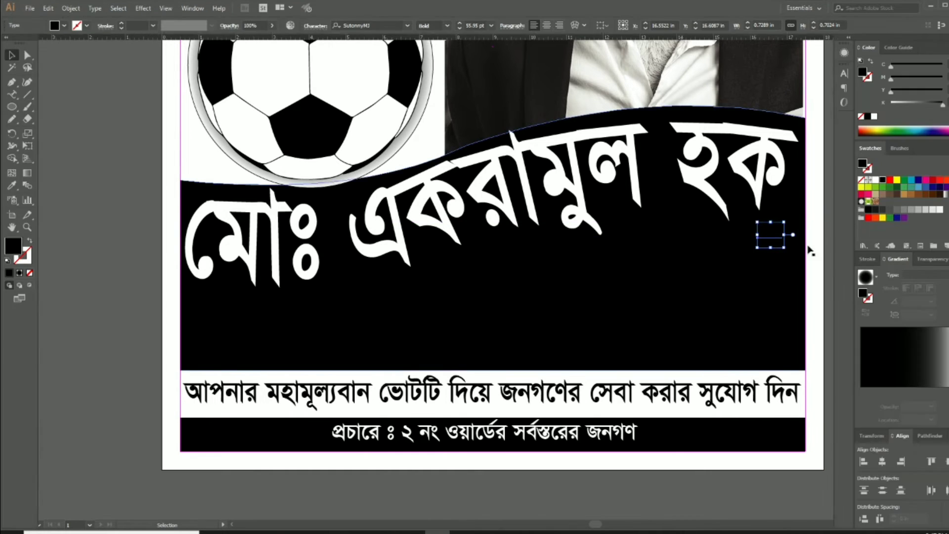
{"action": "left_click", "coordinate": [875, 180]}
{"action": "scroll", "coordinate": [673, 269], "scroll_direction": "right", "scroll_amount": 5}
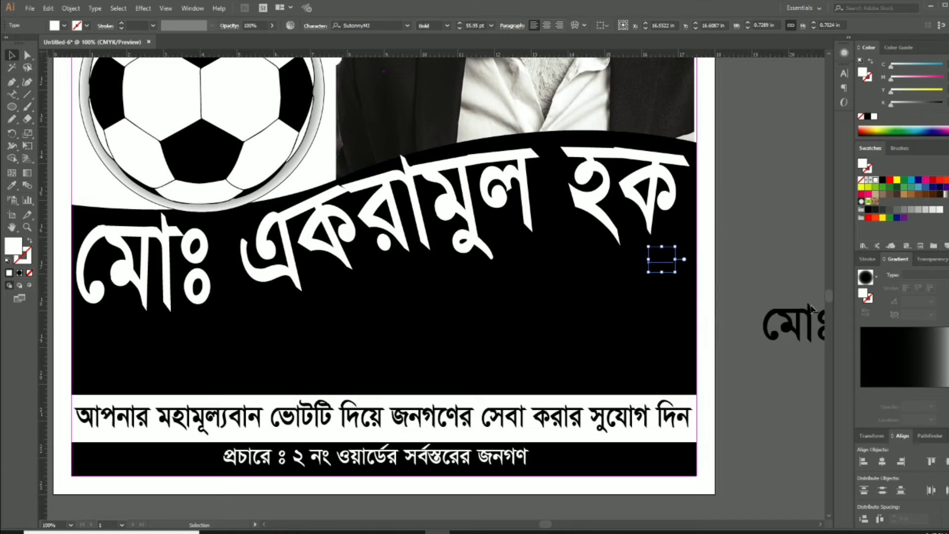
{"action": "left_click_drag", "start_coordinate": [675, 275], "coordinate": [679, 255]}
{"action": "left_click", "coordinate": [747, 280]}
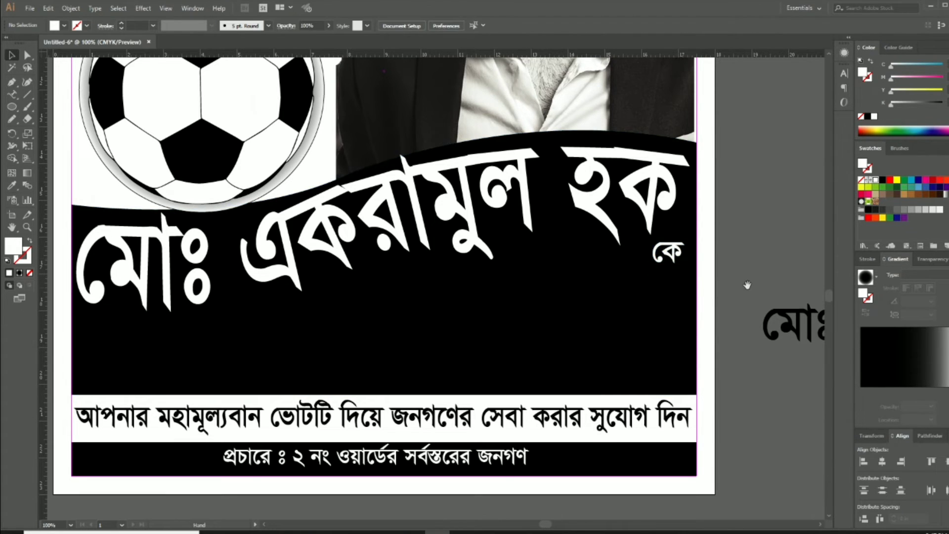
{"action": "left_click_drag", "start_coordinate": [747, 285], "coordinate": [754, 241]}
{"action": "key", "text": "Tab"}
{"action": "left_click_drag", "start_coordinate": [726, 355], "coordinate": [757, 346]}
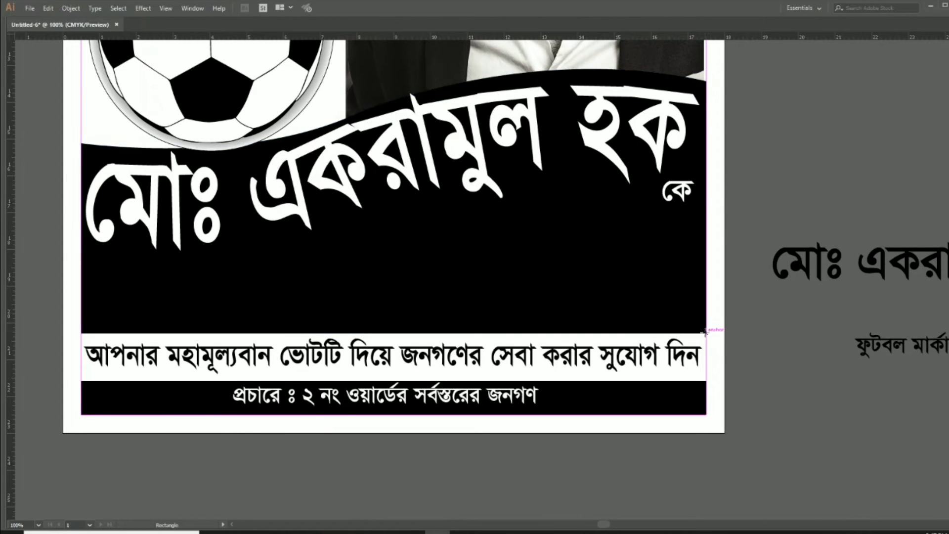
Draw a white rectangle across the lower right of the black band, extending it farther left
{"action": "left_click_drag", "start_coordinate": [705, 332], "coordinate": [373, 251]}
{"action": "key", "text": "Tab"}
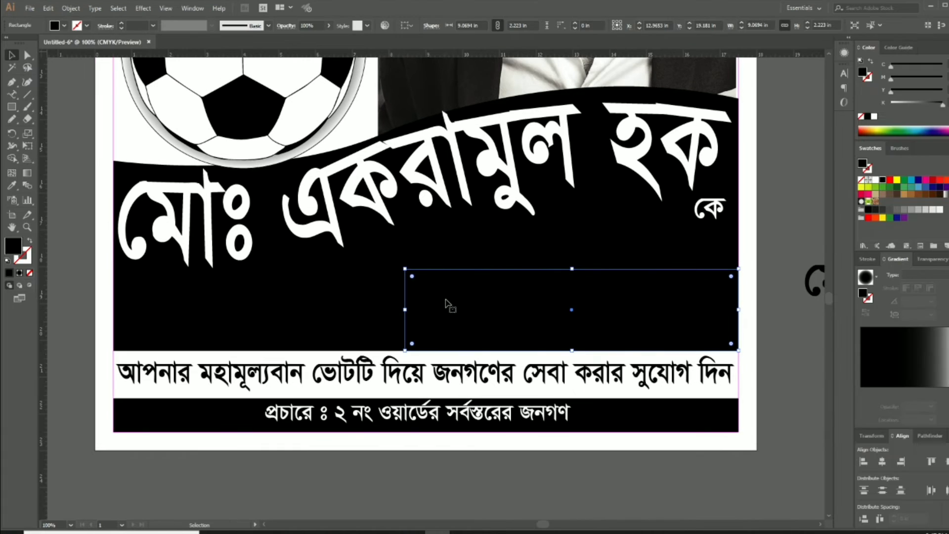
{"action": "left_click", "coordinate": [875, 179]}
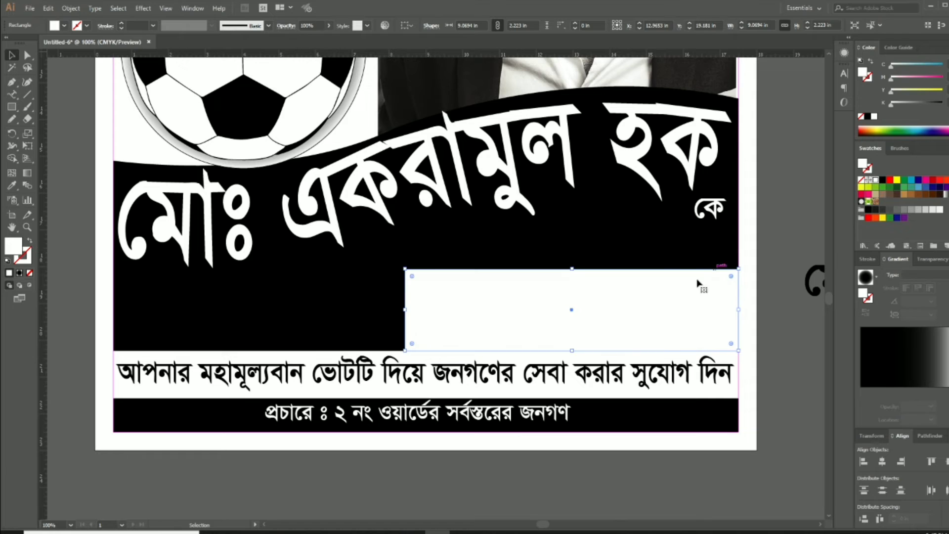
{"action": "key", "text": "Up"}
{"action": "key", "text": "Up"}
{"action": "key", "text": "Up"}
{"action": "key", "text": "Up"}
{"action": "key", "text": "Up"}
{"action": "key", "text": "Up"}
{"action": "key", "text": "Up"}
{"action": "key", "text": "Up"}
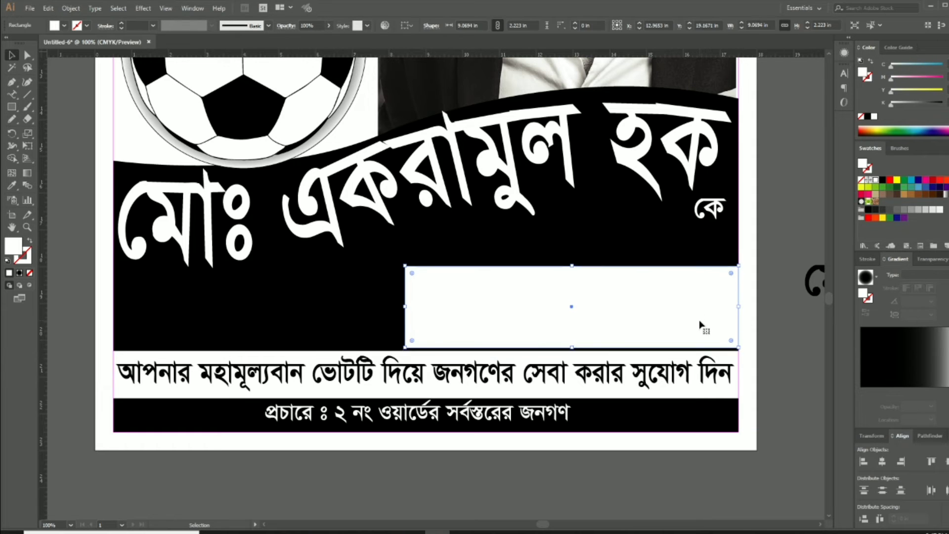
{"action": "key", "text": "Left"}
{"action": "key", "text": "Left"}
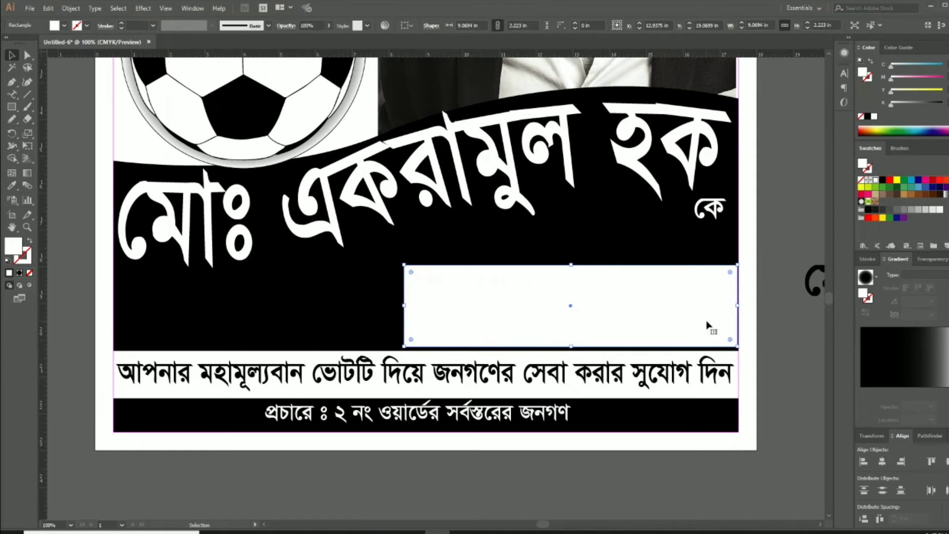
{"action": "key", "text": "Right"}
{"action": "key", "text": "Right"}
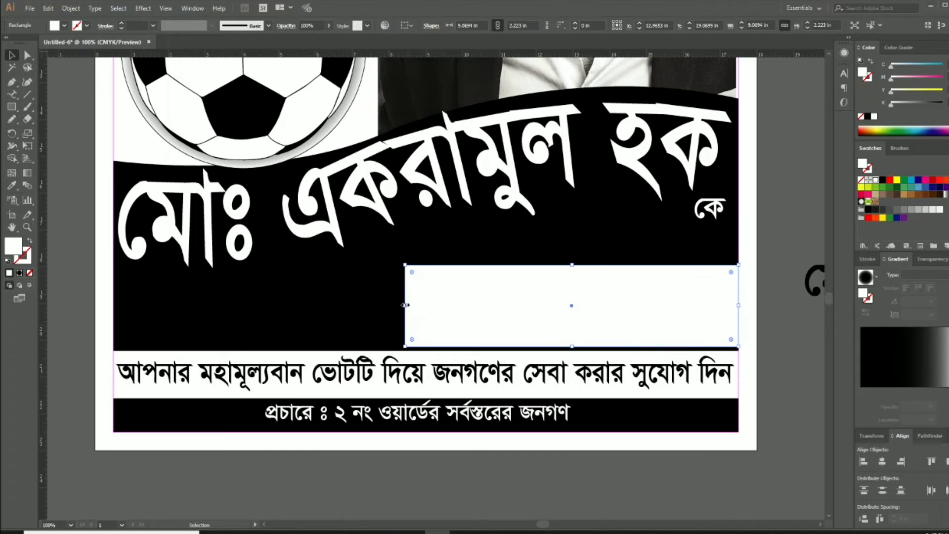
{"action": "left_click_drag", "start_coordinate": [404, 305], "coordinate": [346, 306]}
Slide the rectangle's top-left anchor right to give the banner a slanted left edge
{"action": "left_click", "coordinate": [27, 55]}
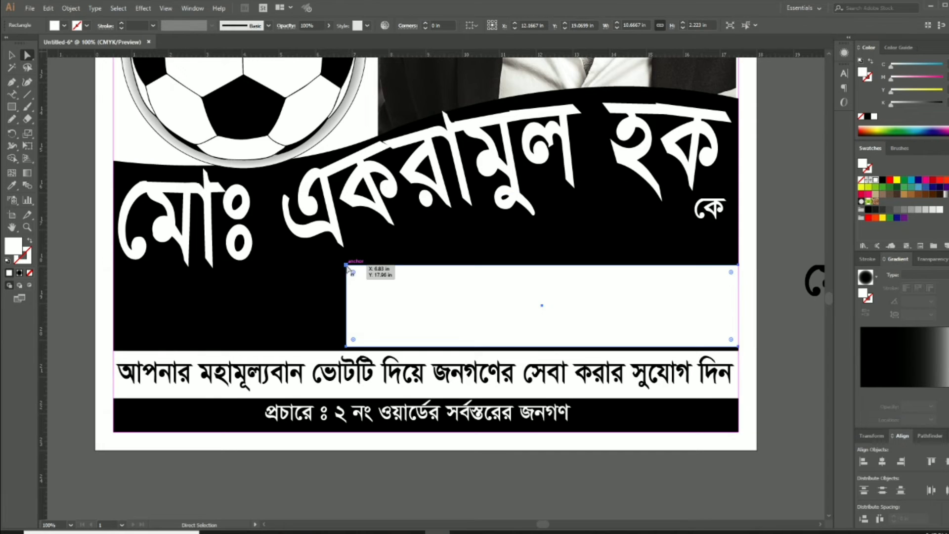
{"action": "left_click_drag", "start_coordinate": [347, 266], "coordinate": [397, 271]}
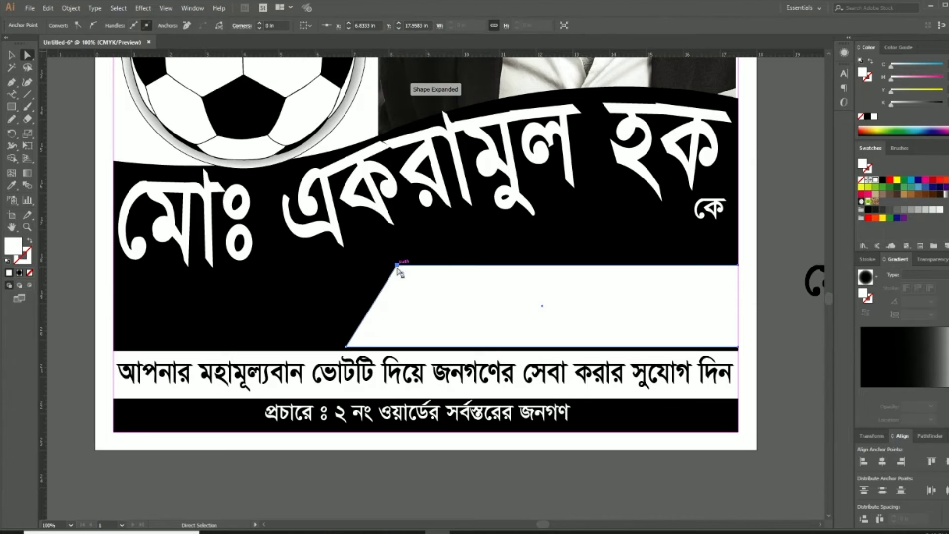
{"action": "left_click", "coordinate": [12, 55]}
{"action": "left_click", "coordinate": [50, 227]}
{"action": "key", "text": "Tab"}
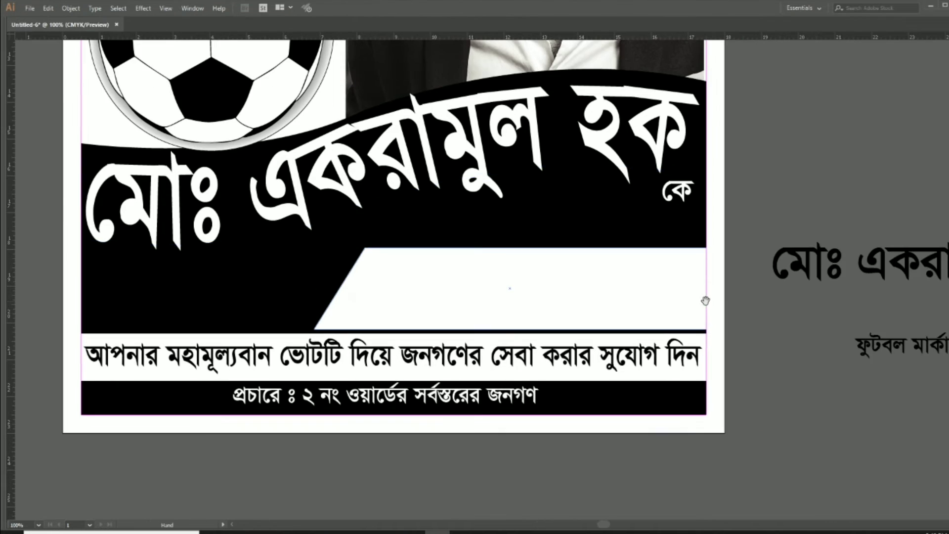
Move the name title aside and place the ফুটবল মার্কায় text onto the white banner, enlarged
{"action": "scroll", "coordinate": [474, 277], "scroll_direction": "right", "scroll_amount": 5}
{"action": "left_click_drag", "start_coordinate": [662, 267], "coordinate": [781, 55]}
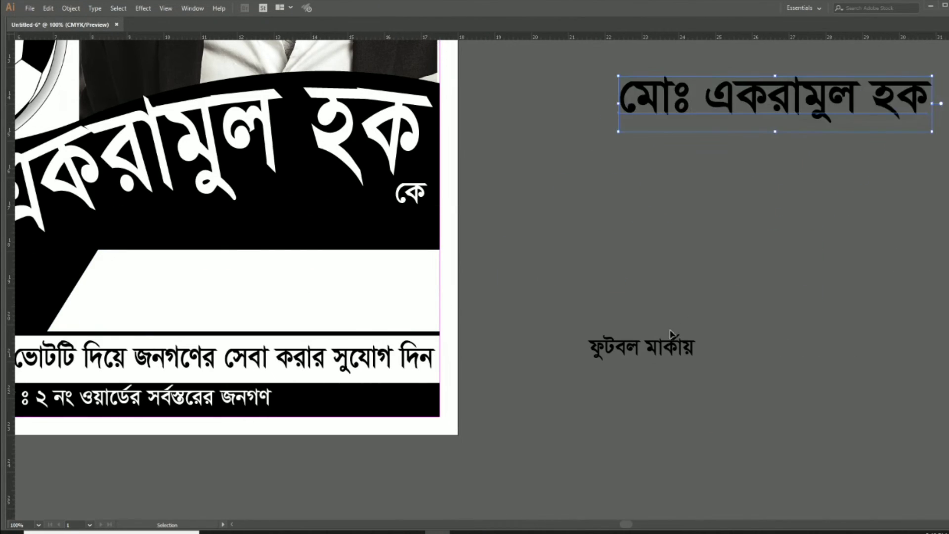
{"action": "left_click_drag", "start_coordinate": [598, 352], "coordinate": [239, 287]}
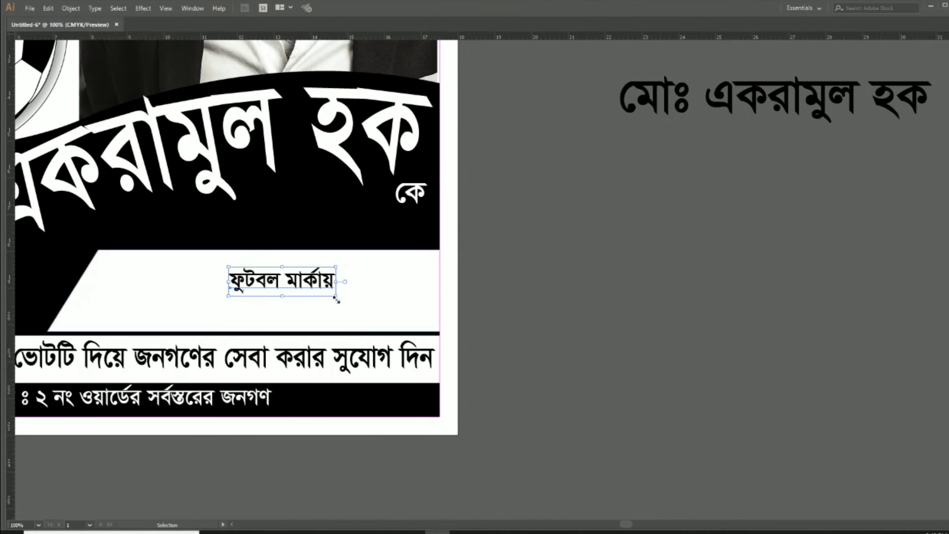
{"action": "left_click_drag", "start_coordinate": [336, 296], "coordinate": [379, 324]}
Set the ফুটবল মার্কায় text's font to Shamim Cholontika ANSI V1
{"action": "key", "text": "Tab"}
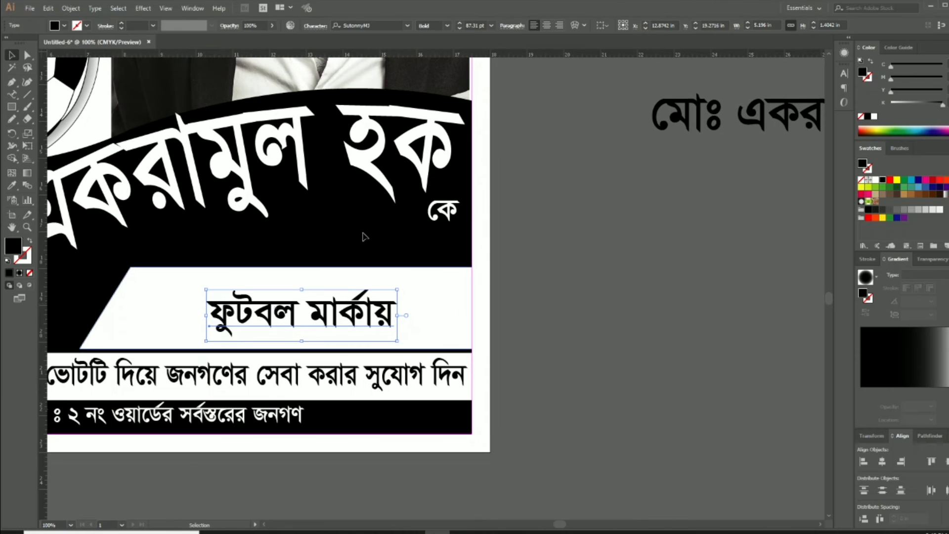
{"action": "left_click", "coordinate": [370, 26]}
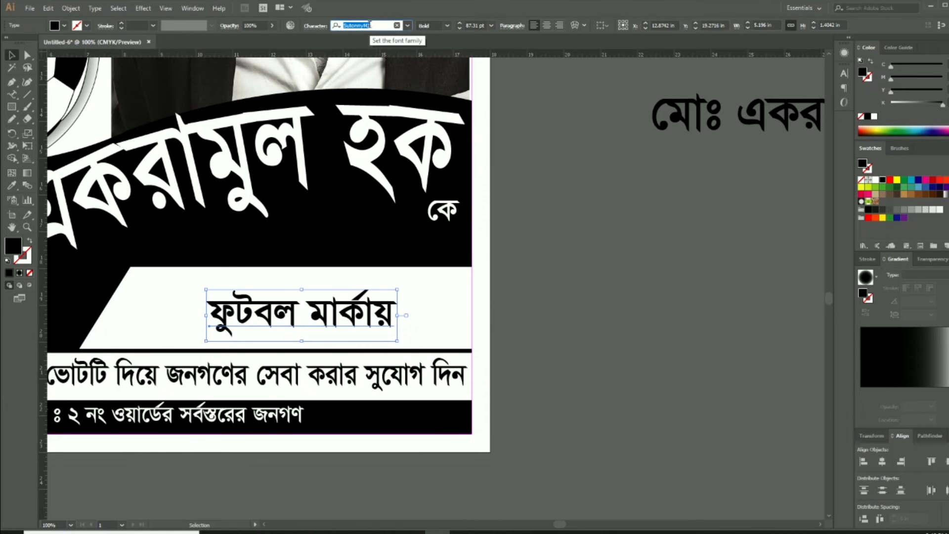
{"action": "type", "text": "shamim"}
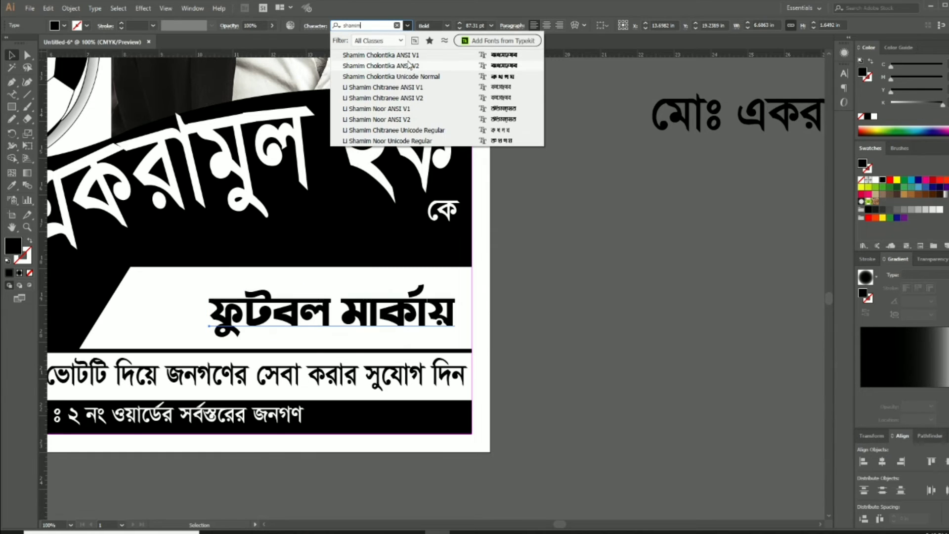
{"action": "left_click", "coordinate": [405, 58]}
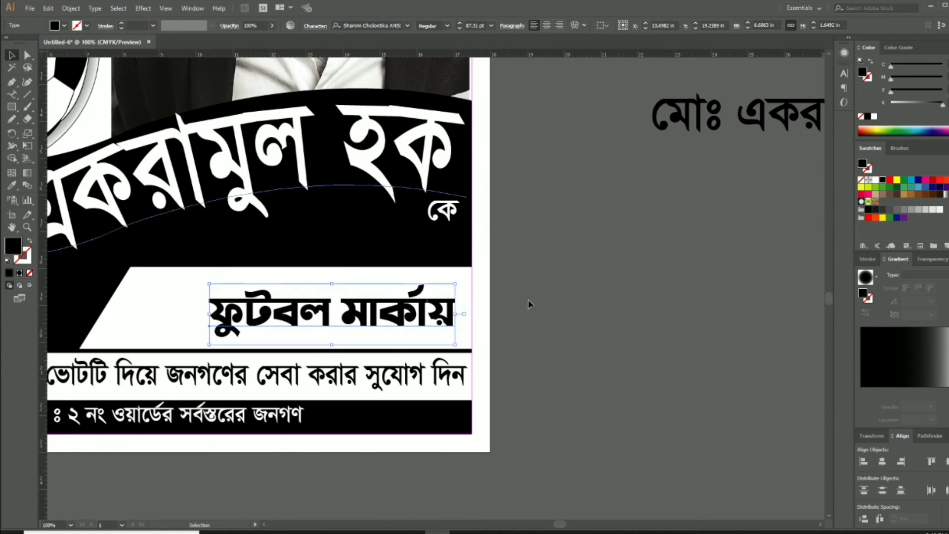
{"action": "left_click", "coordinate": [524, 342]}
{"action": "key", "text": "Tab"}
Reposition the ফুটবল মার্কায় text and scale it up to fill the white banner
{"action": "left_click_drag", "start_coordinate": [448, 326], "coordinate": [620, 330]}
{"action": "left_click_drag", "start_coordinate": [547, 309], "coordinate": [472, 291]}
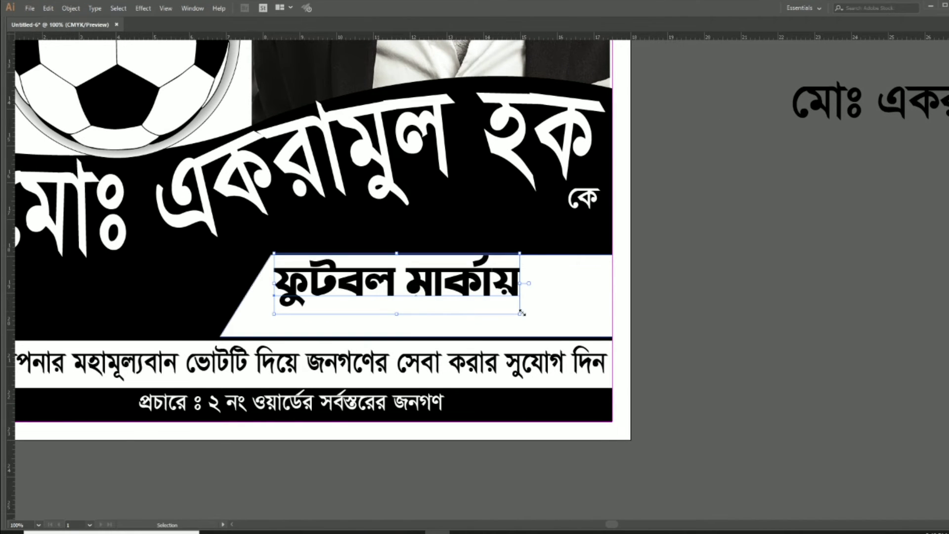
{"action": "left_click_drag", "start_coordinate": [519, 314], "coordinate": [604, 345]}
{"action": "left_click", "coordinate": [681, 346]}
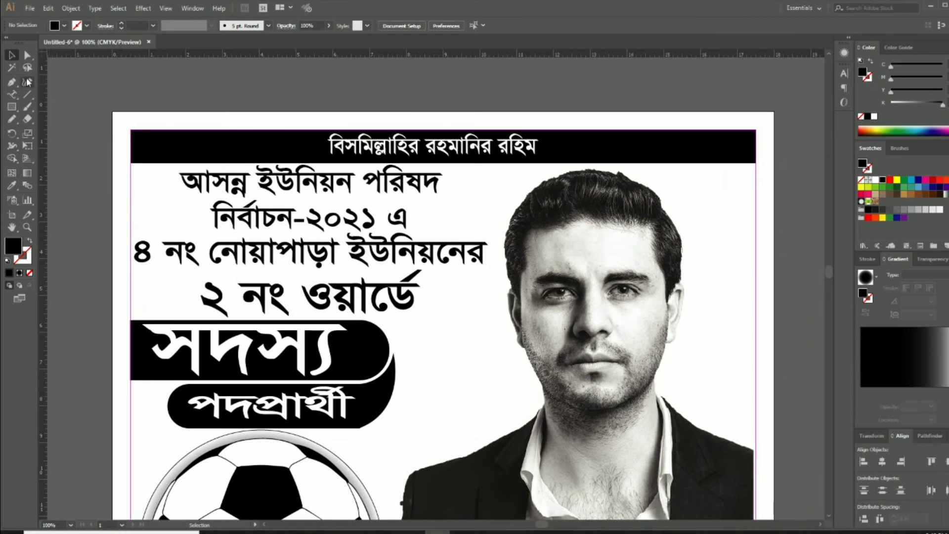
{"action": "left_click", "coordinate": [11, 106]}
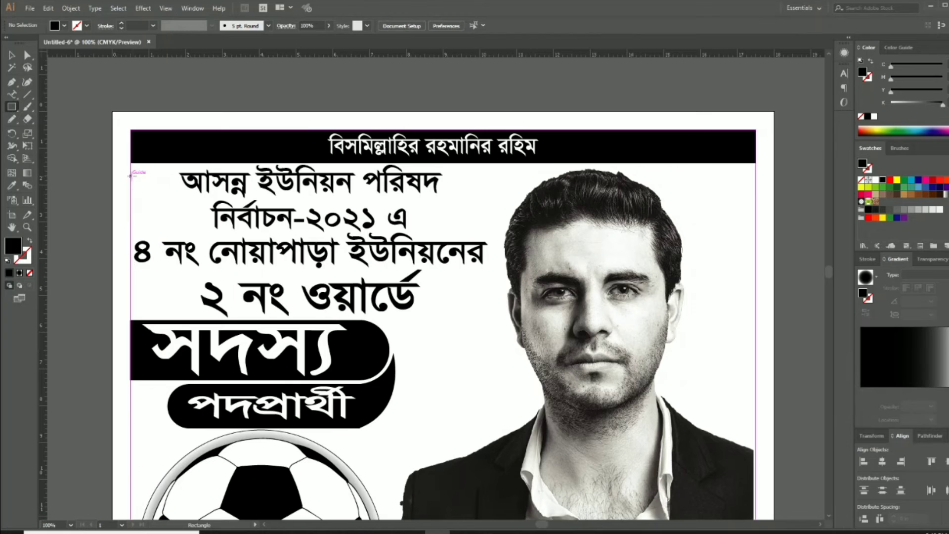
Draw a thin 17-inch bar, move it beside the poster and apply a white-to-black gradient
{"action": "left_click_drag", "start_coordinate": [131, 175], "coordinate": [758, 185]}
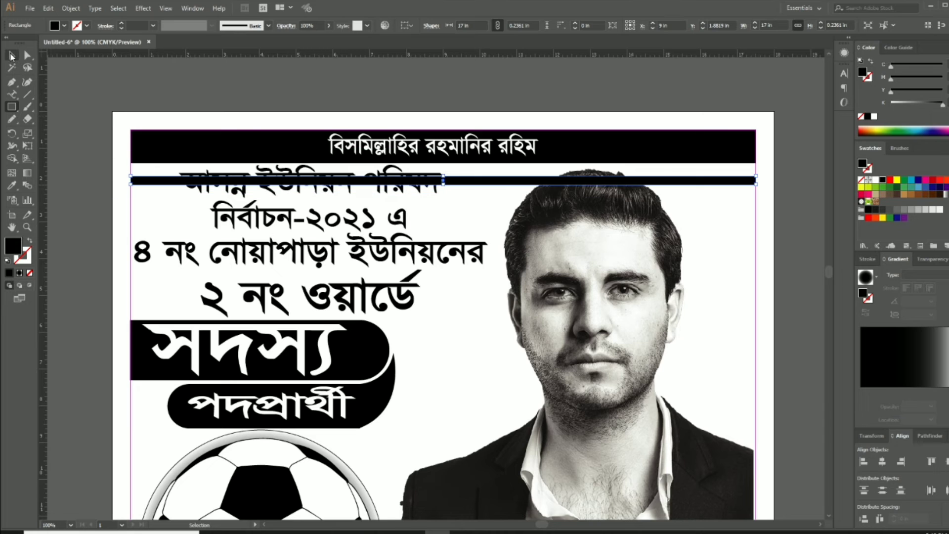
{"action": "left_click", "coordinate": [11, 56]}
{"action": "key", "text": "Tab"}
{"action": "left_click_drag", "start_coordinate": [617, 180], "coordinate": [506, 196]}
{"action": "left_click_drag", "start_coordinate": [576, 222], "coordinate": [415, 190]}
{"action": "key", "text": "Tab"}
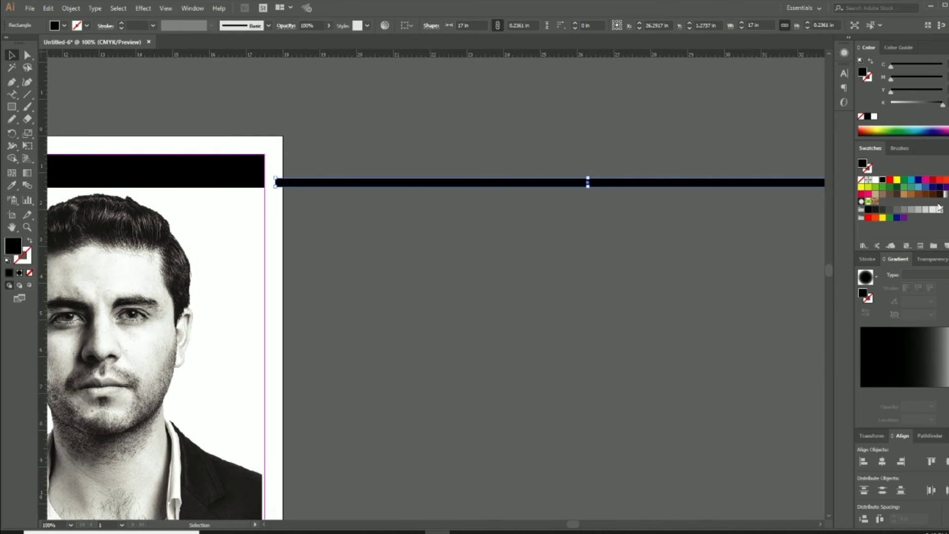
{"action": "key", "text": "period"}
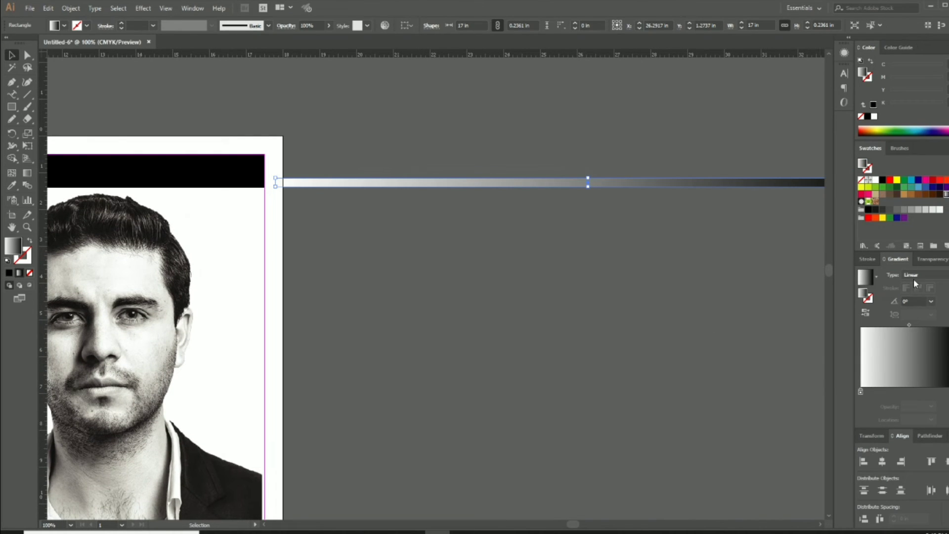
Make the bar's gradient radial, shift its midpoint right and lighten the end stop to about 30% grey
{"action": "left_click", "coordinate": [915, 276]}
{"action": "left_click", "coordinate": [920, 297]}
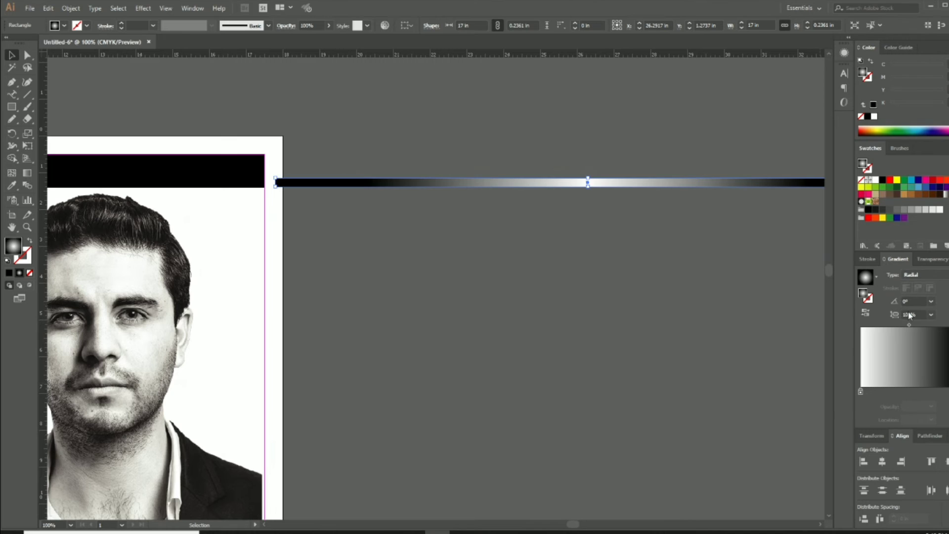
{"action": "left_click_drag", "start_coordinate": [706, 350], "coordinate": [596, 352]}
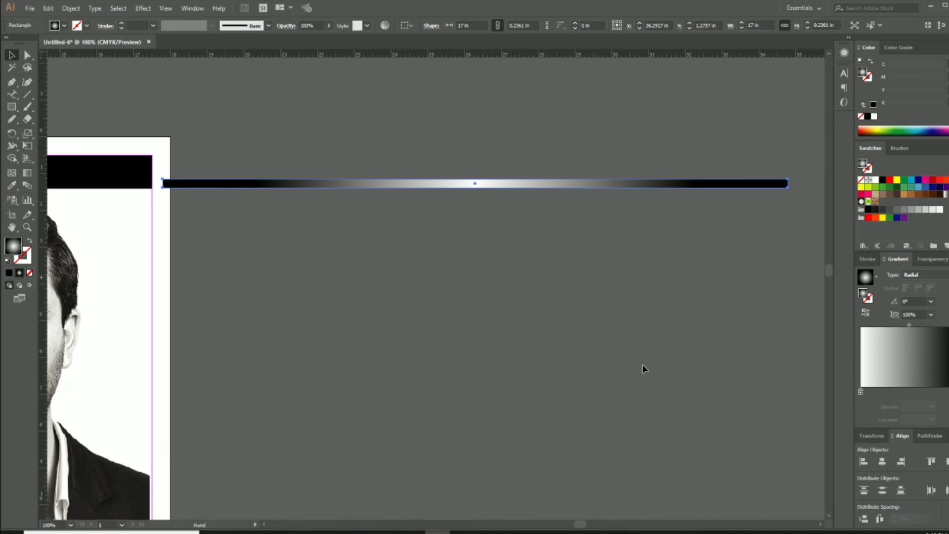
{"action": "left_click_drag", "start_coordinate": [908, 325], "coordinate": [917, 325]}
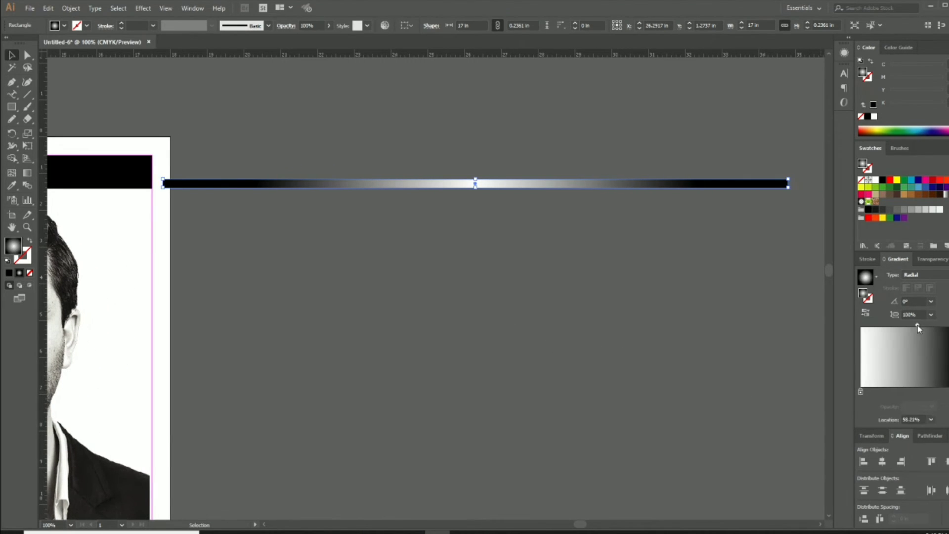
{"action": "left_click", "coordinate": [948, 391]}
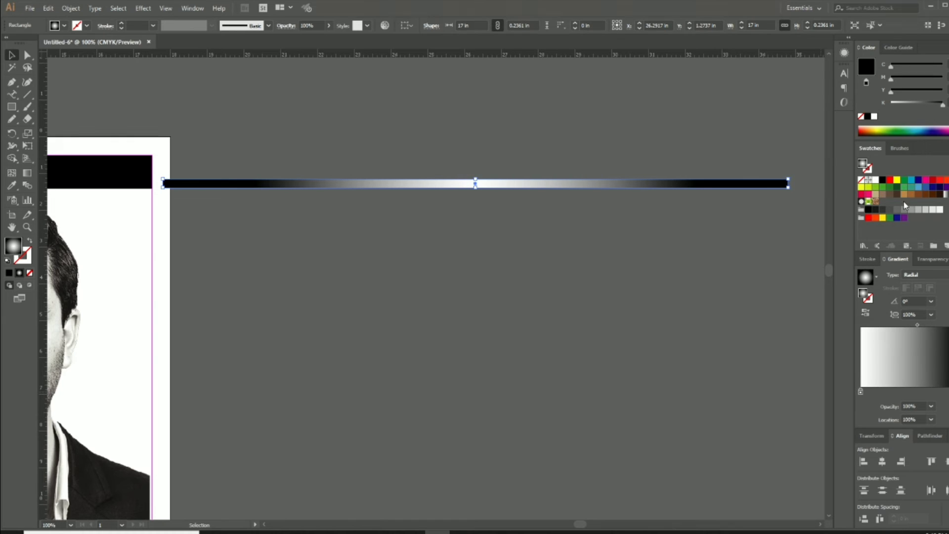
{"action": "left_click", "coordinate": [908, 104]}
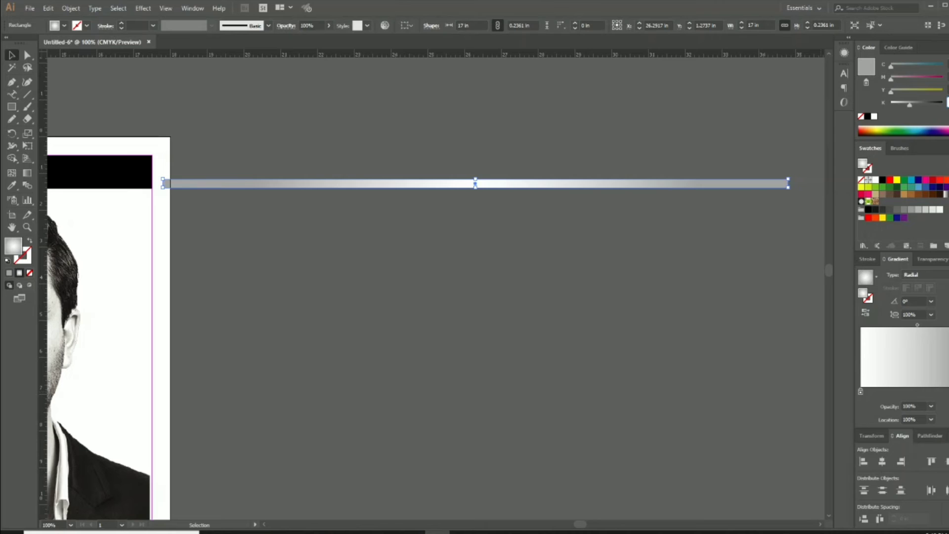
{"action": "key", "text": "Return"}
{"action": "left_click", "coordinate": [552, 257]}
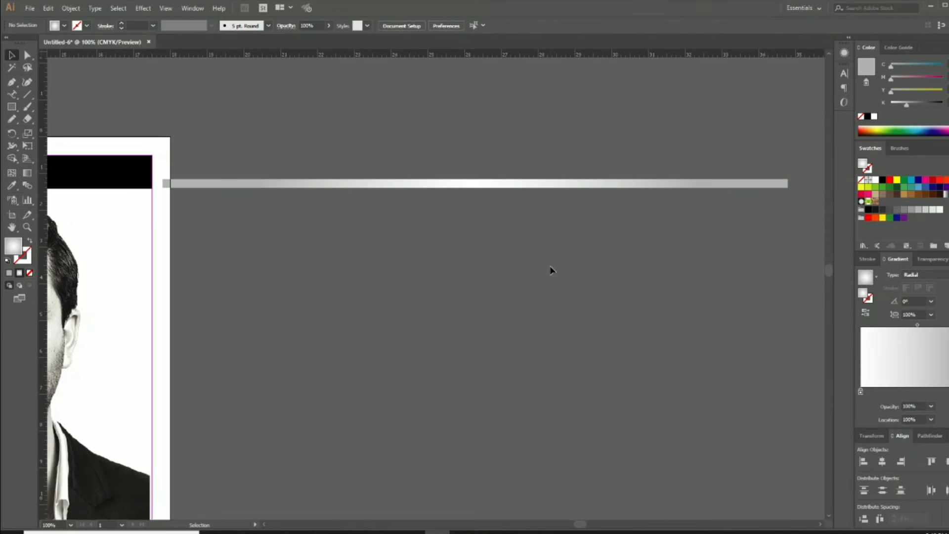
Zoom in and duplicate the gradient bar just below the original
{"action": "left_click", "coordinate": [440, 184]}
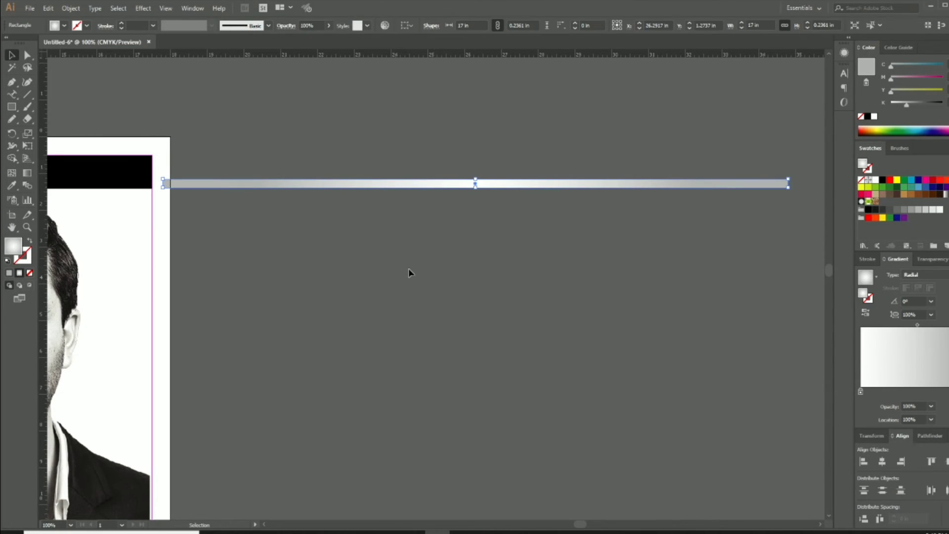
{"action": "key", "text": "Tab"}
{"action": "key", "text": "ctrl+plus"}
{"action": "left_click_drag", "start_coordinate": [198, 204], "coordinate": [236, 226]}
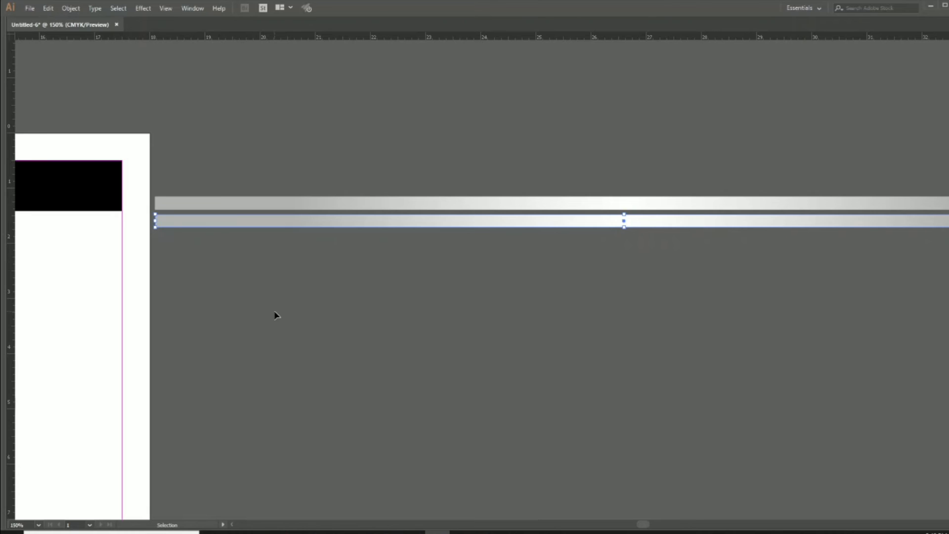
Repeat the copy with Ctrl+D to stack many evenly spaced stripes, then select them all
{"action": "key", "text": "ctrl+d"}
{"action": "key", "text": "ctrl+d"}
{"action": "key", "text": "ctrl+d"}
{"action": "key", "text": "ctrl+d"}
{"action": "key", "text": "ctrl+d"}
{"action": "key", "text": "ctrl+d"}
{"action": "key", "text": "ctrl+d"}
{"action": "key", "text": "ctrl+d"}
{"action": "key", "text": "ctrl+d"}
{"action": "key", "text": "ctrl+d"}
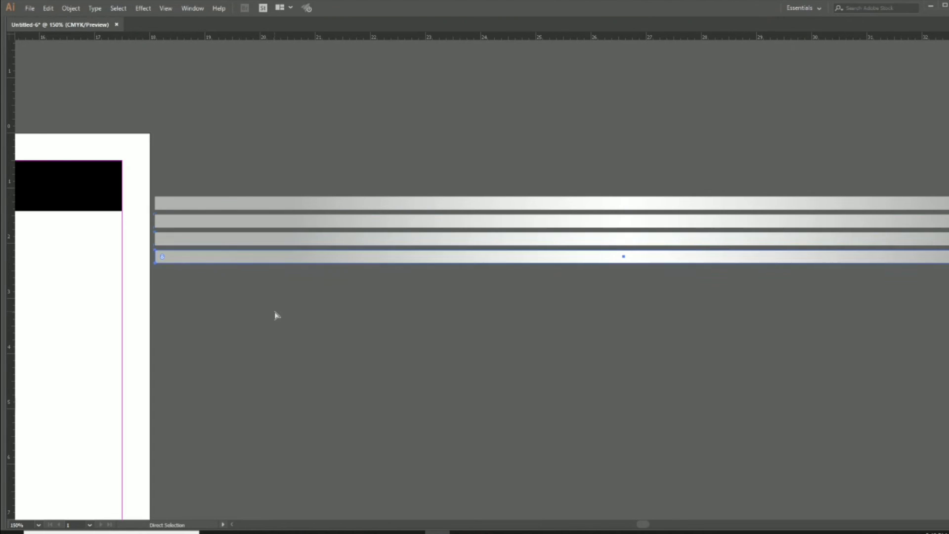
{"action": "key", "text": "ctrl+d"}
{"action": "key", "text": "ctrl+d"}
{"action": "key", "text": "ctrl+d"}
{"action": "scroll", "coordinate": [353, 243], "scroll_direction": "down", "scroll_amount": 5}
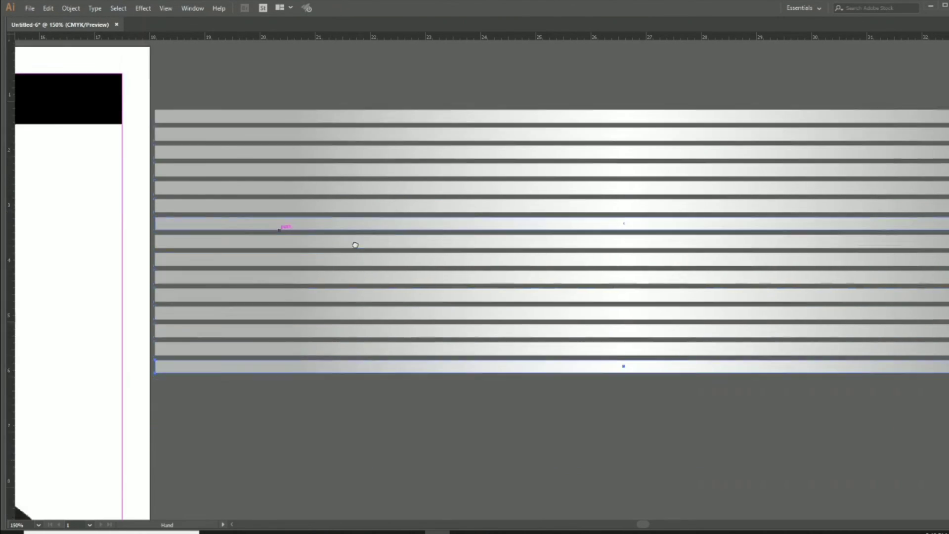
{"action": "key", "text": "ctrl+d"}
{"action": "key", "text": "ctrl+d"}
{"action": "key", "text": "ctrl+d"}
{"action": "key", "text": "ctrl+d"}
{"action": "key", "text": "ctrl+d"}
{"action": "key", "text": "ctrl+d"}
{"action": "key", "text": "ctrl+d"}
{"action": "key", "text": "ctrl+d"}
{"action": "key", "text": "ctrl+d"}
{"action": "key", "text": "ctrl+d"}
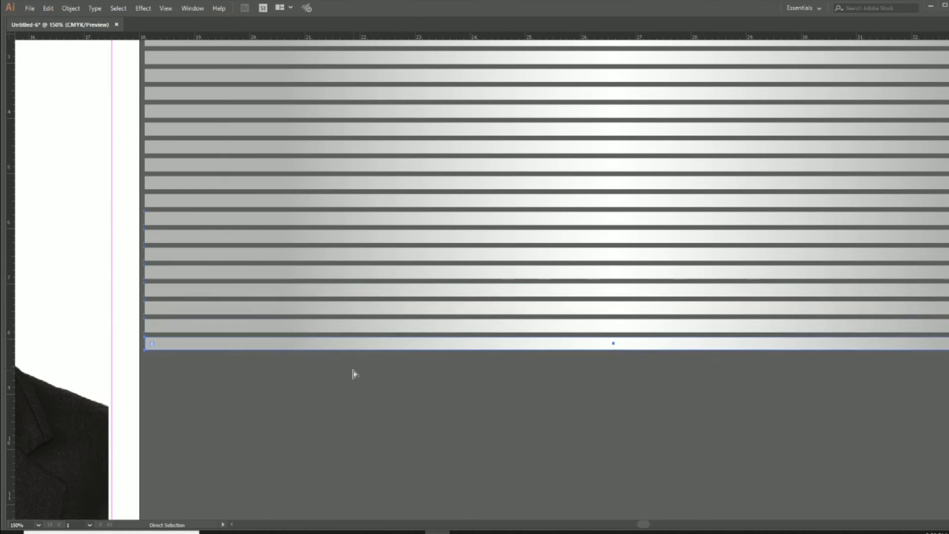
{"action": "key", "text": "ctrl+minus"}
{"action": "key", "text": "ctrl+minus"}
{"action": "key", "text": "ctrl+minus"}
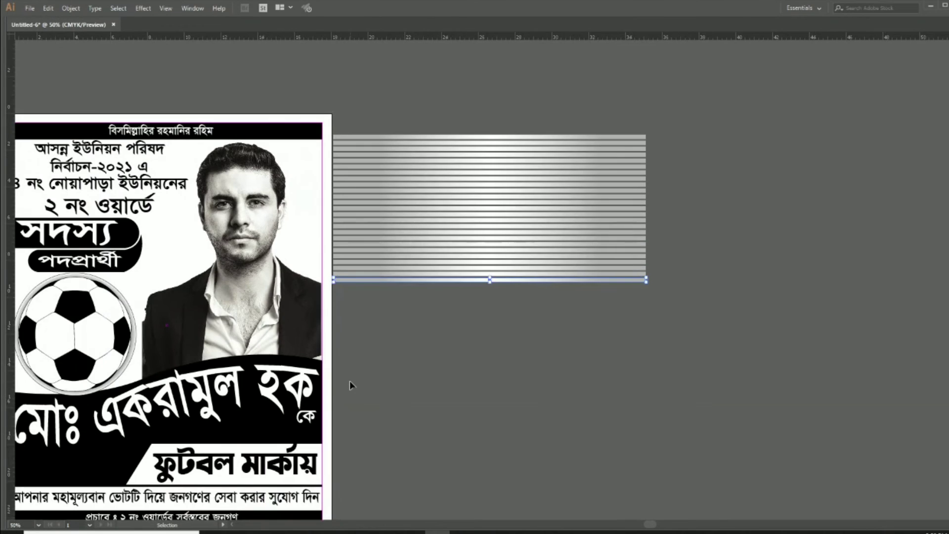
{"action": "key", "text": "ctrl+d"}
{"action": "key", "text": "ctrl+d"}
{"action": "key", "text": "ctrl+d"}
{"action": "key", "text": "ctrl+d"}
{"action": "key", "text": "ctrl+d"}
{"action": "key", "text": "ctrl+d"}
{"action": "key", "text": "ctrl+d"}
{"action": "key", "text": "ctrl+d"}
{"action": "key", "text": "ctrl+d"}
{"action": "key", "text": "ctrl+d"}
{"action": "key", "text": "ctrl+d"}
{"action": "key", "text": "ctrl+d"}
{"action": "key", "text": "ctrl+d"}
{"action": "key", "text": "ctrl+d"}
{"action": "key", "text": "ctrl+d"}
{"action": "key", "text": "ctrl+d"}
{"action": "key", "text": "ctrl+d"}
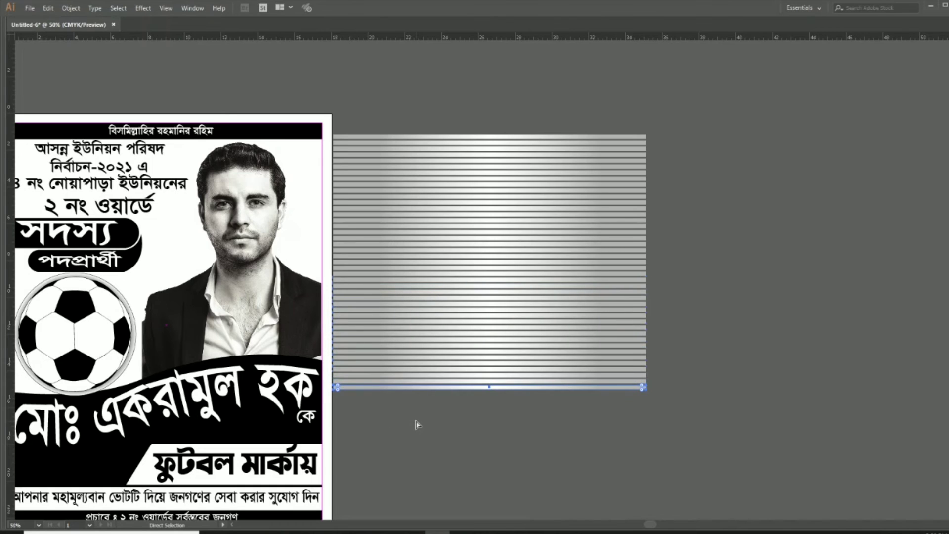
{"action": "key", "text": "ctrl+d"}
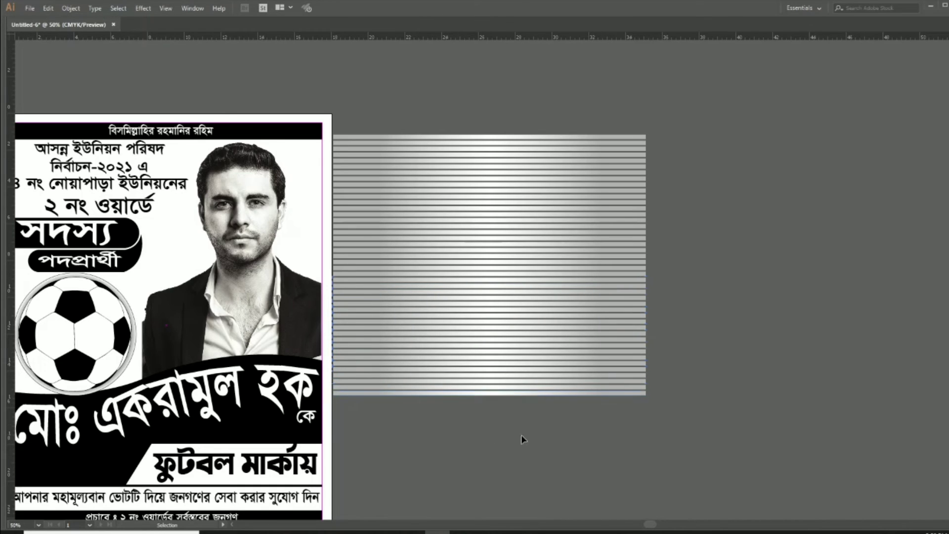
{"action": "left_click_drag", "start_coordinate": [477, 122], "coordinate": [477, 123]}
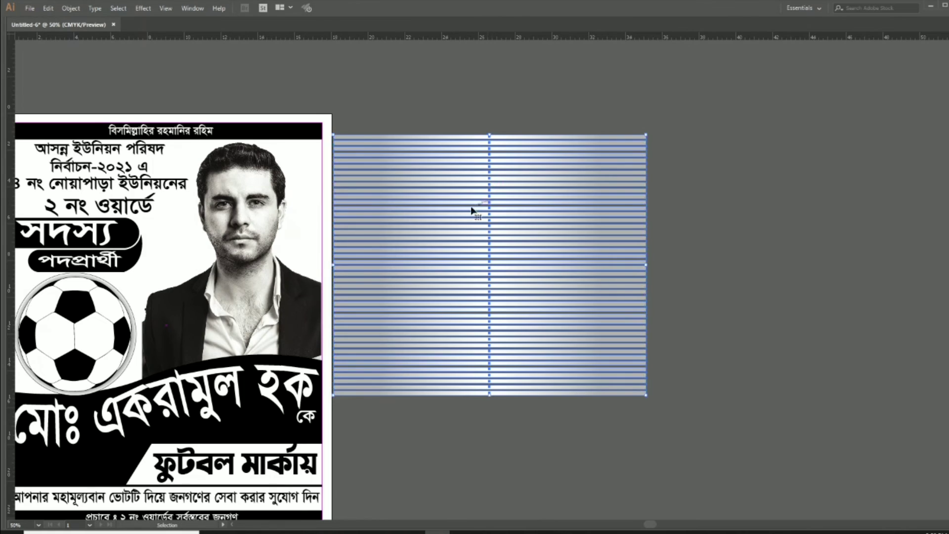
Move the striped block over the poster behind the artwork
{"action": "scroll", "coordinate": [618, 220], "scroll_direction": "left", "scroll_amount": 5}
{"action": "scroll", "coordinate": [613, 233], "scroll_direction": "up", "scroll_amount": 2}
{"action": "left_click_drag", "start_coordinate": [509, 258], "coordinate": [777, 228]}
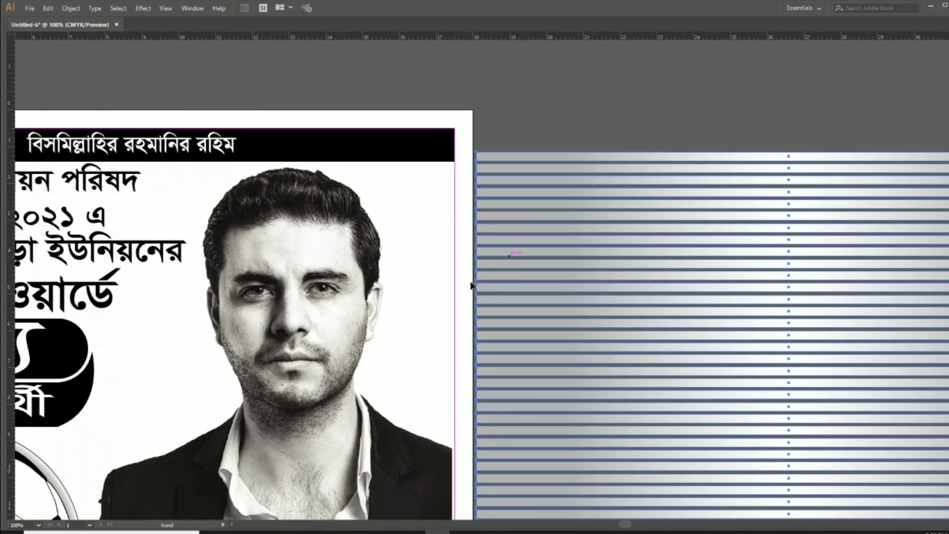
{"action": "key", "text": "Tab"}
{"action": "left_click_drag", "start_coordinate": [484, 293], "coordinate": [215, 204]}
{"action": "key", "text": "Tab"}
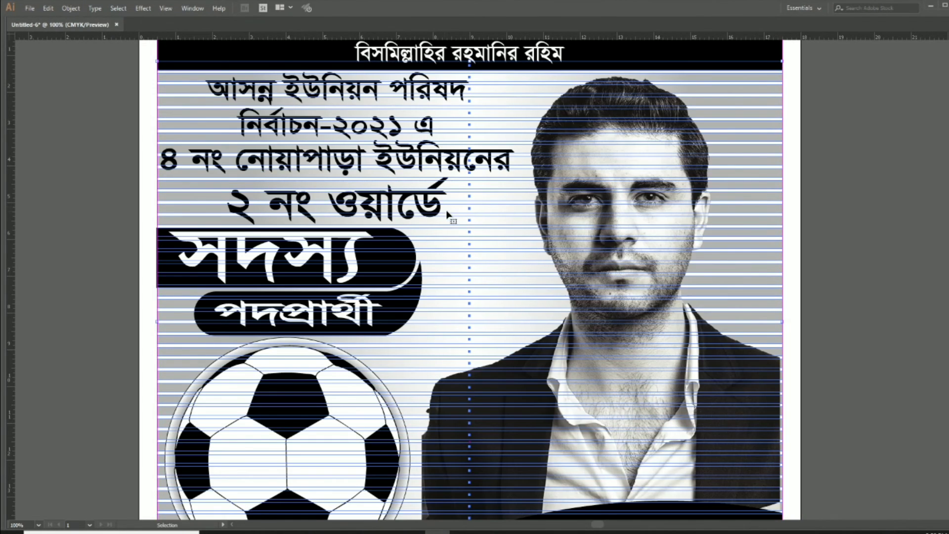
{"action": "left_click", "coordinate": [843, 267]}
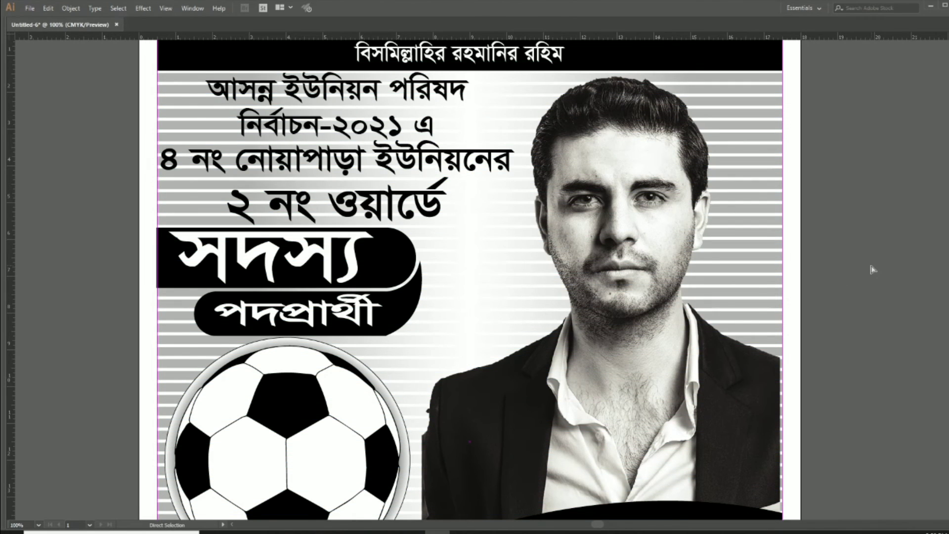
{"action": "key", "text": "ctrl+0"}
Set the stripes' opacity to 30% so they form a faint background
{"action": "left_click", "coordinate": [646, 143]}
{"action": "key", "text": "Tab"}
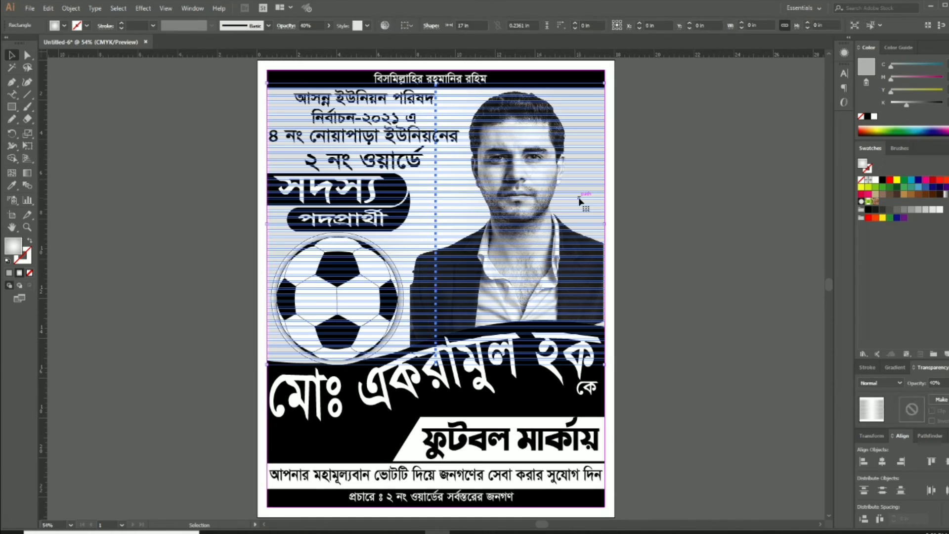
{"action": "left_click_drag", "start_coordinate": [946, 383], "coordinate": [832, 388]}
{"action": "type", "text": "30"}
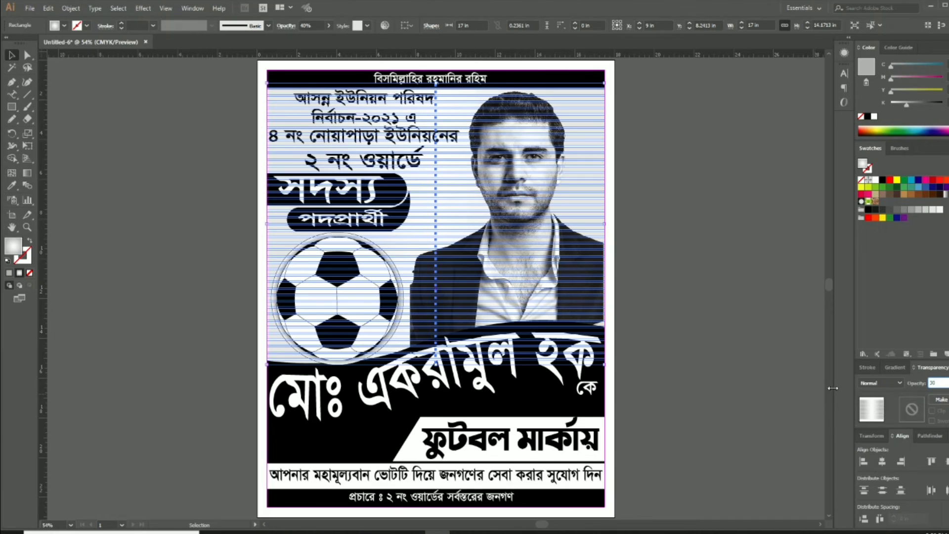
{"action": "key", "text": "Return"}
{"action": "left_click", "coordinate": [654, 270]}
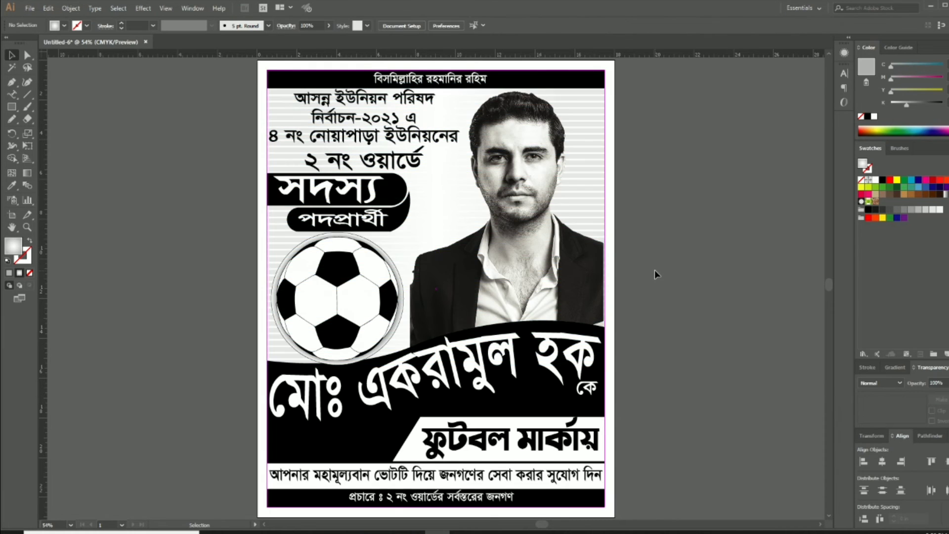
{"action": "left_click", "coordinate": [534, 268]}
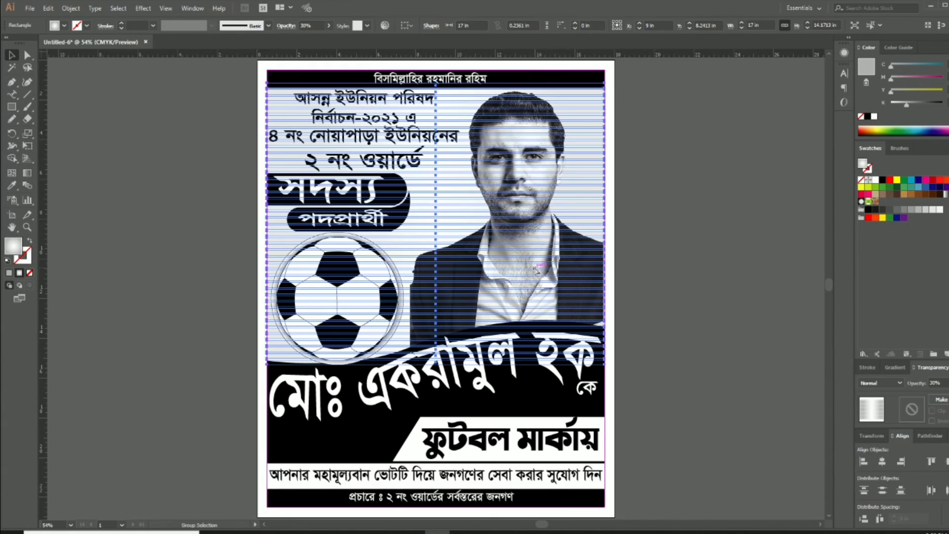
{"action": "left_click", "coordinate": [679, 306]}
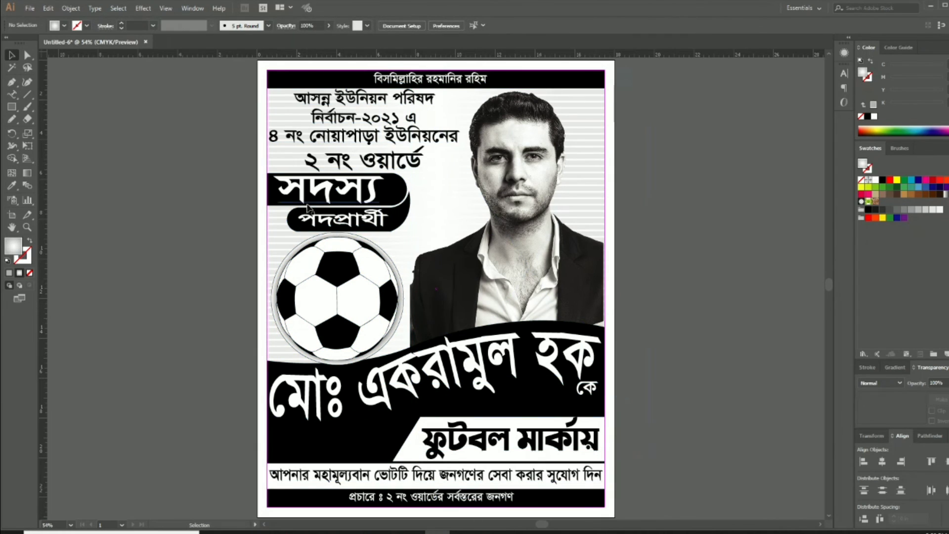
{"action": "left_click", "coordinate": [272, 244]}
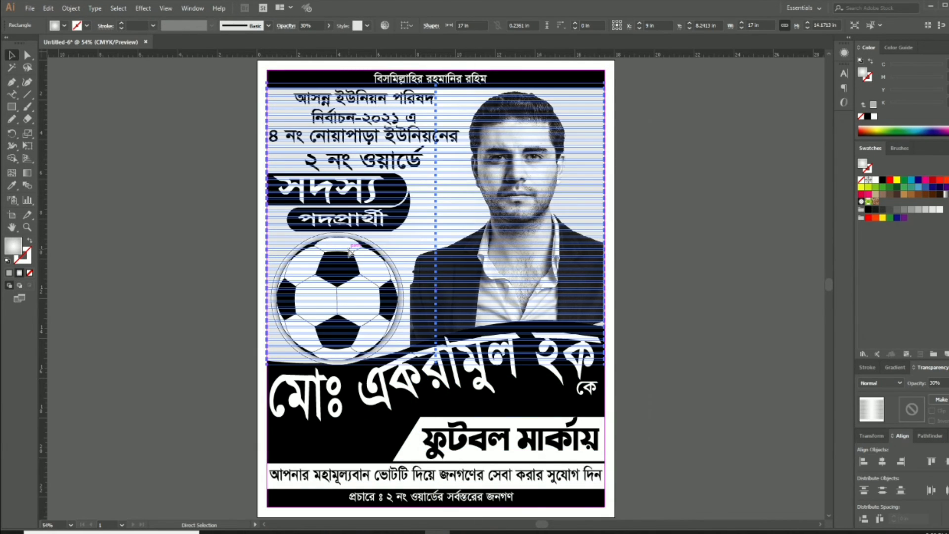
{"action": "left_click", "coordinate": [533, 245]}
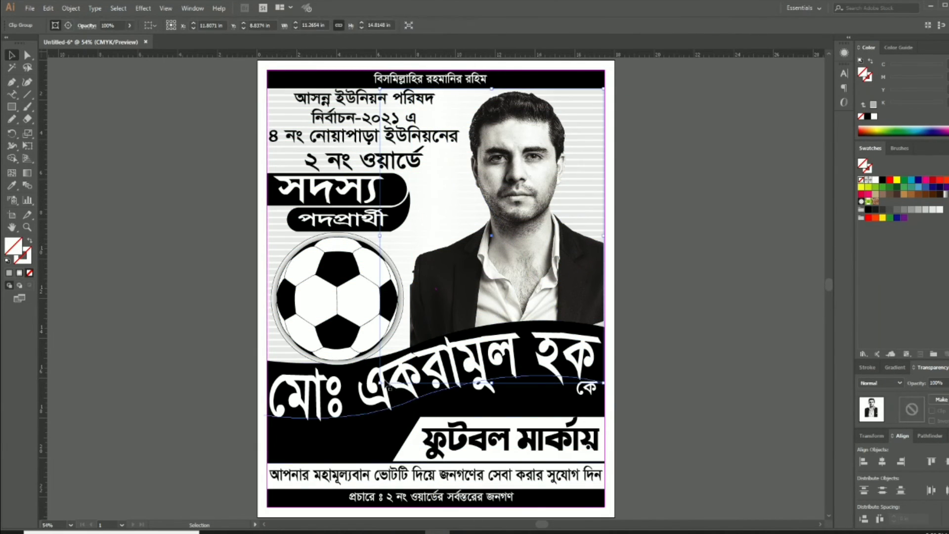
Trim the candidate photo slightly inward from its lower-left corner
{"action": "left_click_drag", "start_coordinate": [379, 383], "coordinate": [355, 416]}
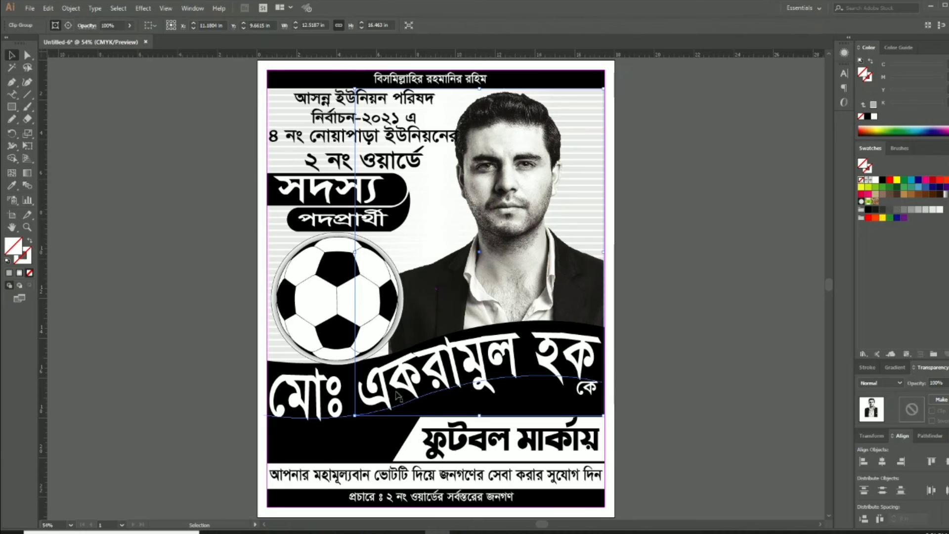
{"action": "left_click_drag", "start_coordinate": [355, 416], "coordinate": [367, 406]}
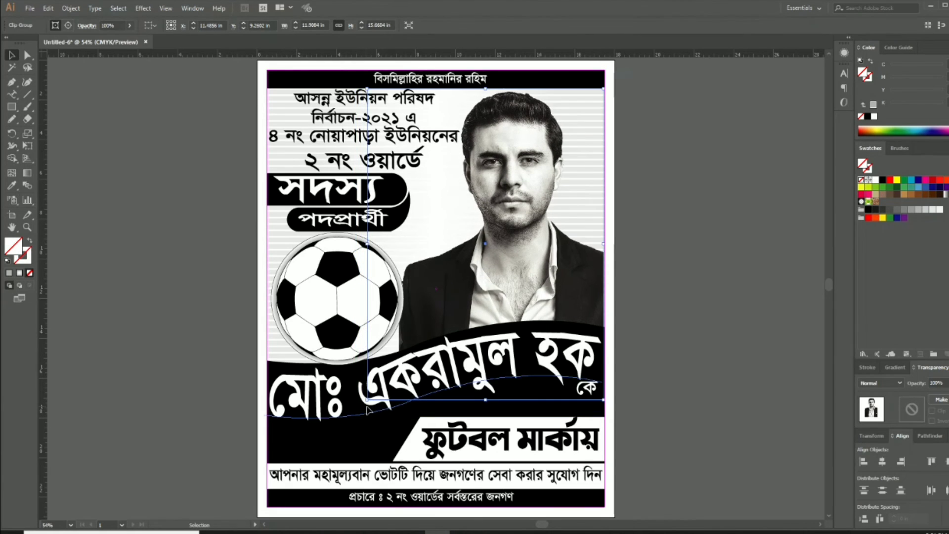
{"action": "left_click", "coordinate": [667, 322]}
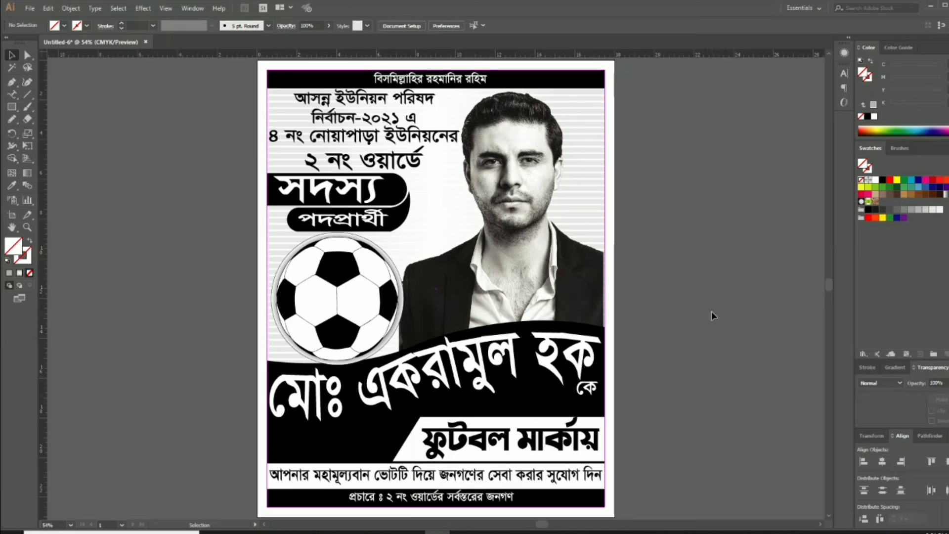
{"action": "scroll", "coordinate": [694, 309], "scroll_direction": "down", "scroll_amount": 2}
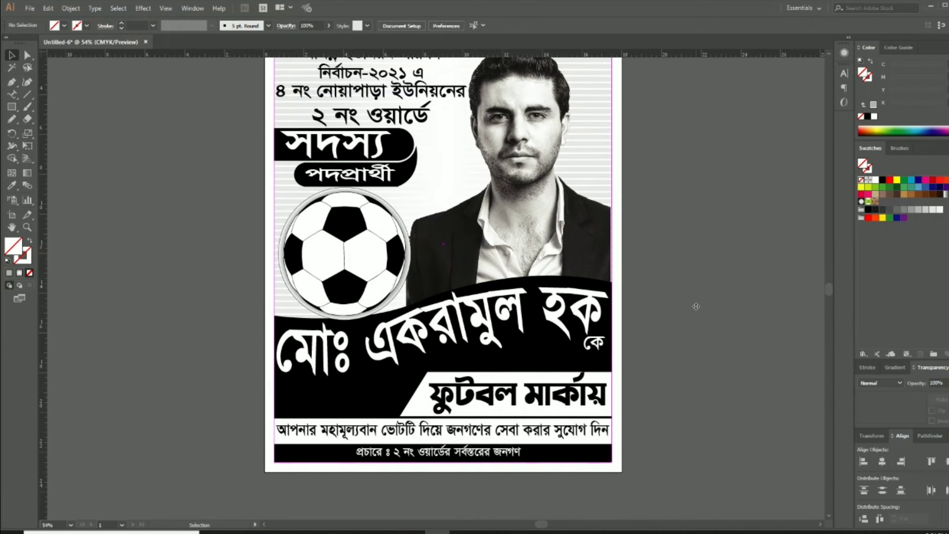
{"action": "scroll", "coordinate": [696, 306], "scroll_direction": "up", "scroll_amount": 2}
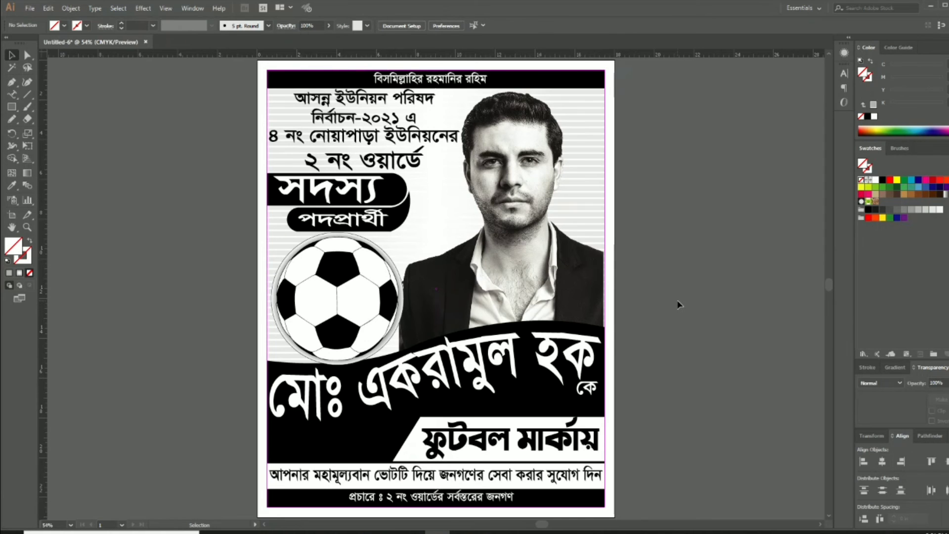
Stretch the ফুটবল মার্কায় text slightly wider from its left side
{"action": "left_click", "coordinate": [435, 440]}
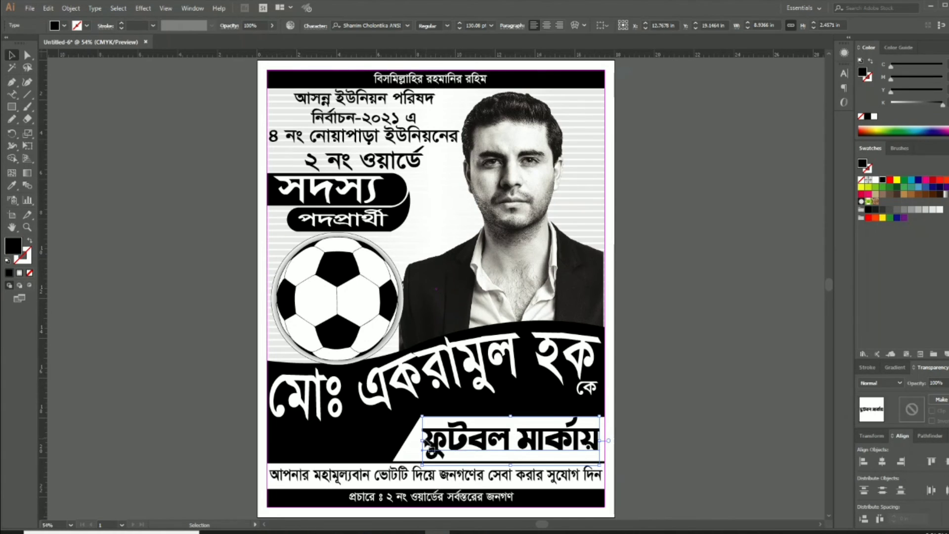
{"action": "left_click_drag", "start_coordinate": [426, 440], "coordinate": [418, 440]}
{"action": "left_click", "coordinate": [650, 300]}
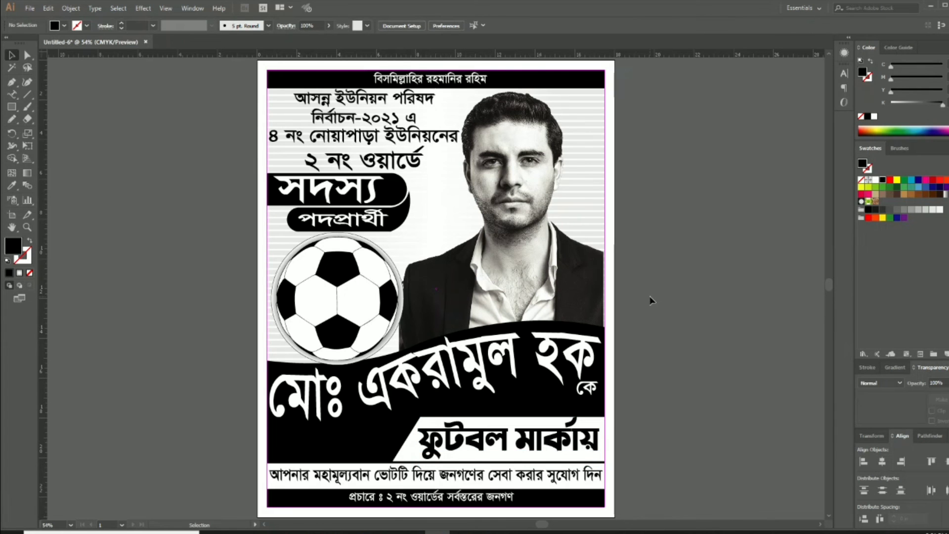
{"action": "left_click", "coordinate": [468, 200], "text": "ctrl"}
Duplicate the white top heading onto the pasteboard above the poster
{"action": "left_click", "coordinate": [478, 265], "text": "ctrl"}
{"action": "left_click_drag", "start_coordinate": [478, 263], "coordinate": [510, 344]}
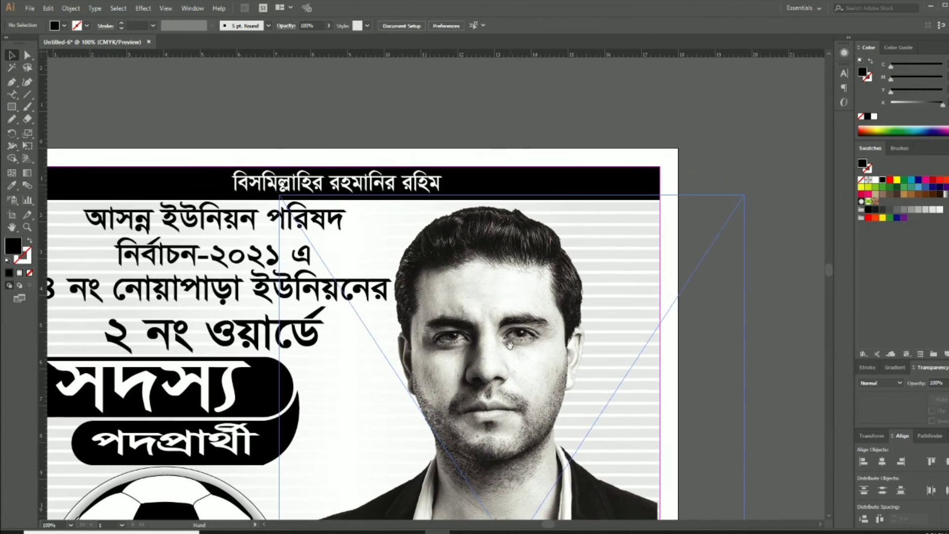
{"action": "left_click", "coordinate": [412, 184]}
{"action": "left_click_drag", "start_coordinate": [411, 183], "coordinate": [568, 118]}
{"action": "left_click_drag", "start_coordinate": [567, 114], "coordinate": [568, 94]}
Retype the copy as the two-line tagline সৎ নির্ভীক ও / তারুণ্যের প্রতীক, centre-aligned
{"action": "triple_click", "coordinate": [567, 94]}
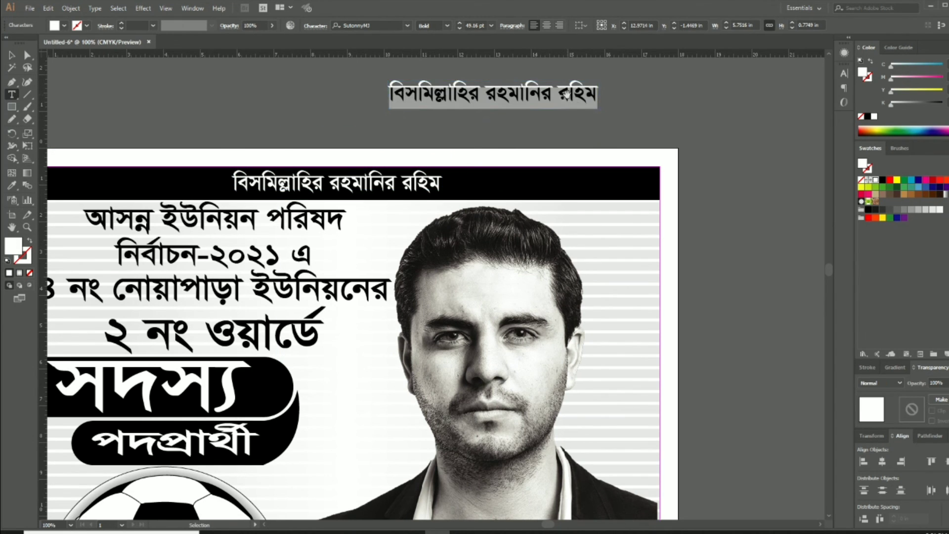
{"action": "type", "text": "সৎ"}
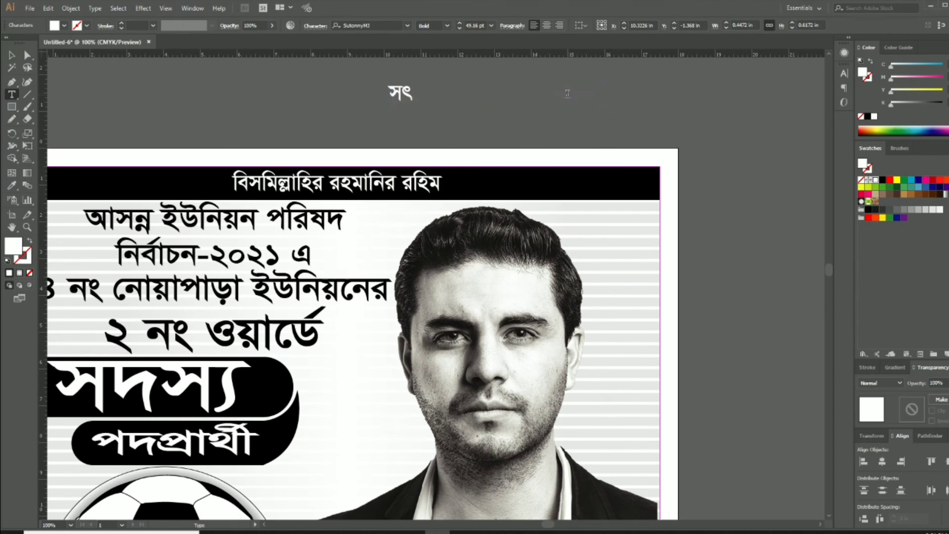
{"action": "type", "text": " নিব"}
{"action": "key", "text": "BackSpace"}
{"action": "key", "text": "BackSpace"}
{"action": "type", "text": "ভী"}
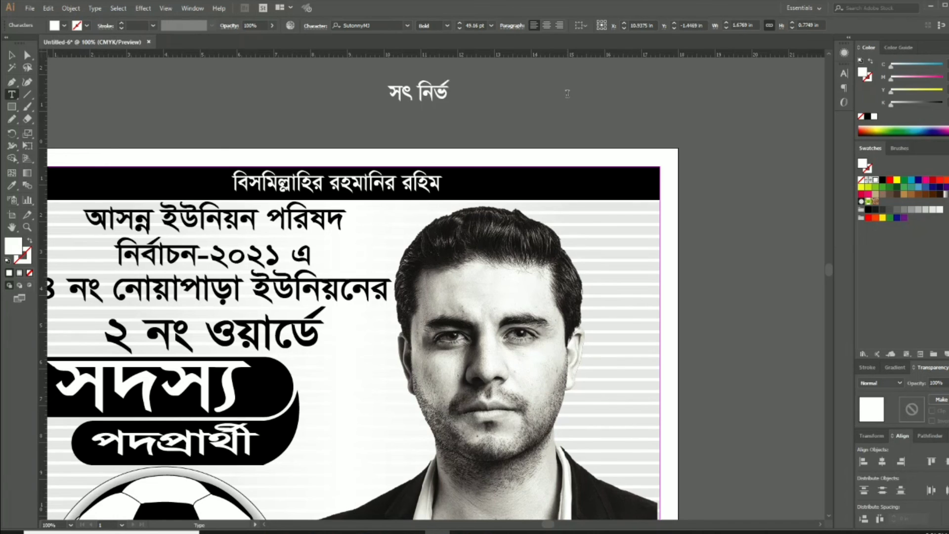
{"action": "type", "text": "ক ও"}
{"action": "key", "text": "Return"}
{"action": "type", "text": "তারুণ্যে"}
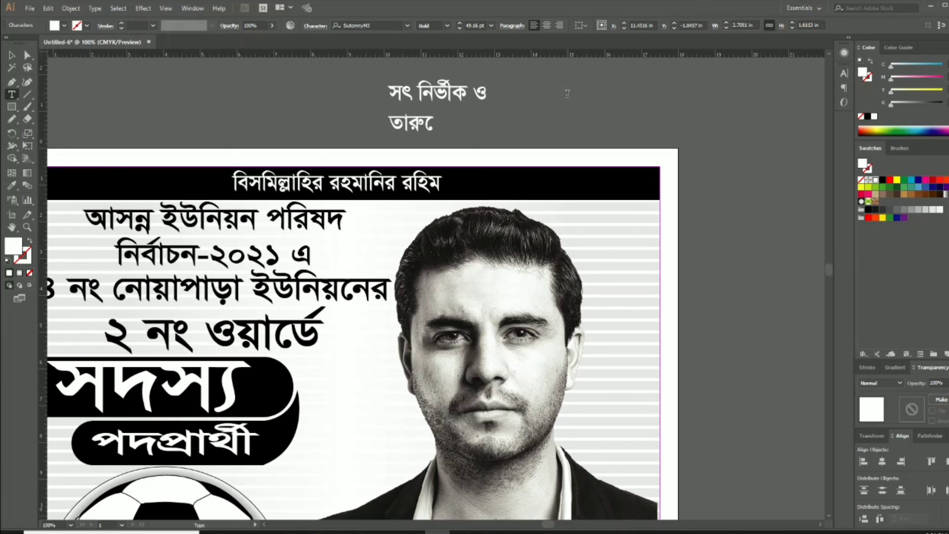
{"action": "type", "text": "র প্রতীক"}
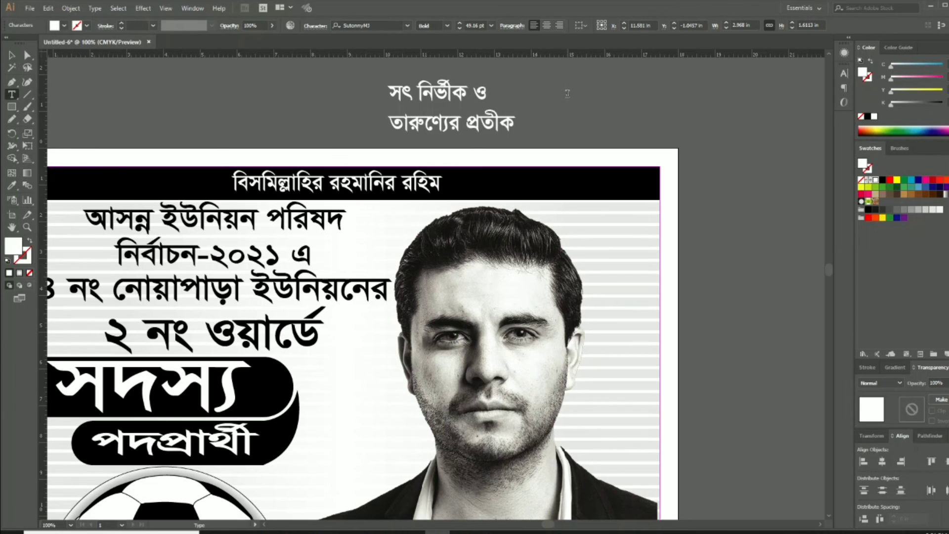
{"action": "key", "text": "Escape"}
{"action": "key", "text": "ctrl+shift+c"}
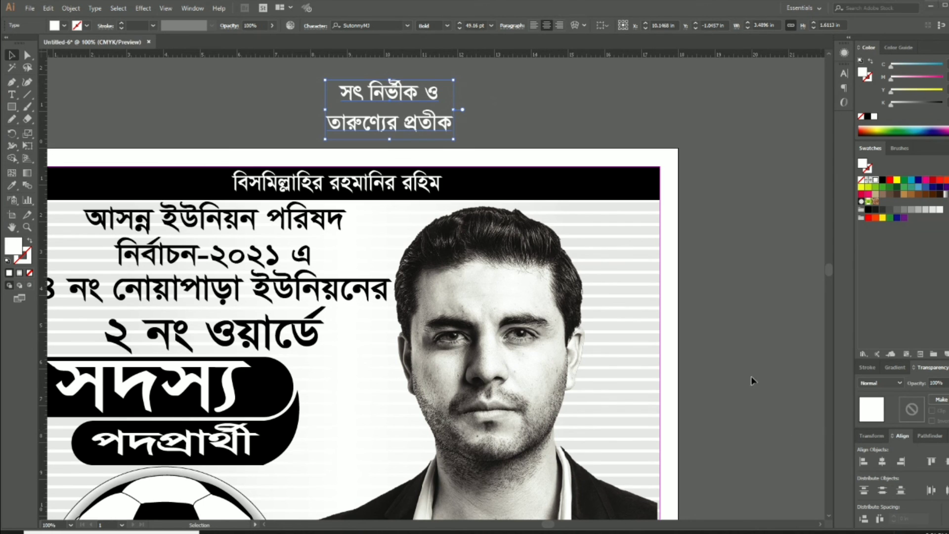
Set the tagline's font to Shobuj Nolua ANSI V2 and tighten its line spacing
{"action": "left_click", "coordinate": [747, 401]}
{"action": "left_click", "coordinate": [408, 119]}
{"action": "left_click", "coordinate": [368, 26]}
{"action": "type", "text": "s"}
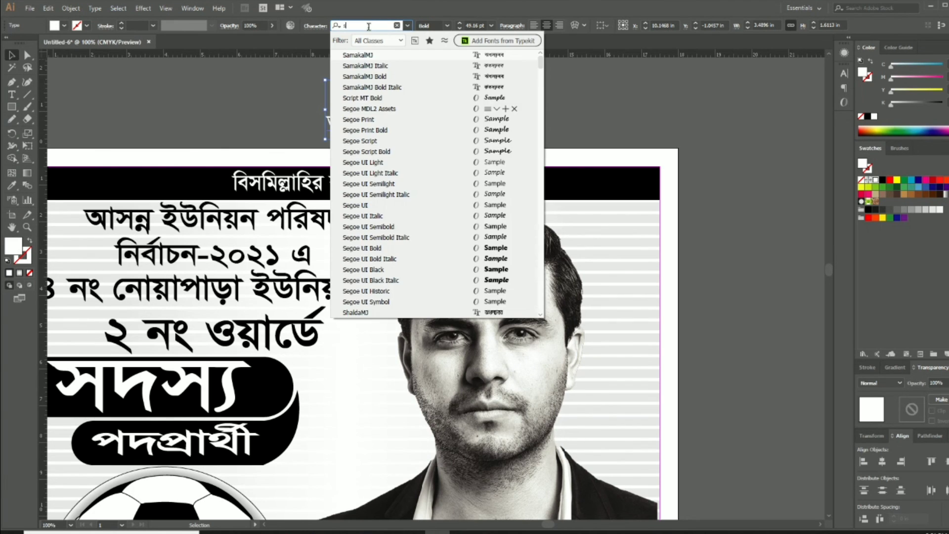
{"action": "type", "text": "hob"}
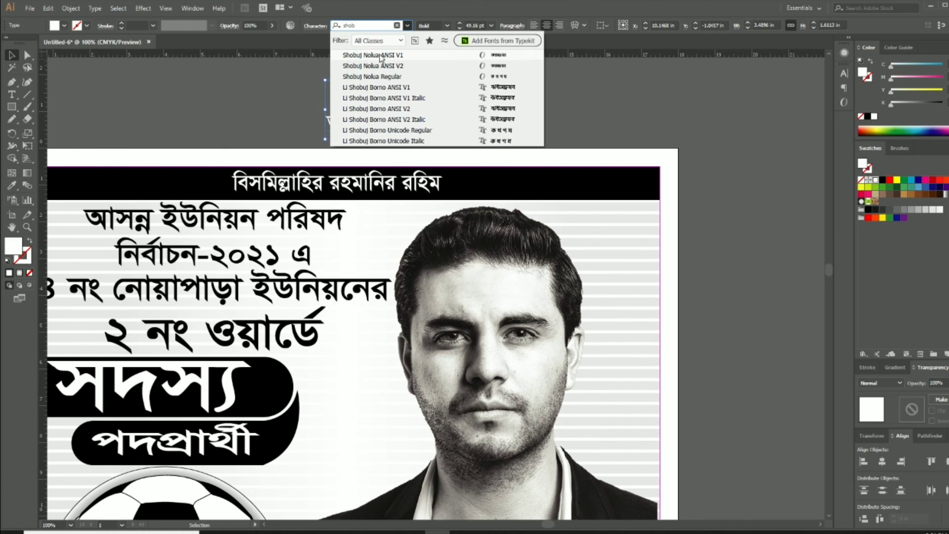
{"action": "left_click", "coordinate": [381, 55]}
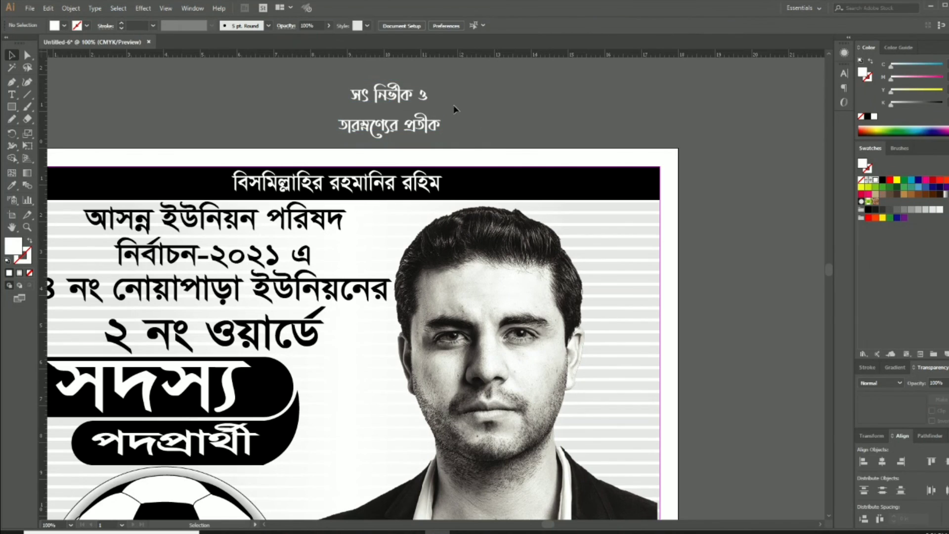
{"action": "left_click", "coordinate": [381, 25]}
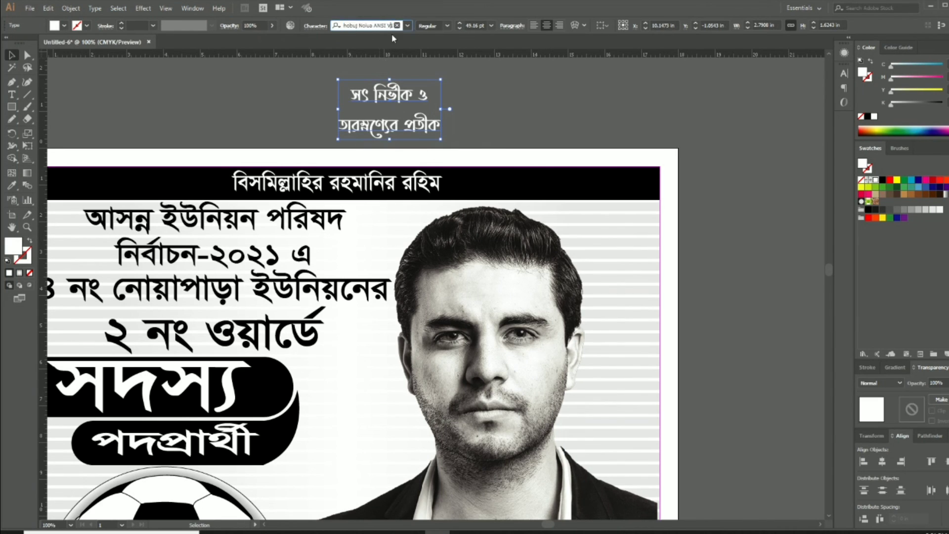
{"action": "key", "text": "BackSpace"}
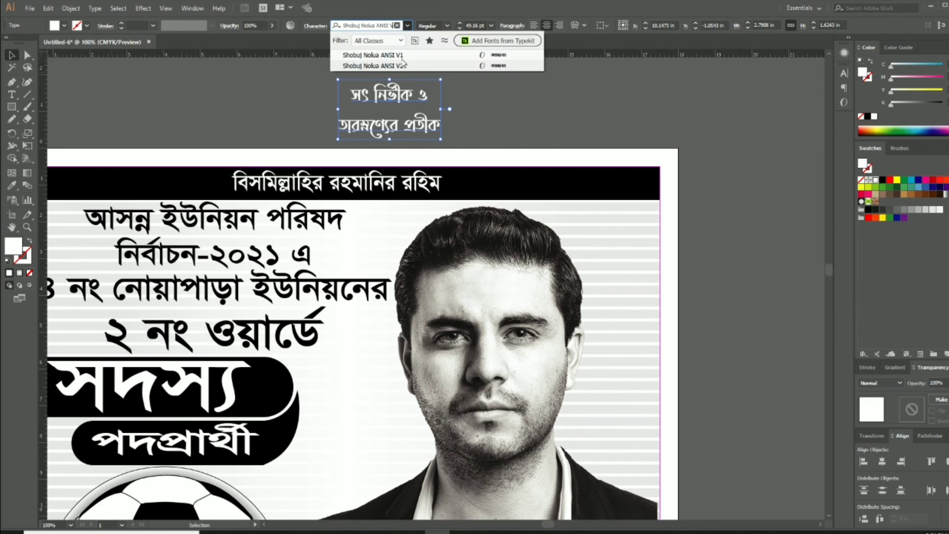
{"action": "left_click", "coordinate": [399, 66]}
{"action": "key", "text": "alt+Up"}
{"action": "key", "text": "alt+Up"}
{"action": "key", "text": "alt+Up"}
{"action": "key", "text": "alt+Up"}
{"action": "key", "text": "alt+Up"}
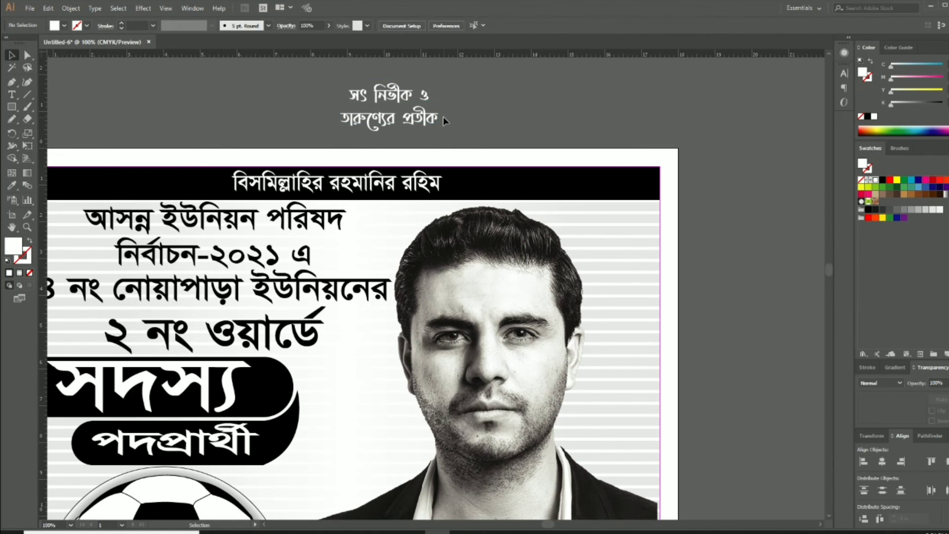
Place the tagline beside পদপ্রার্থী on the poster and fit the poster in view
{"action": "key", "text": "Tab"}
{"action": "left_click_drag", "start_coordinate": [399, 105], "coordinate": [356, 440]}
{"action": "key", "text": "Tab"}
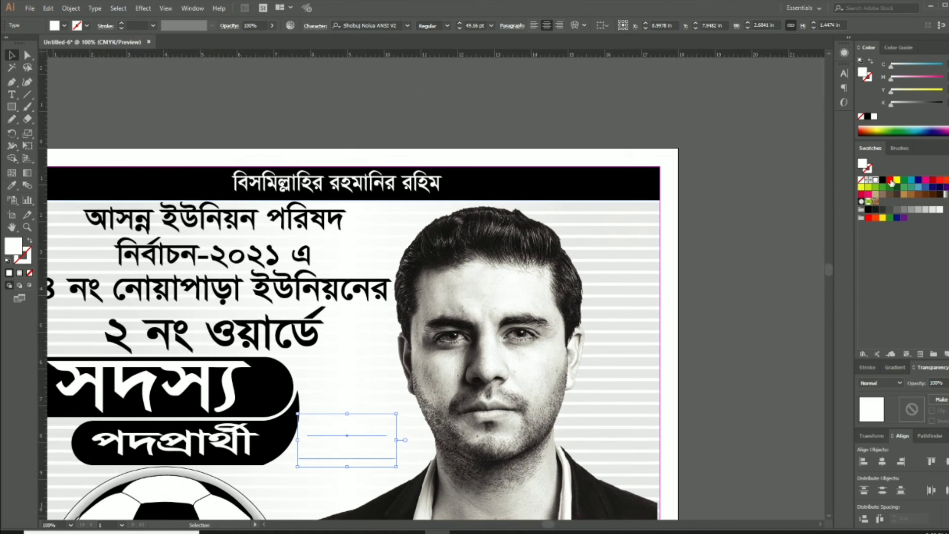
{"action": "left_click", "coordinate": [773, 323]}
{"action": "key", "text": "Tab"}
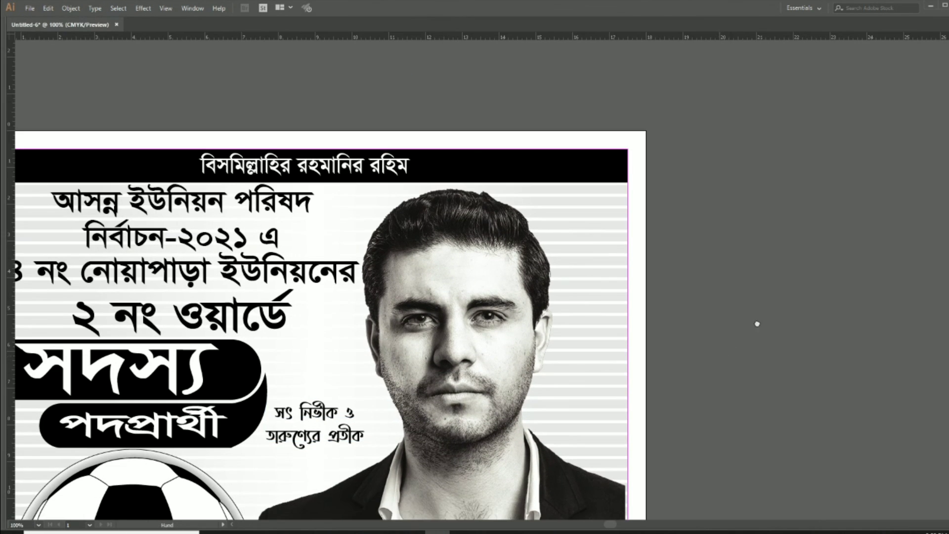
{"action": "key", "text": "ctrl+0"}
{"action": "key", "text": "v"}
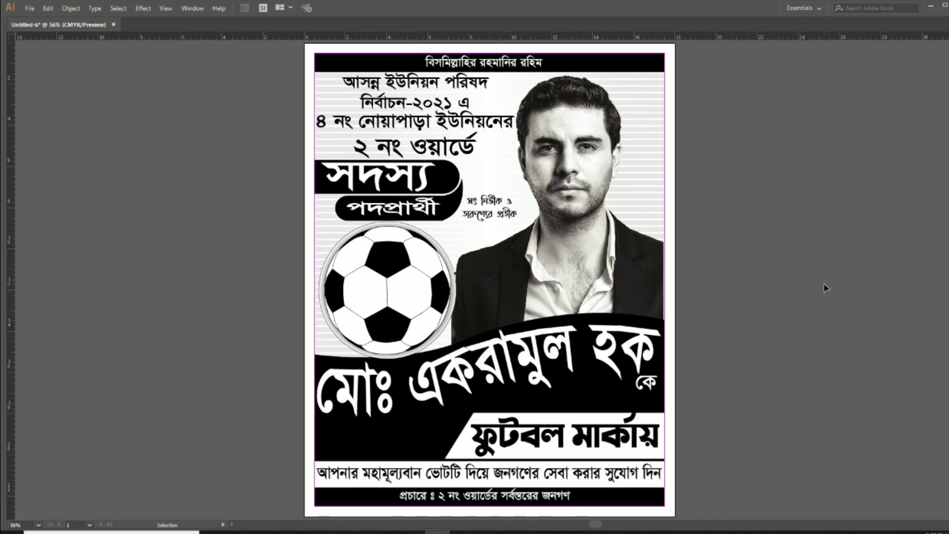